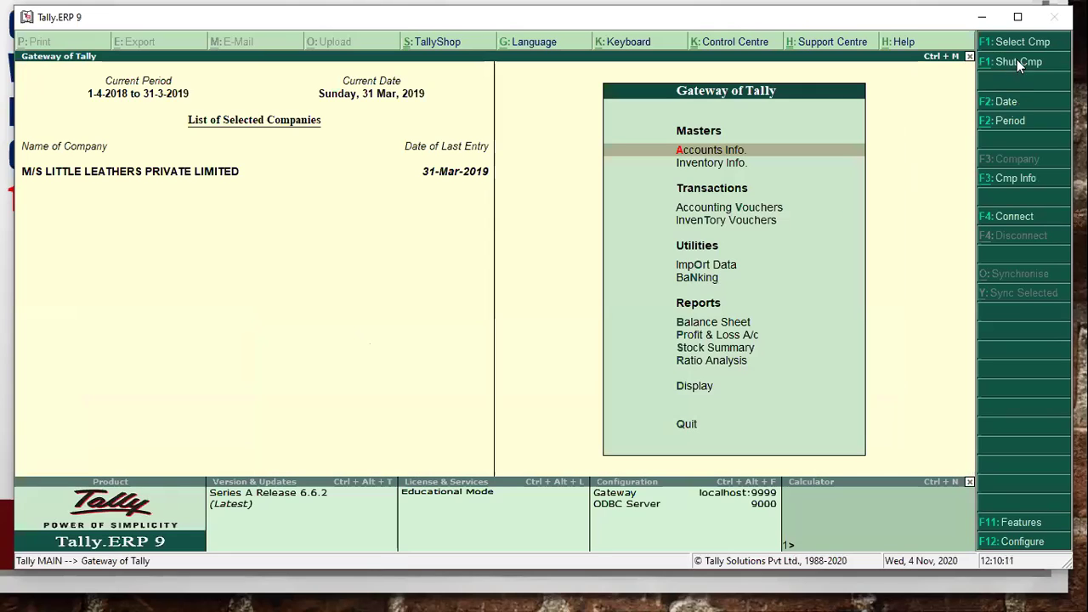
- Open the company selection list from the Gateway of Tally
{"action": "left_click", "coordinate": [1025, 42]}
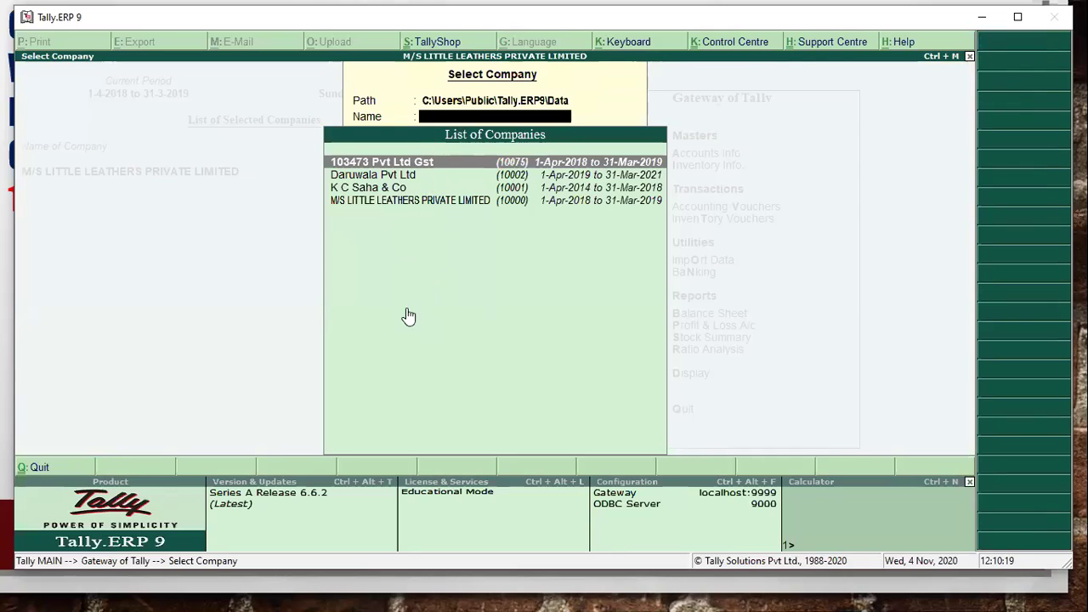
- Dismiss the company list, shut M/S Little Leathers, and choose Create Company
{"action": "left_click", "coordinate": [438, 203]}
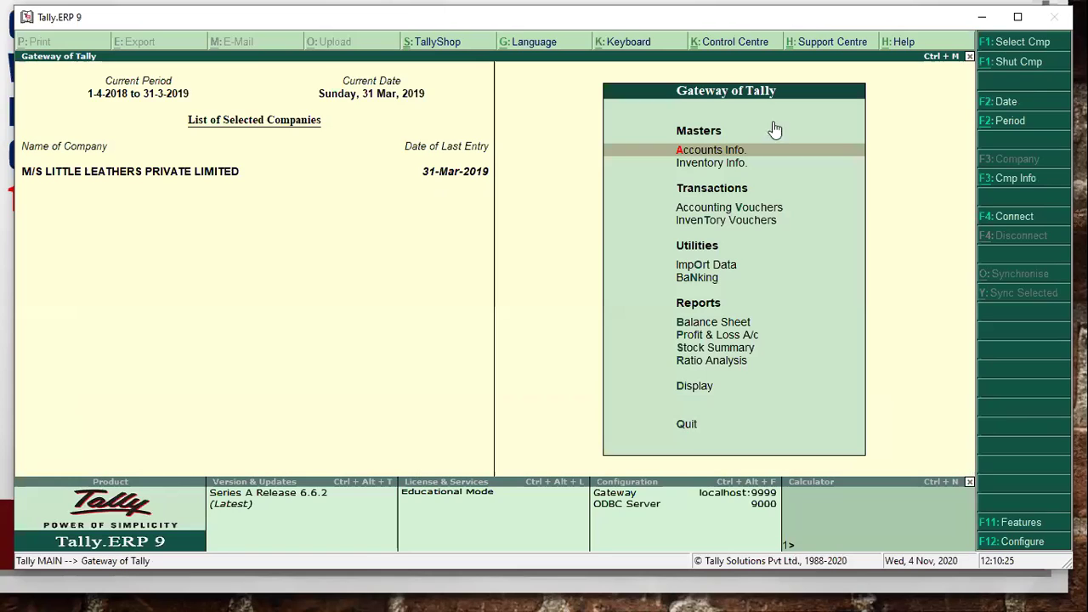
{"action": "left_click", "coordinate": [1025, 60]}
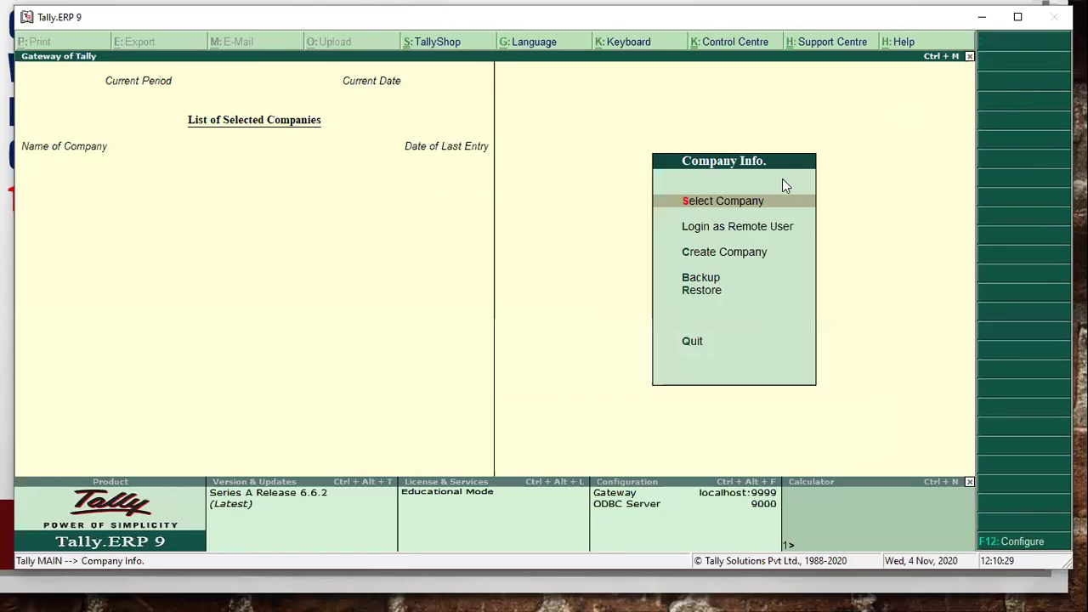
{"action": "key", "text": "Down"}
{"action": "key", "text": "Down"}
{"action": "key", "text": "Down"}
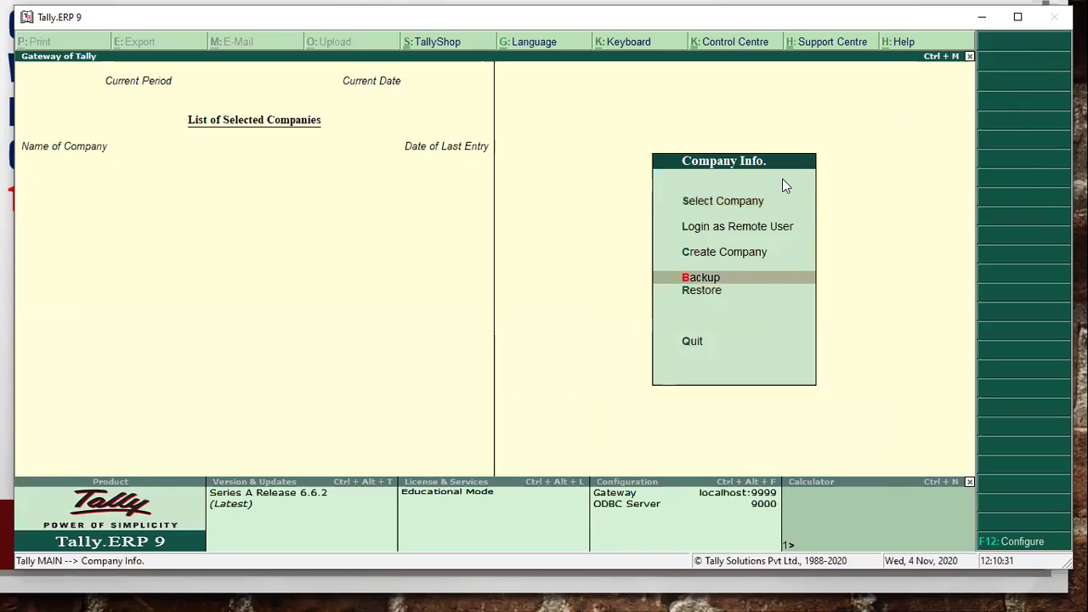
{"action": "key", "text": "Up"}
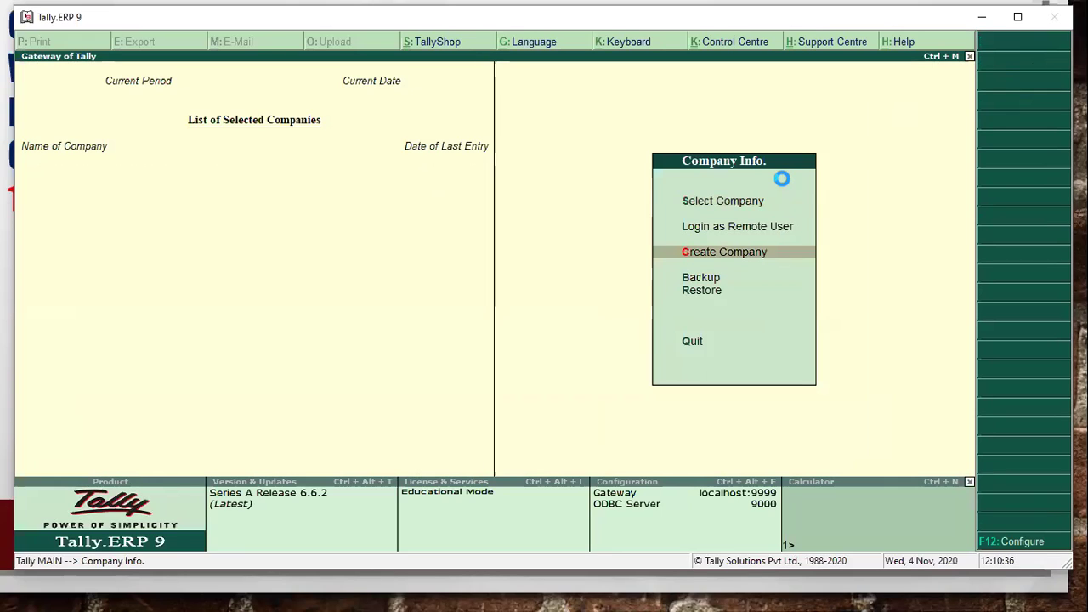
{"action": "key", "text": "Return"}
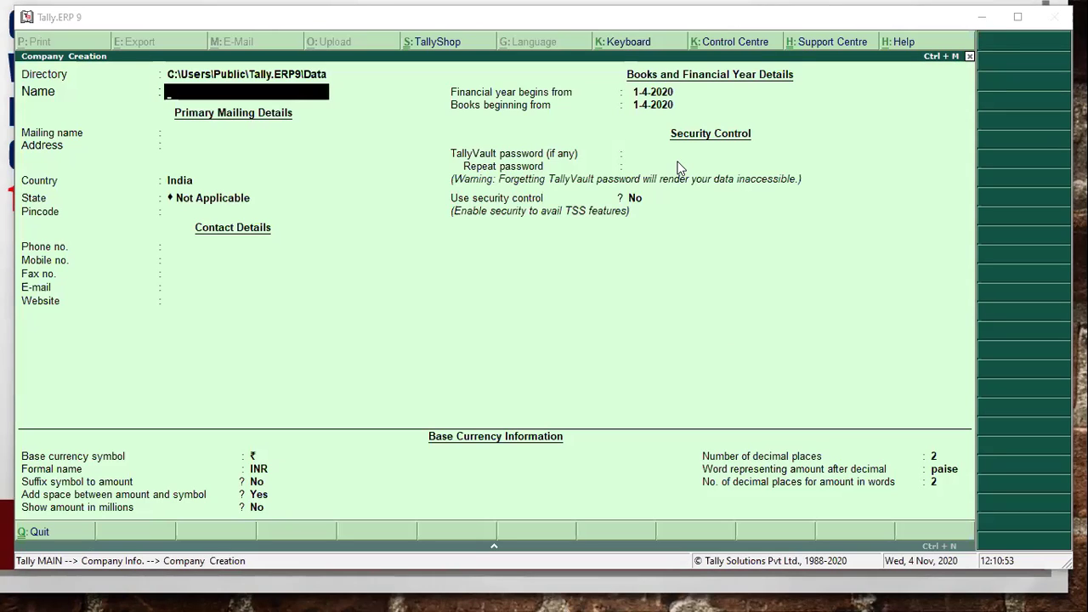
- Enter PREMIER PVT LTD as the company name, keeping the same mailing name
{"action": "key", "text": "alt+Tab"}
{"action": "key", "text": "alt+Tab"}
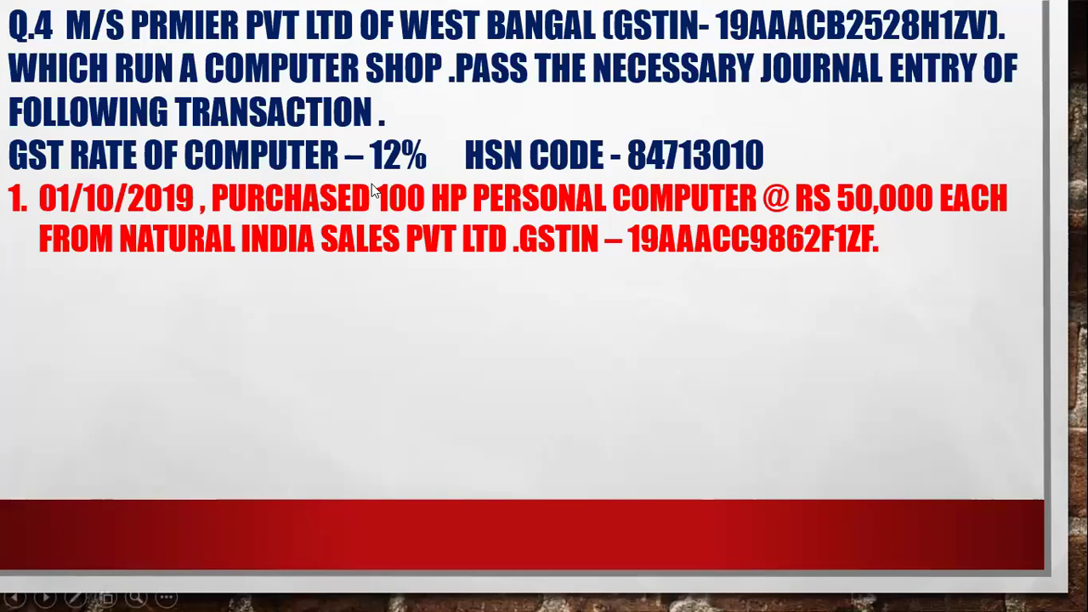
{"action": "key", "text": "alt+Tab"}
{"action": "key", "text": "alt+Tab"}
{"action": "type", "text": "PR"}
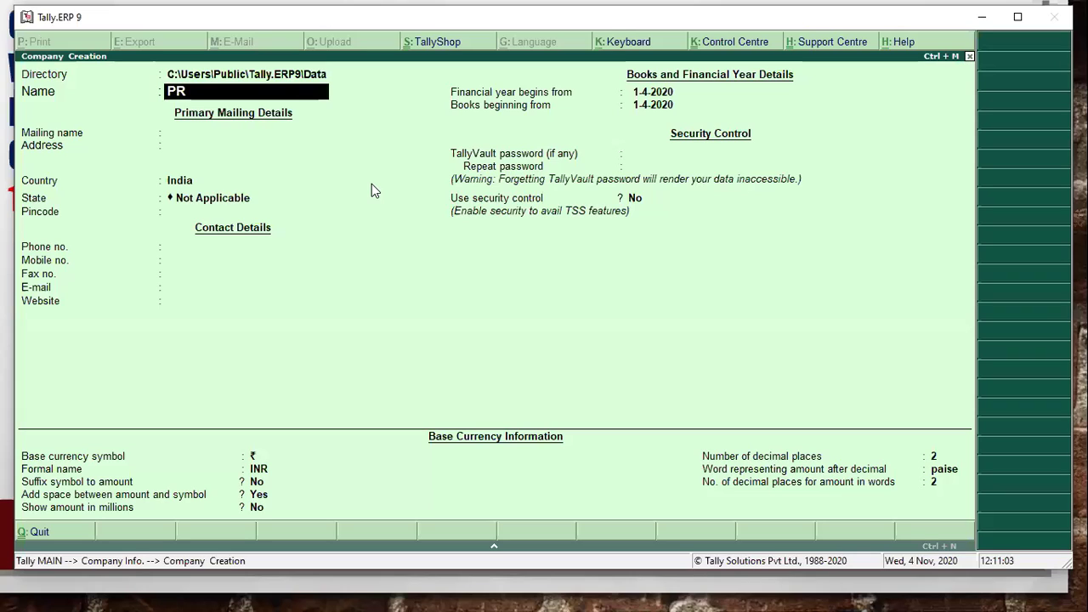
{"action": "type", "text": "EMIER PVT LTD"}
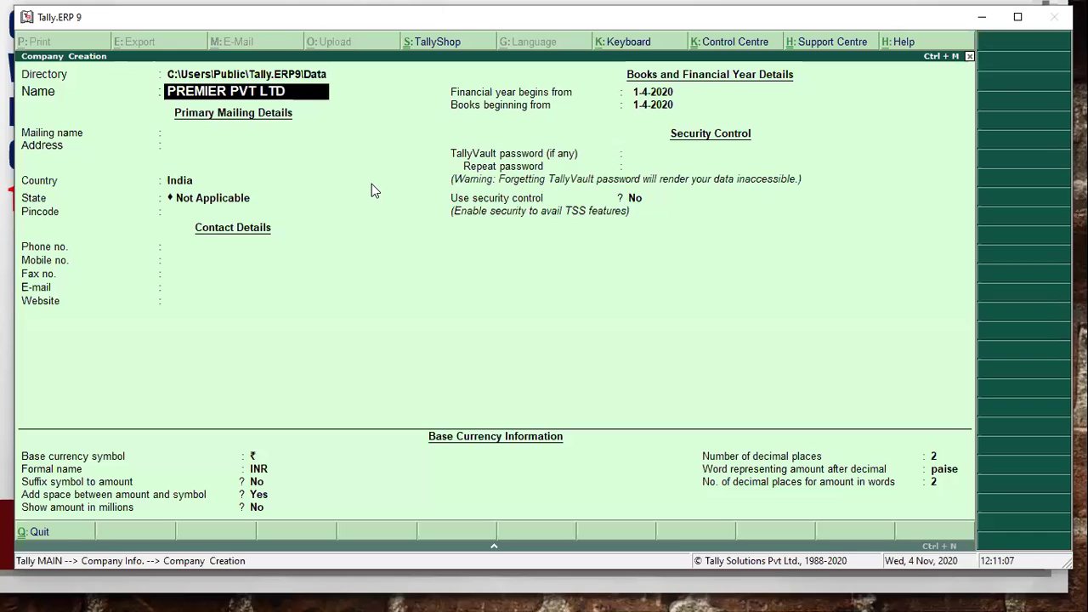
{"action": "key", "text": "Return"}
{"action": "key", "text": "Return"}
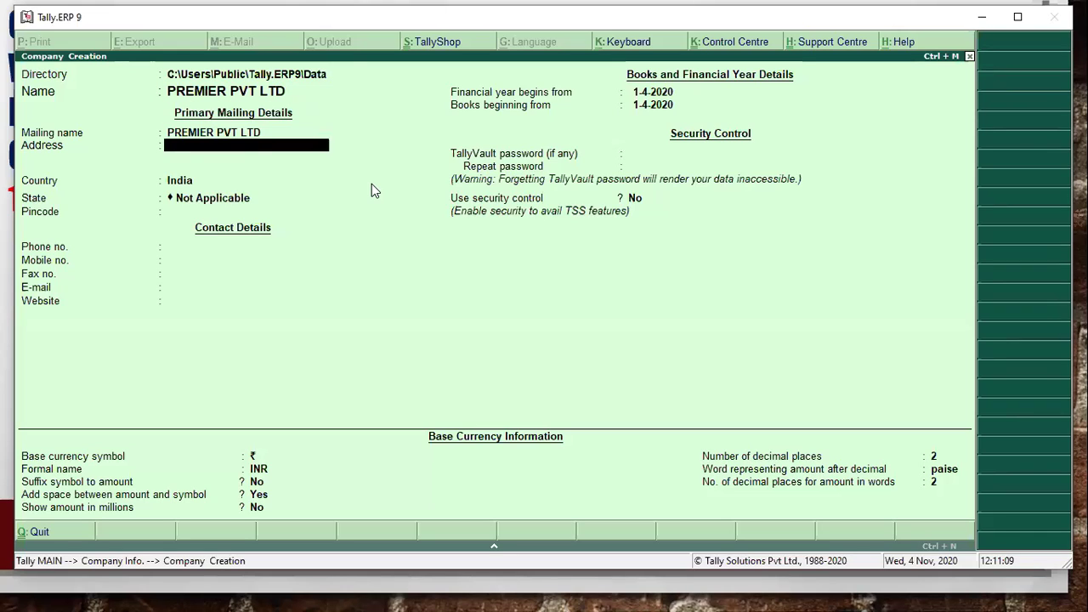
{"action": "key", "text": "Return"}
{"action": "key", "text": "Return"}
- Set the company's state to West Bengal from the List of States
{"action": "type", "text": "WE"}
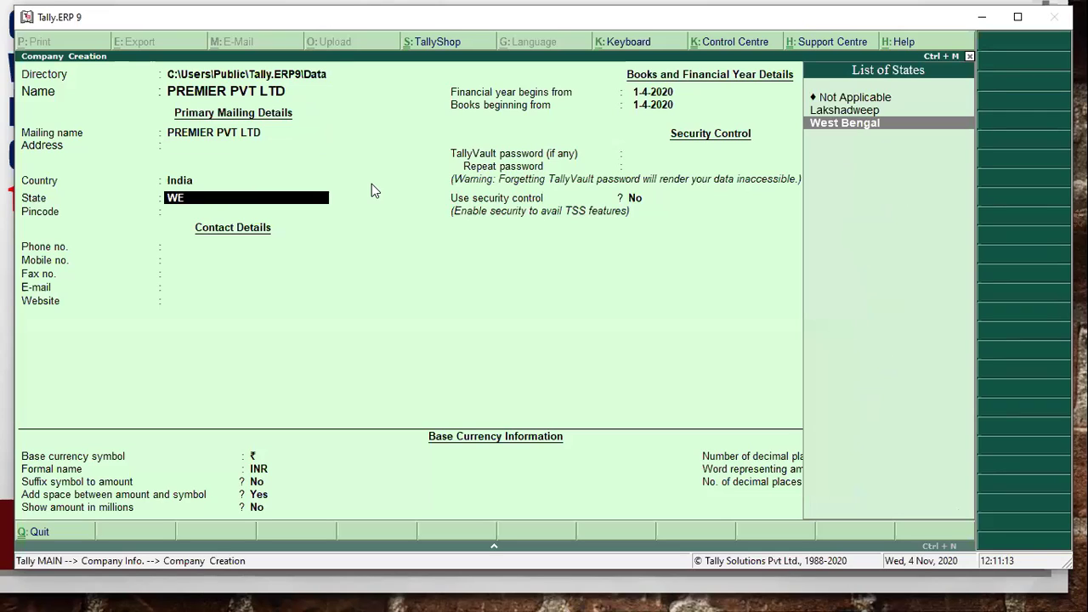
{"action": "key", "text": "Return"}
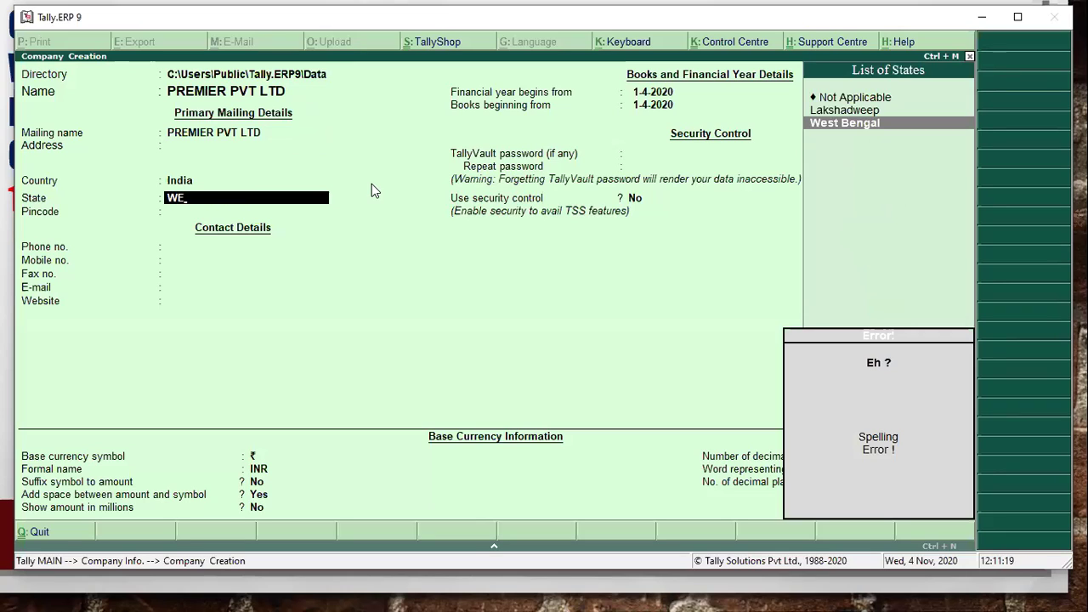
{"action": "key", "text": "BackSpace"}
{"action": "key", "text": "BackSpace"}
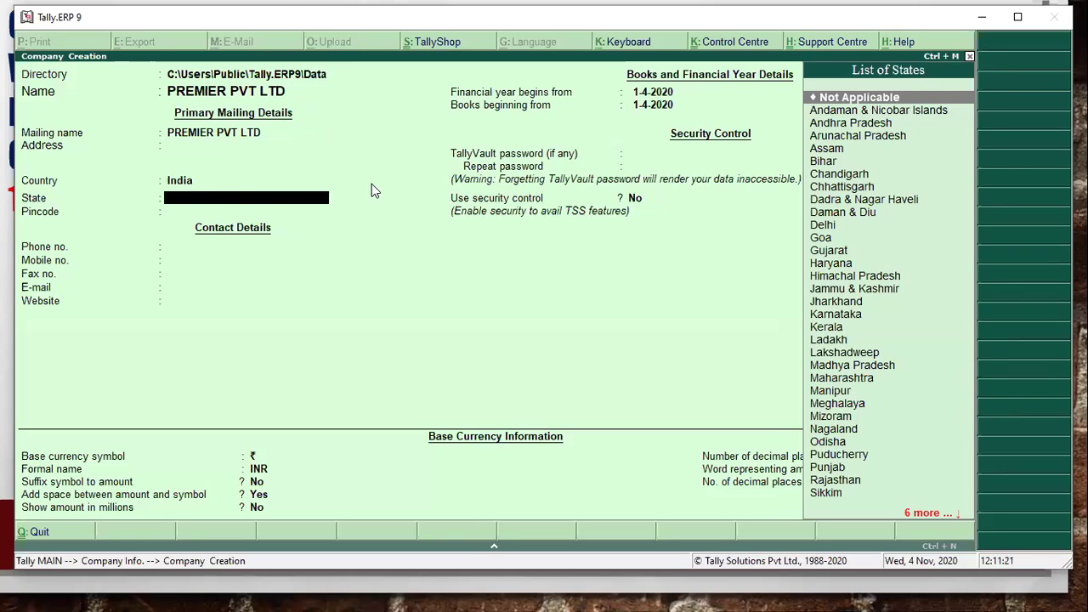
{"action": "key", "text": "alt+Tab"}
{"action": "key", "text": "alt+Tab"}
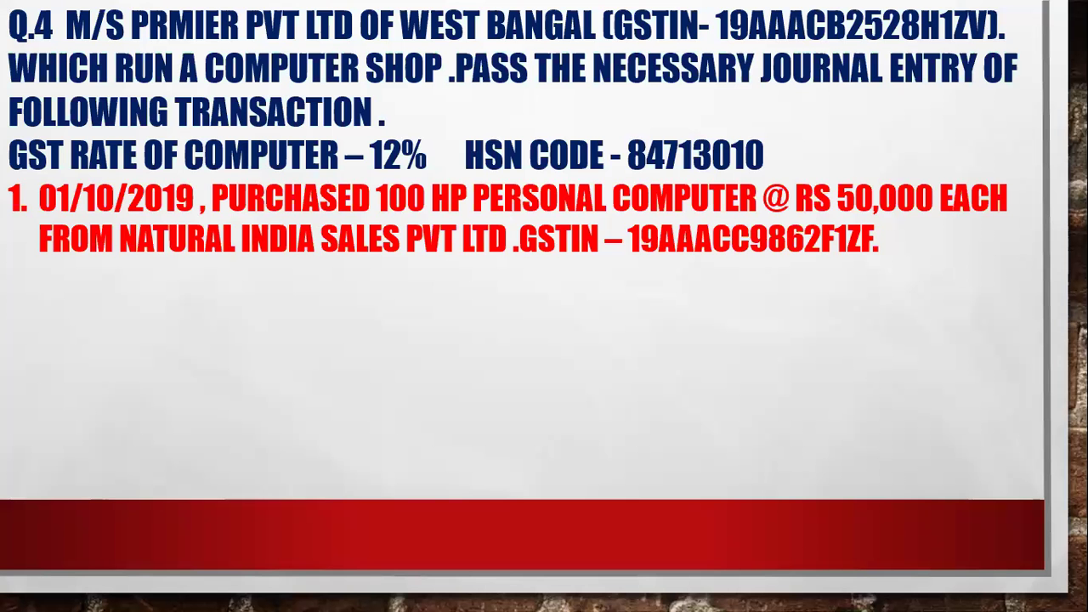
{"action": "key", "text": "alt+Tab"}
{"action": "key", "text": "alt+Tab"}
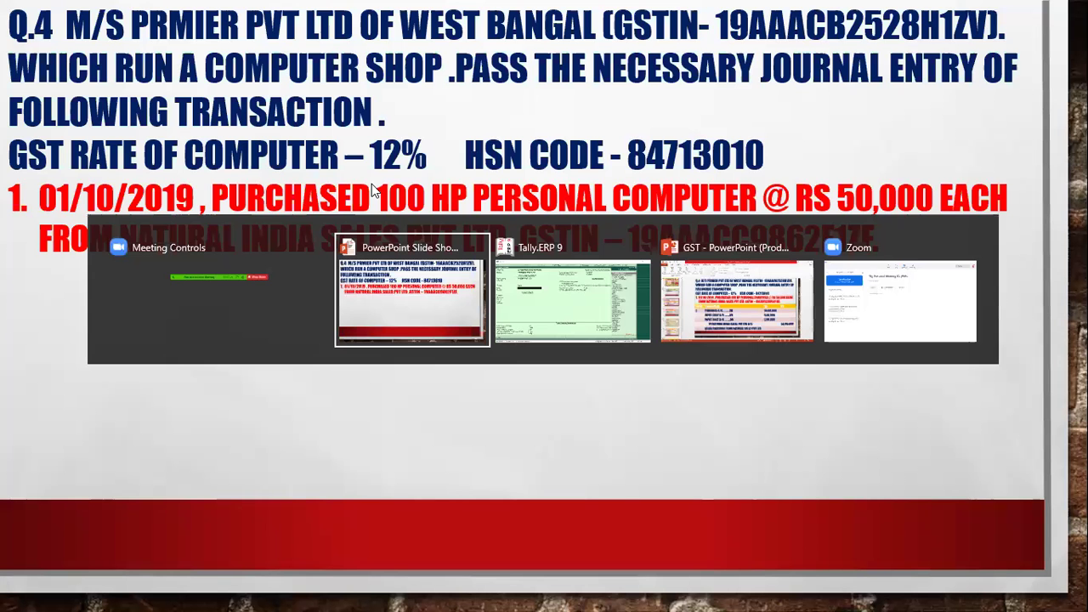
{"action": "type", "text": "K"}
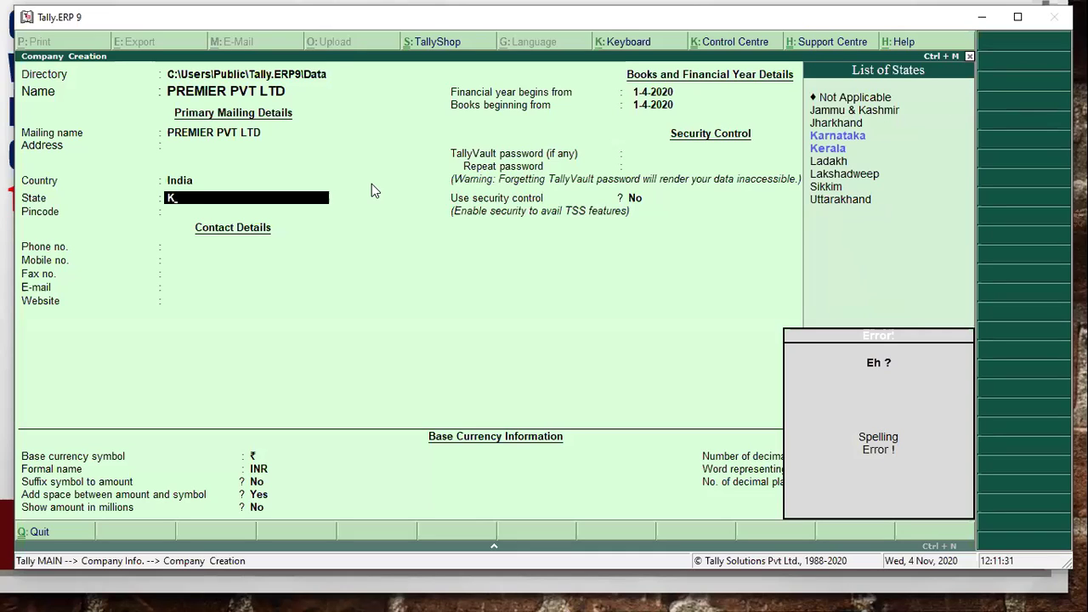
{"action": "key", "text": "BackSpace"}
{"action": "type", "text": "WES"}
{"action": "key", "text": "Return"}
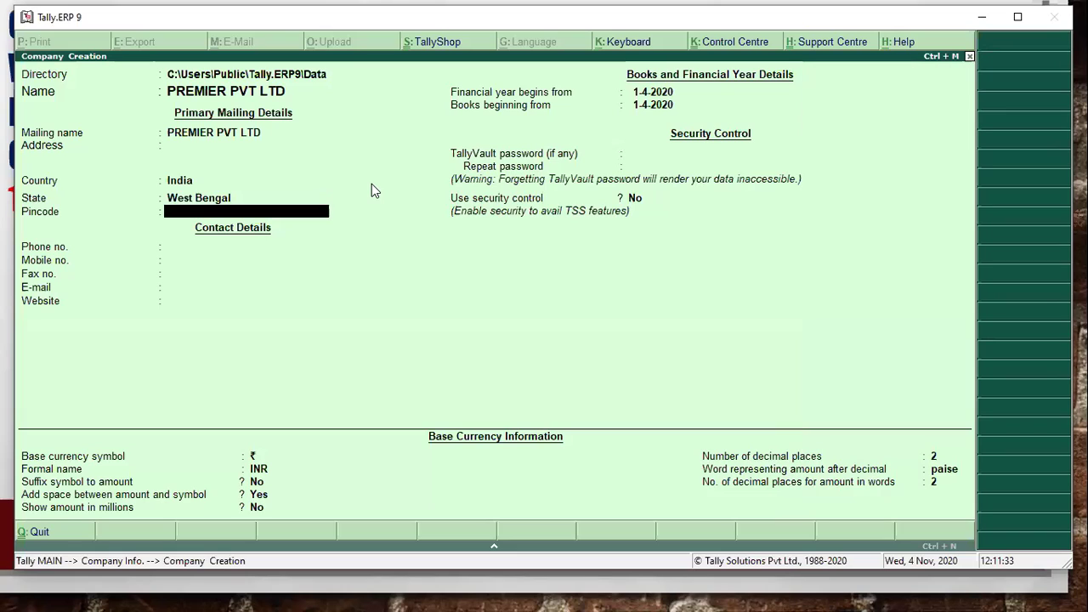
- Change the financial year start to 1-4-2019 and accept the new company
{"action": "key", "text": "Return"}
{"action": "key", "text": "Return"}
{"action": "key", "text": "Return"}
{"action": "key", "text": "Return"}
{"action": "key", "text": "Return"}
{"action": "key", "text": "Return"}
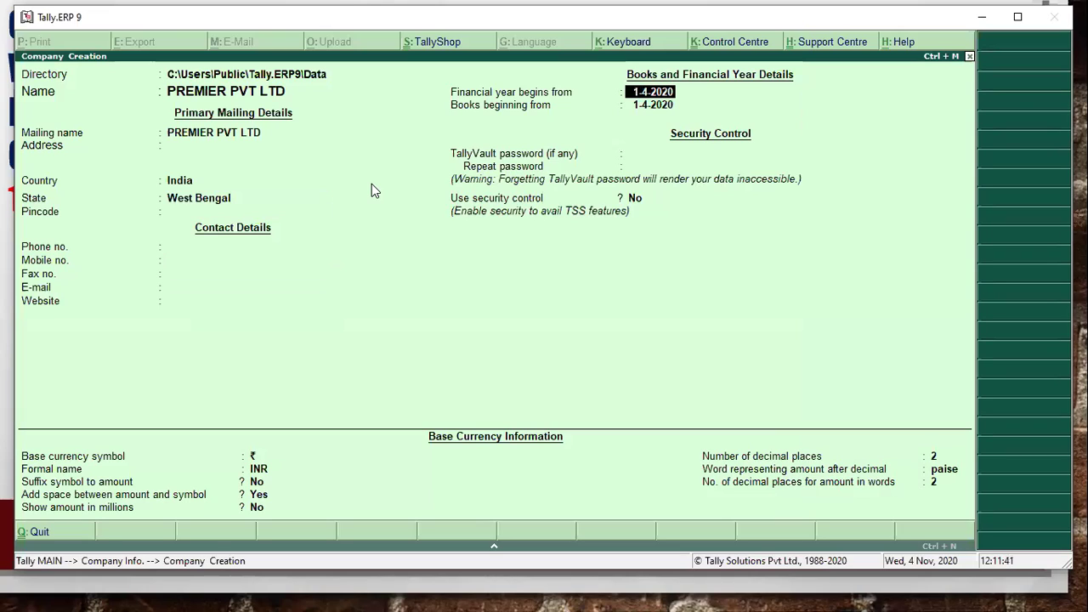
{"action": "key", "text": "BackSpace"}
{"action": "key", "text": "BackSpace"}
{"action": "type", "text": "19"}
{"action": "key", "text": "Return"}
{"action": "key", "text": "Return"}
{"action": "key", "text": "Return"}
{"action": "key", "text": "Return"}
{"action": "key", "text": "Return"}
{"action": "key", "text": "Return"}
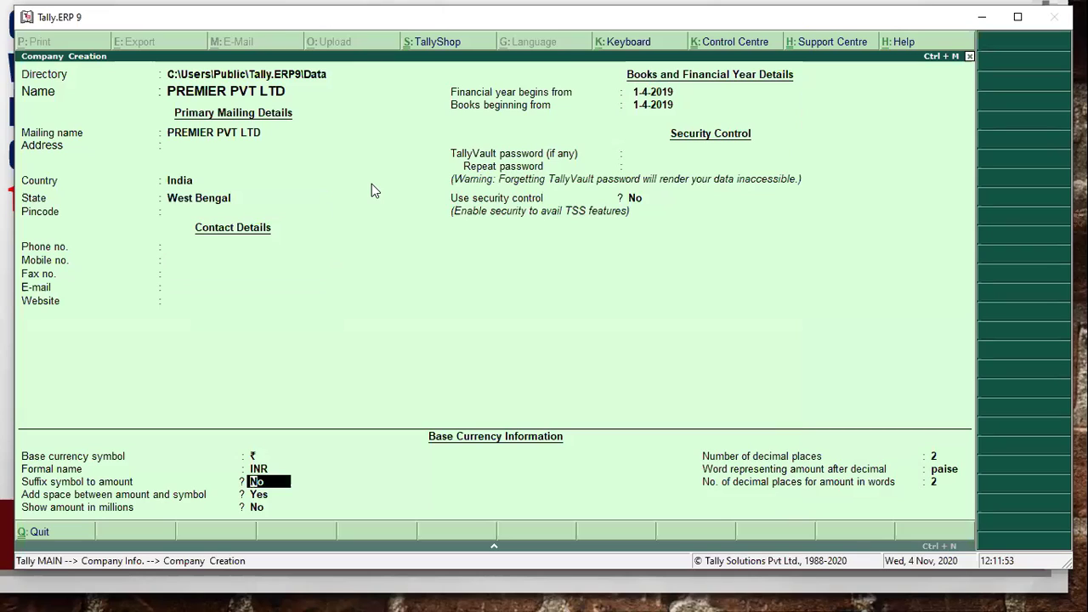
{"action": "key", "text": "Return"}
{"action": "key", "text": "Return"}
{"action": "key", "text": "Return"}
{"action": "key", "text": "Return"}
{"action": "key", "text": "Return"}
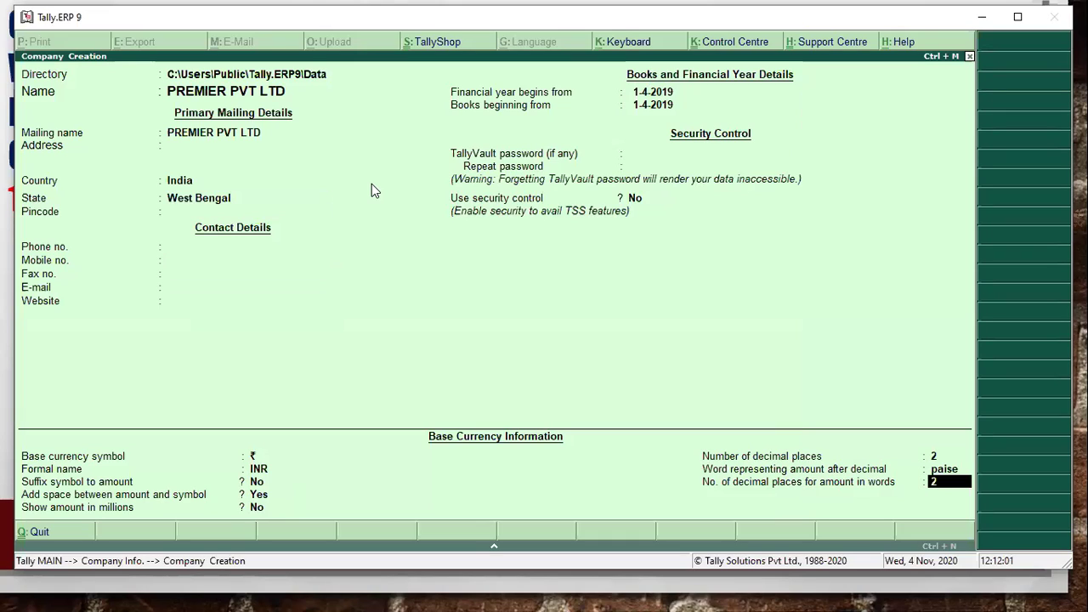
{"action": "key", "text": "Return"}
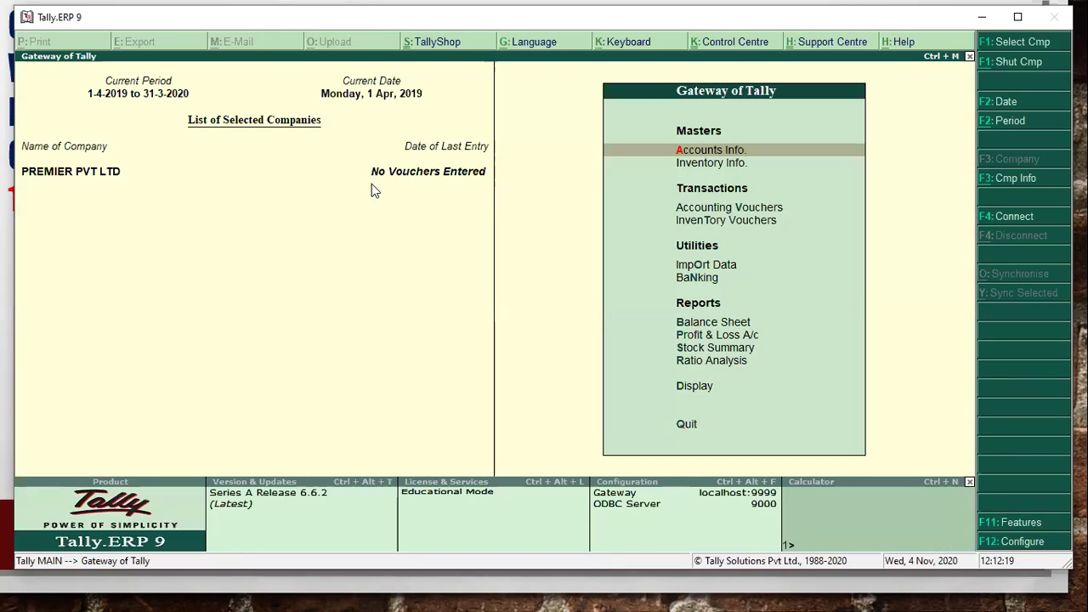
- Enable GST in Statutory & Taxation, keeping West Bengal and Regular registration
{"action": "left_click", "coordinate": [1016, 526]}
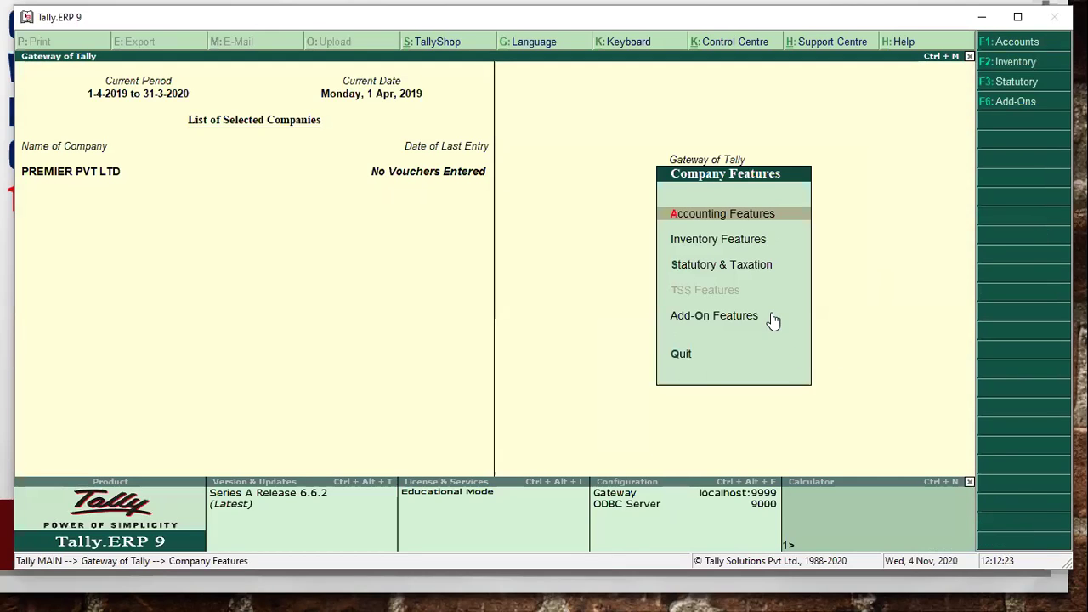
{"action": "left_click", "coordinate": [746, 266]}
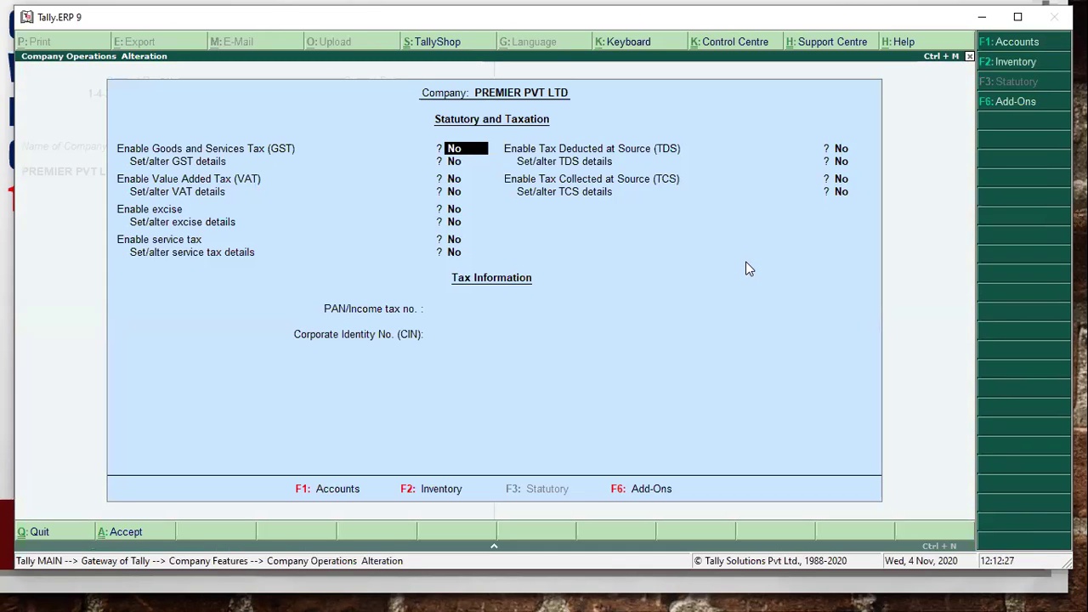
{"action": "type", "text": "YES"}
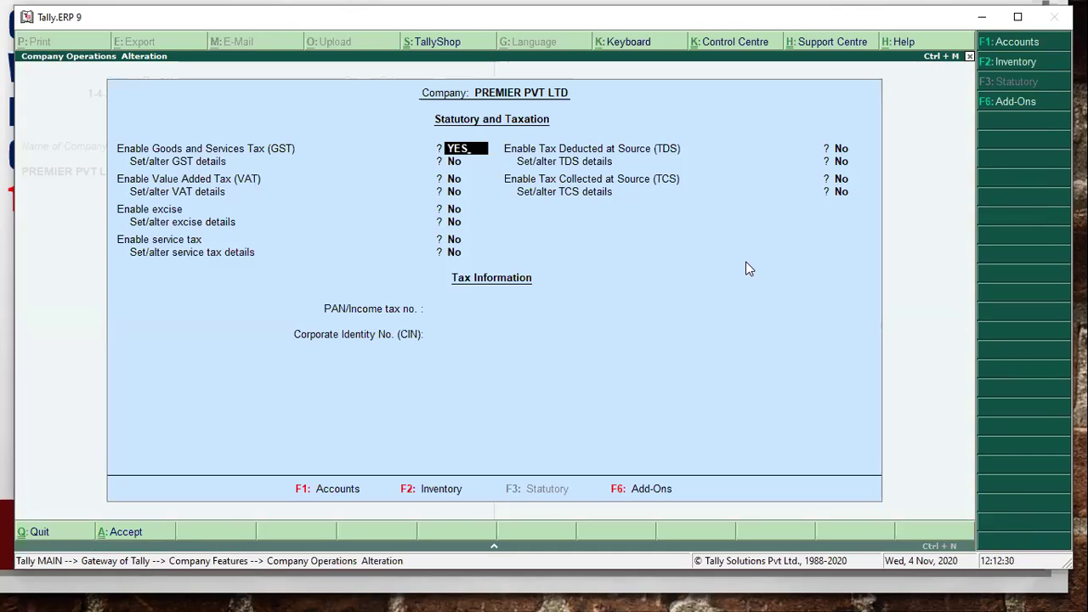
{"action": "key", "text": "Return"}
{"action": "type", "text": "YE"}
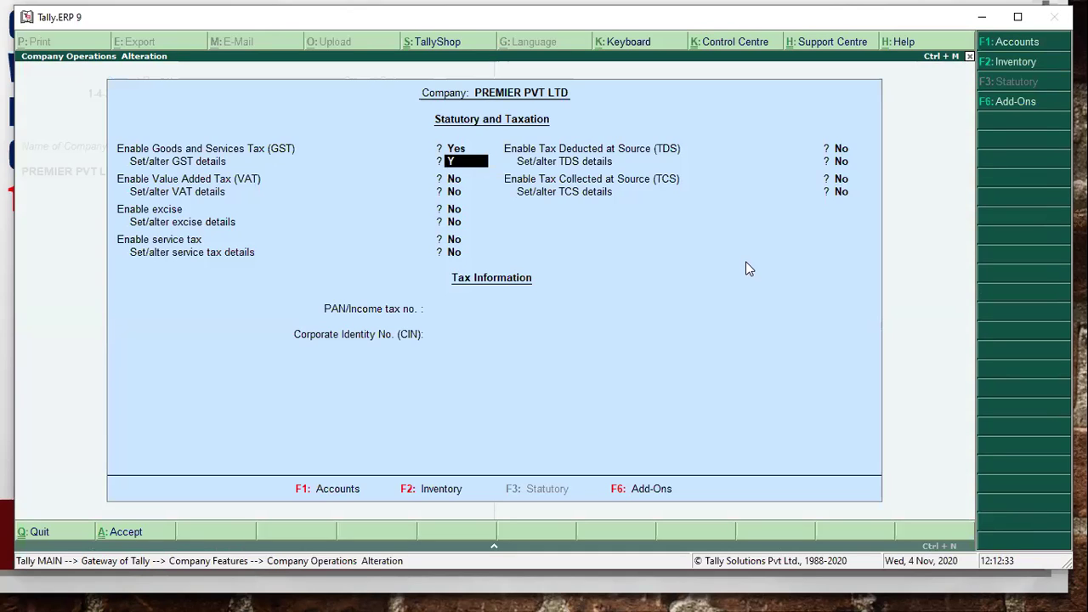
{"action": "type", "text": "S"}
{"action": "key", "text": "Return"}
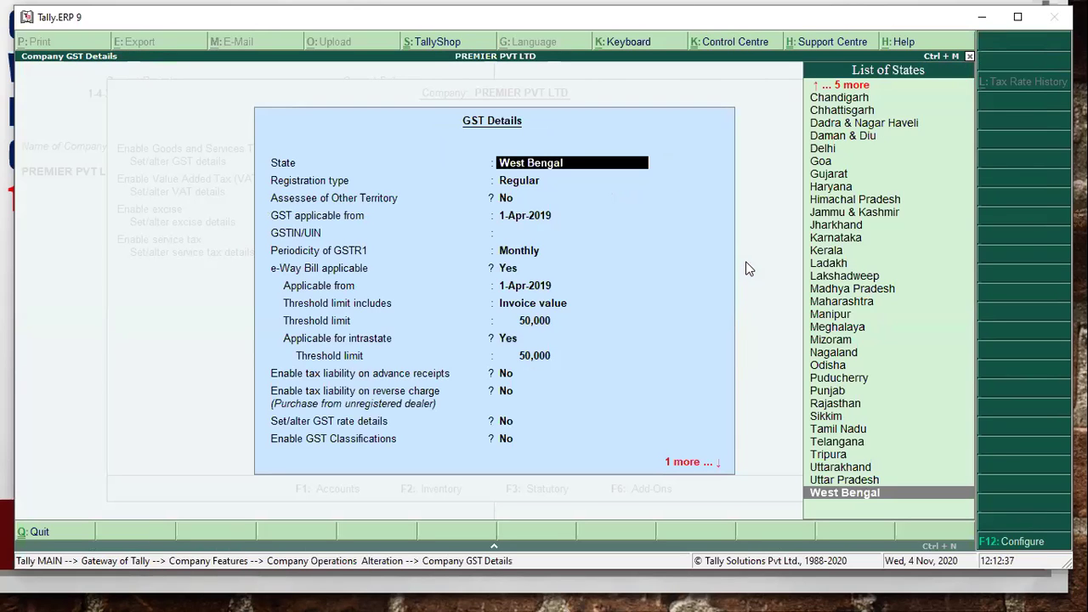
{"action": "key", "text": "Return"}
{"action": "key", "text": "Return"}
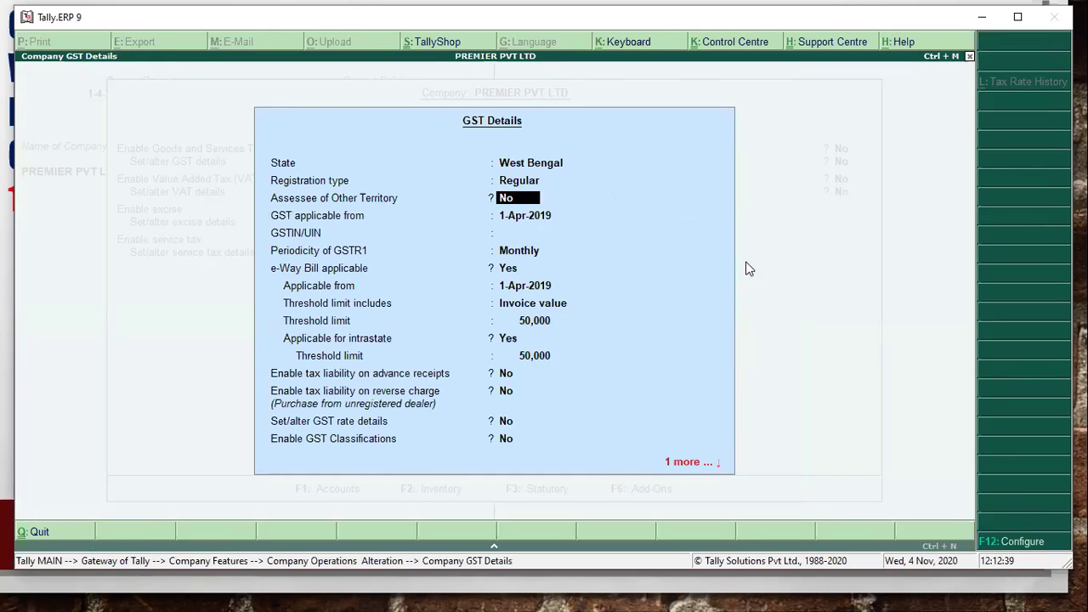
{"action": "key", "text": "Return"}
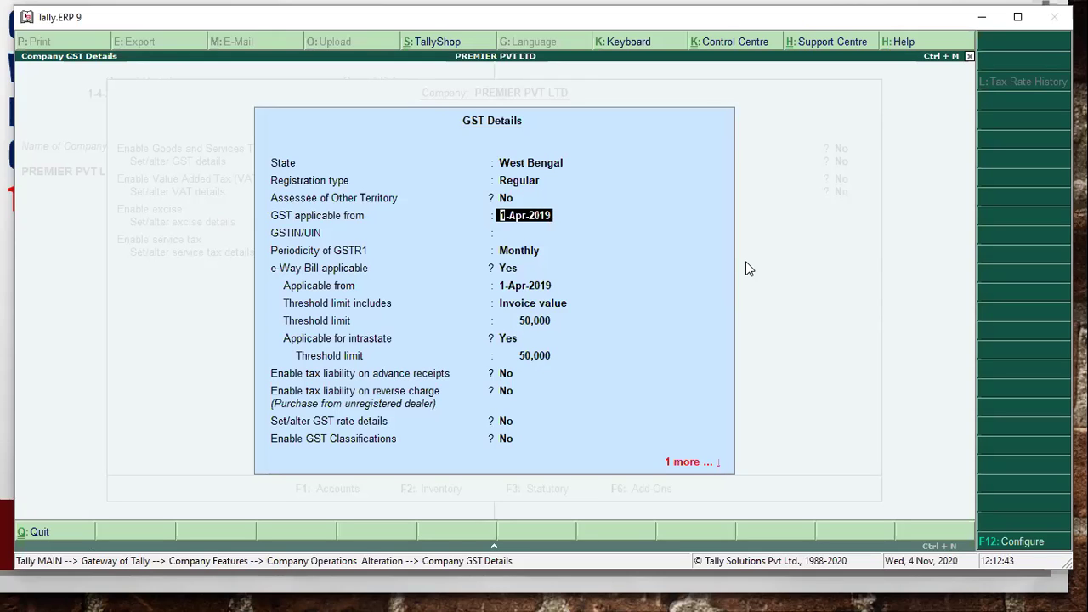
{"action": "key", "text": "Return"}
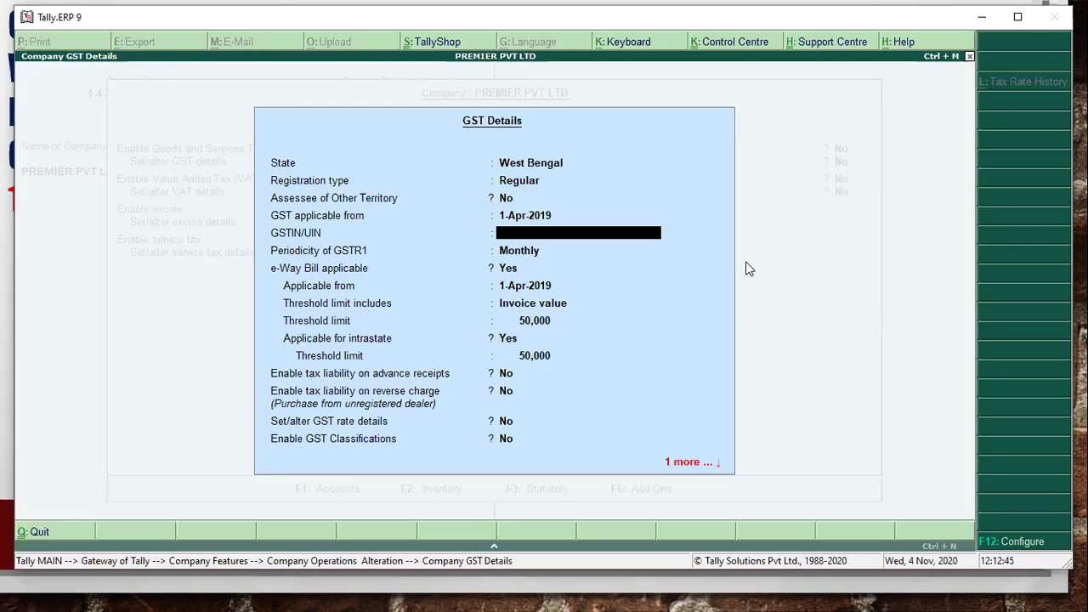
- Enter the company's GSTIN/UIN from the question slide
{"action": "key", "text": "alt+Tab"}
{"action": "key", "text": "alt+Tab"}
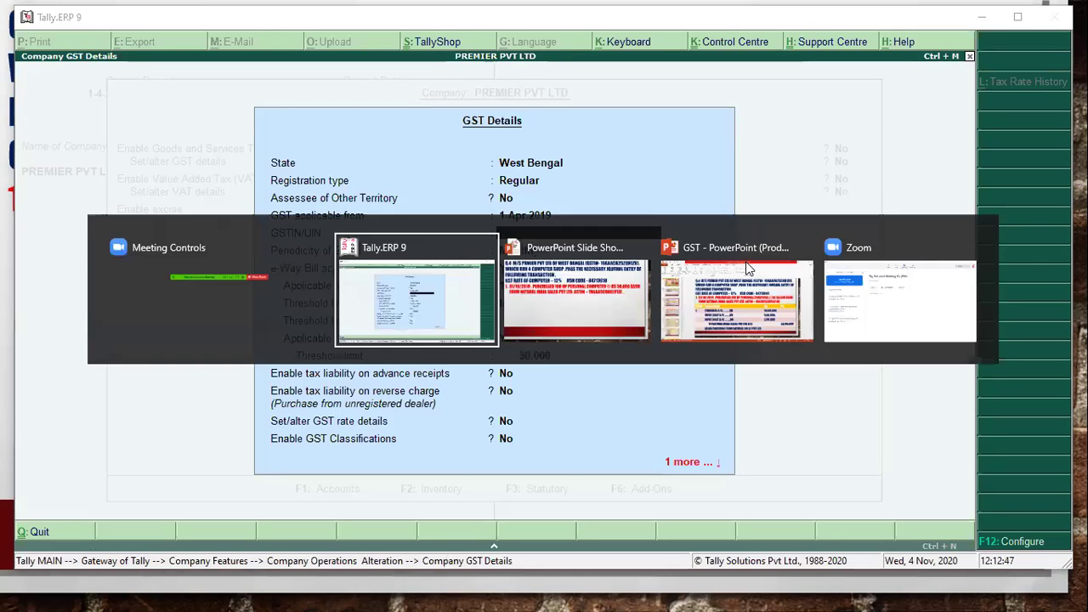
{"action": "key", "text": "alt+Tab"}
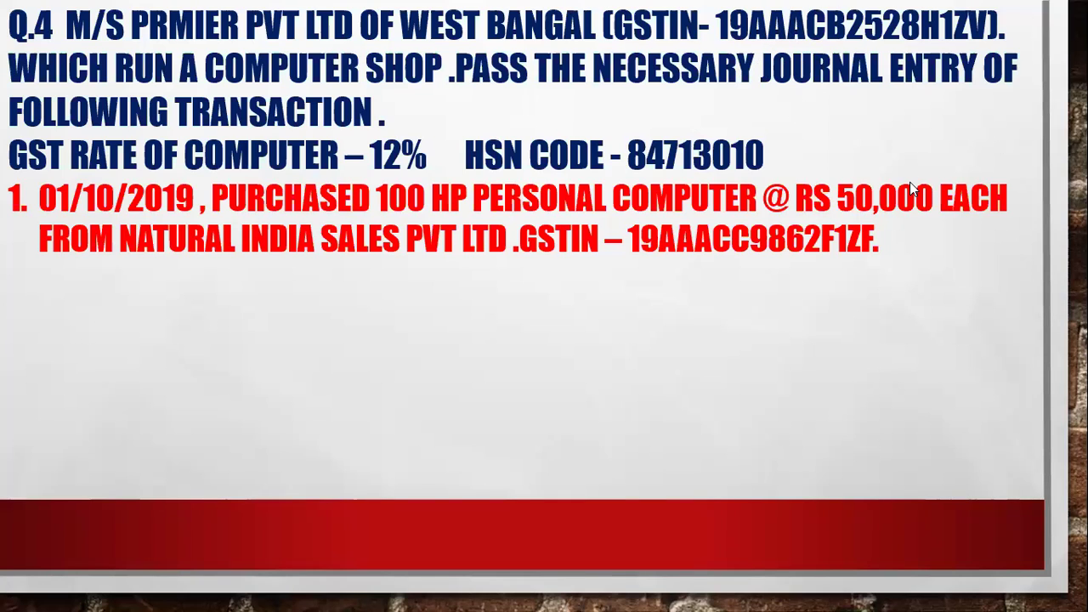
{"action": "key", "text": "alt+Tab"}
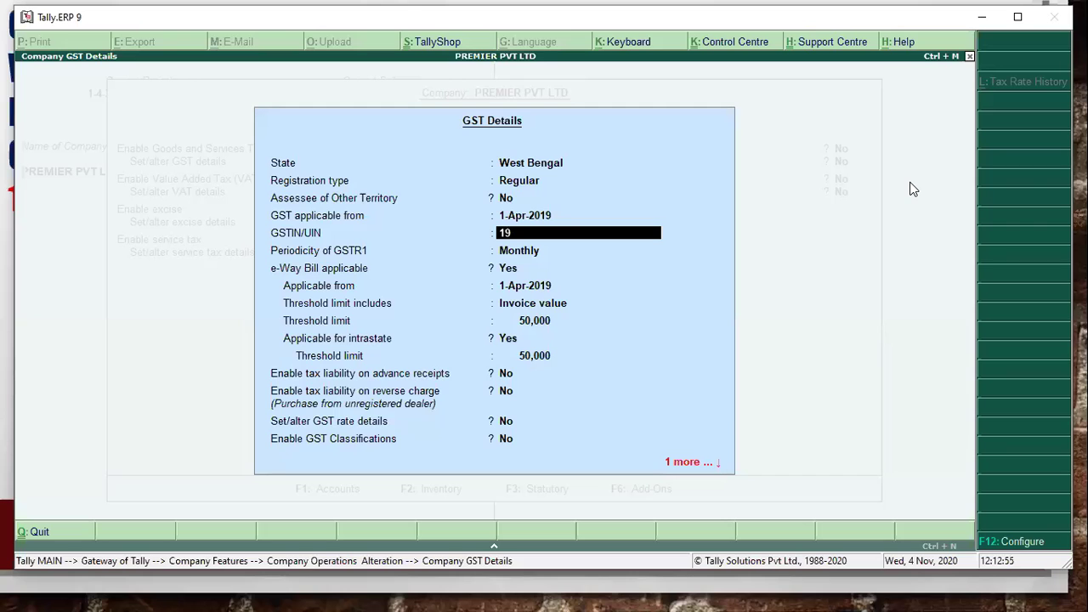
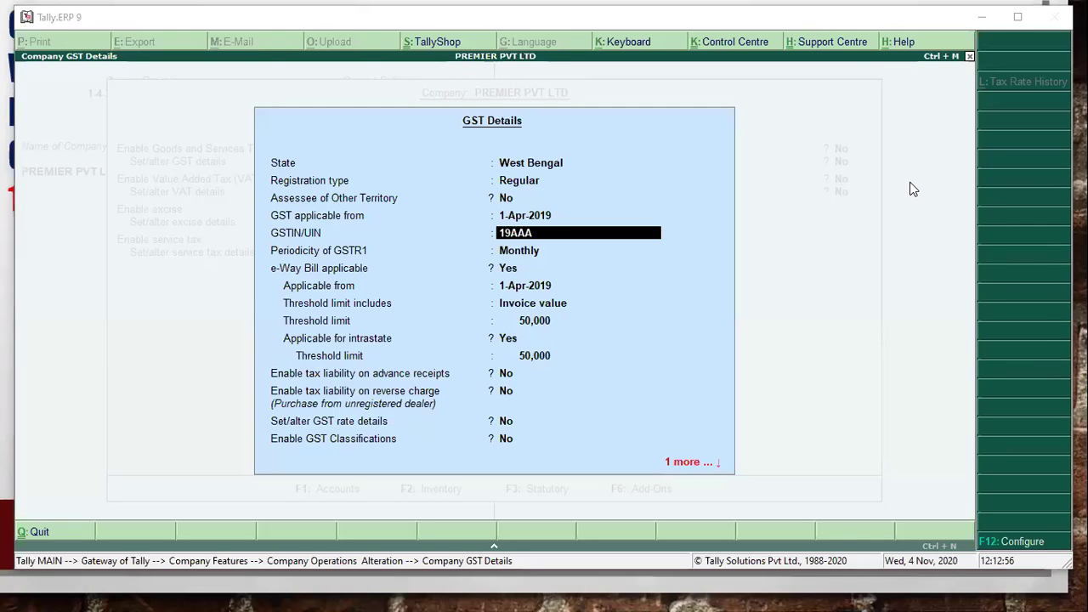
{"action": "key", "text": "alt+Tab"}
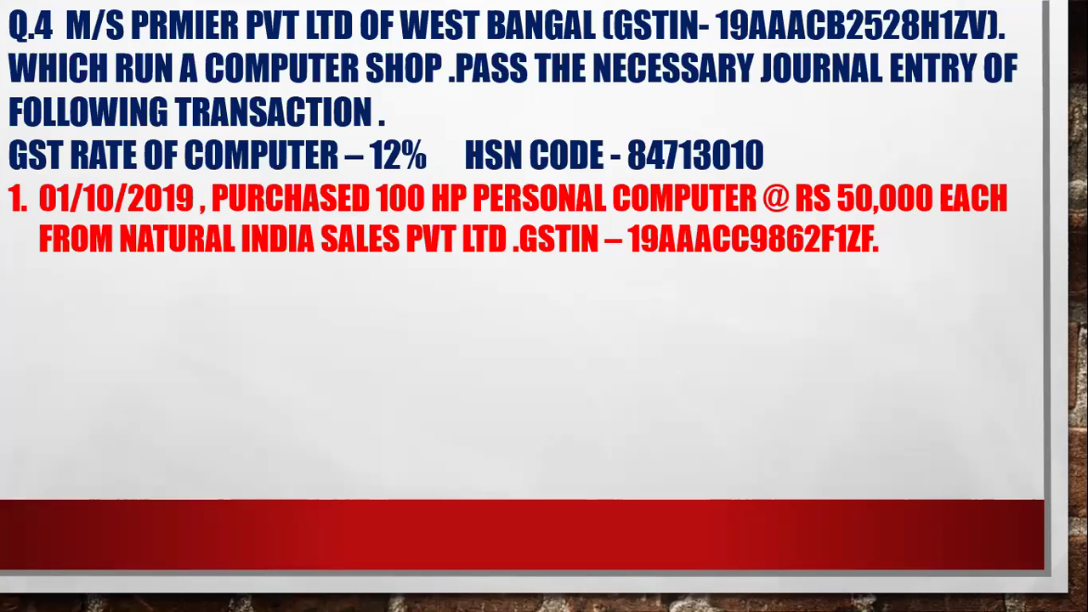
{"action": "key", "text": "alt+Tab"}
{"action": "key", "text": "alt+Tab"}
{"action": "key", "text": "alt+Tab"}
{"action": "key", "text": "alt+Tab"}
{"action": "key", "text": "alt+Tab"}
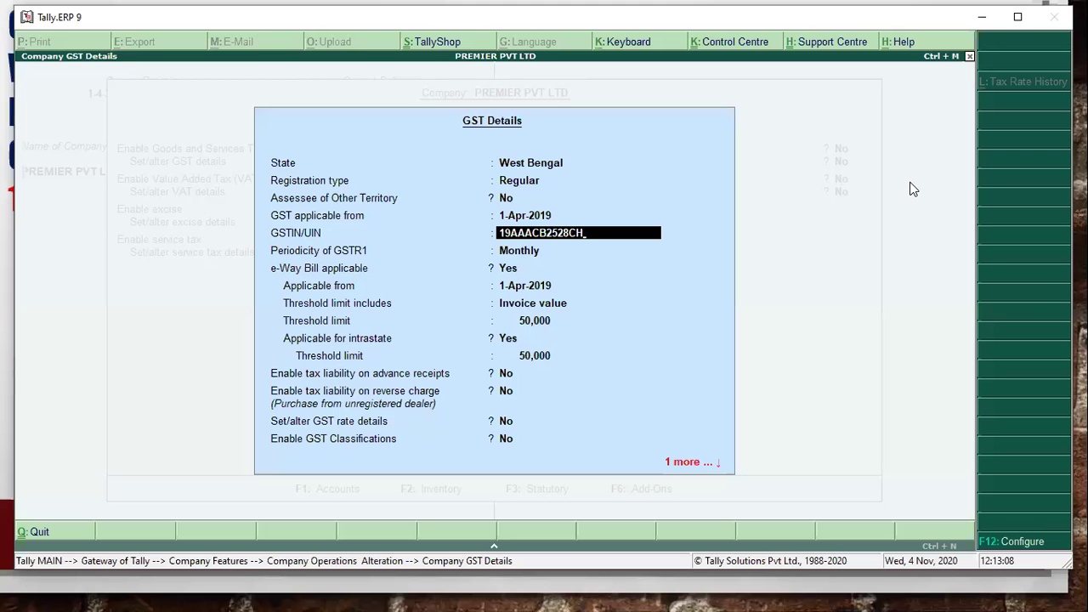
{"action": "key", "text": "alt+Tab"}
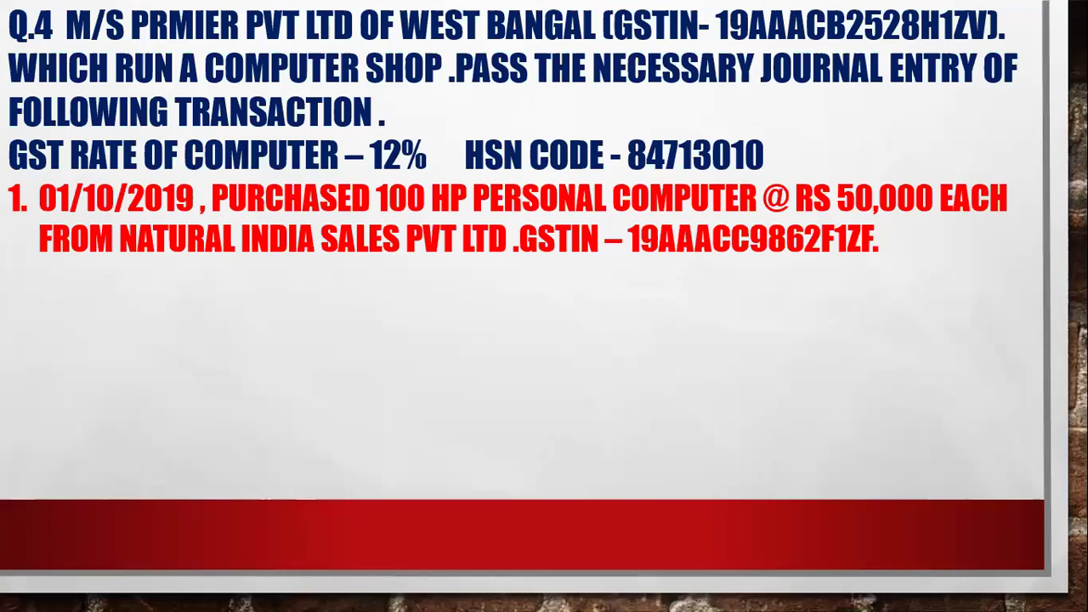
{"action": "key", "text": "alt+Tab"}
{"action": "key", "text": "Return"}
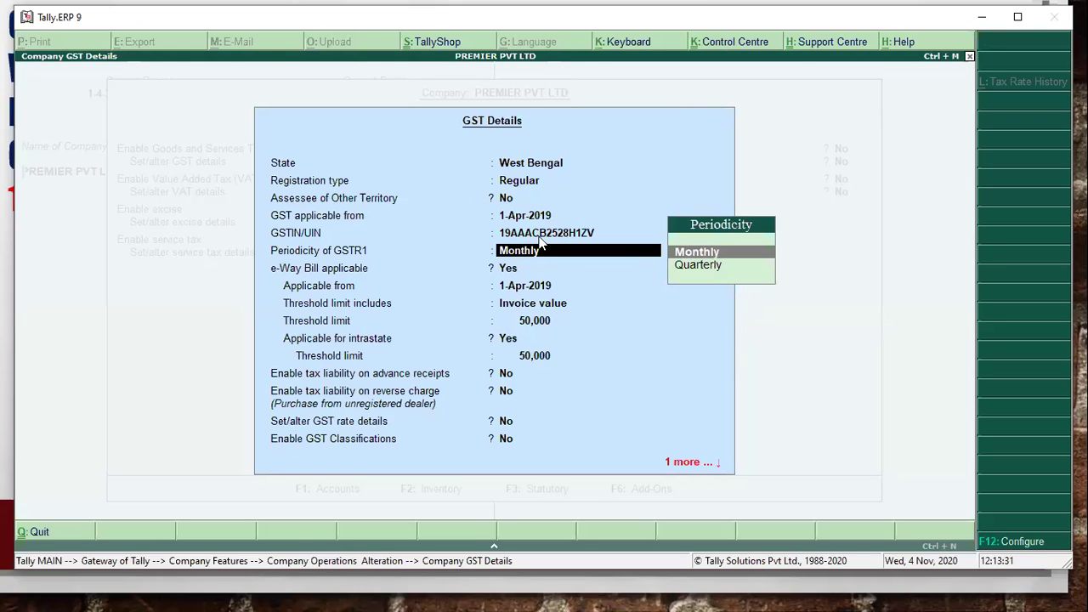
- Keep Monthly GSTR1, set reverse charge and GST classifications to Yes, and accept
{"action": "key", "text": "Return"}
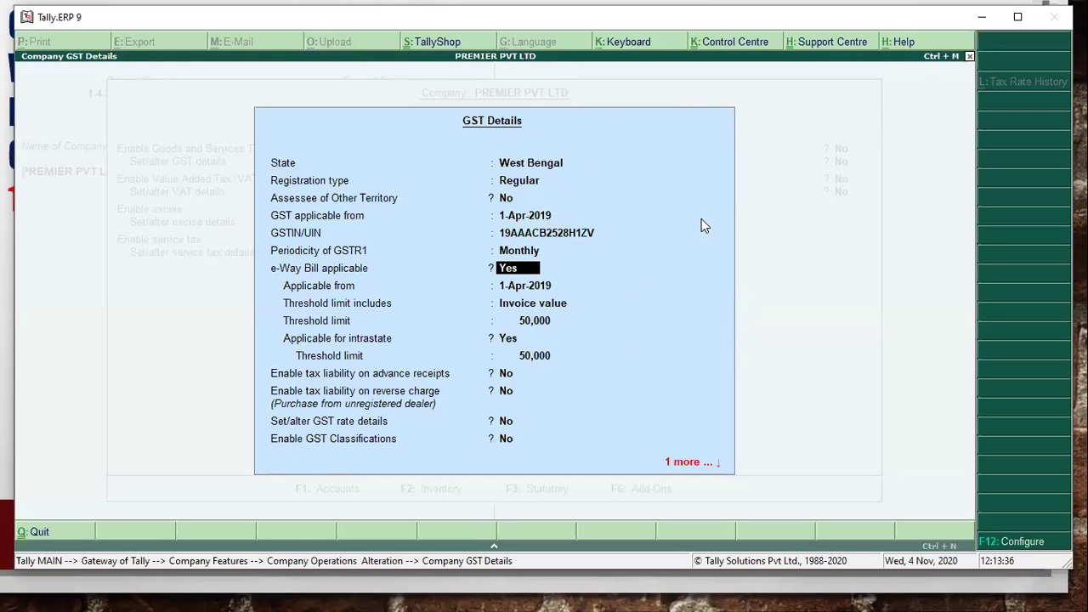
{"action": "key", "text": "Return"}
{"action": "key", "text": "Return"}
{"action": "key", "text": "Return"}
{"action": "key", "text": "Return"}
{"action": "key", "text": "Return"}
{"action": "key", "text": "Return"}
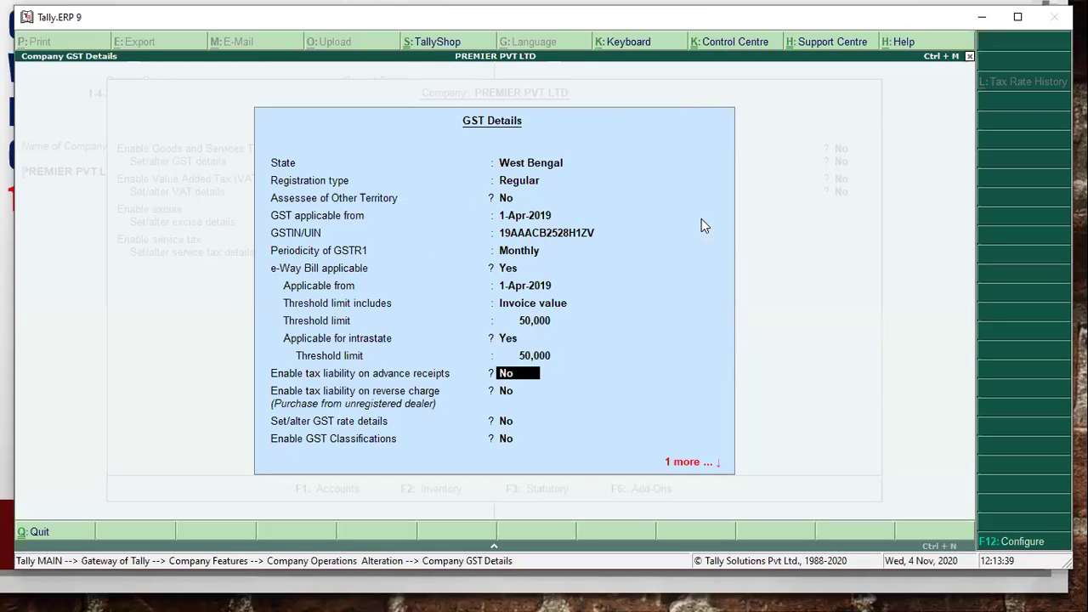
{"action": "key", "text": "Return"}
{"action": "type", "text": "y"}
{"action": "key", "text": "Return"}
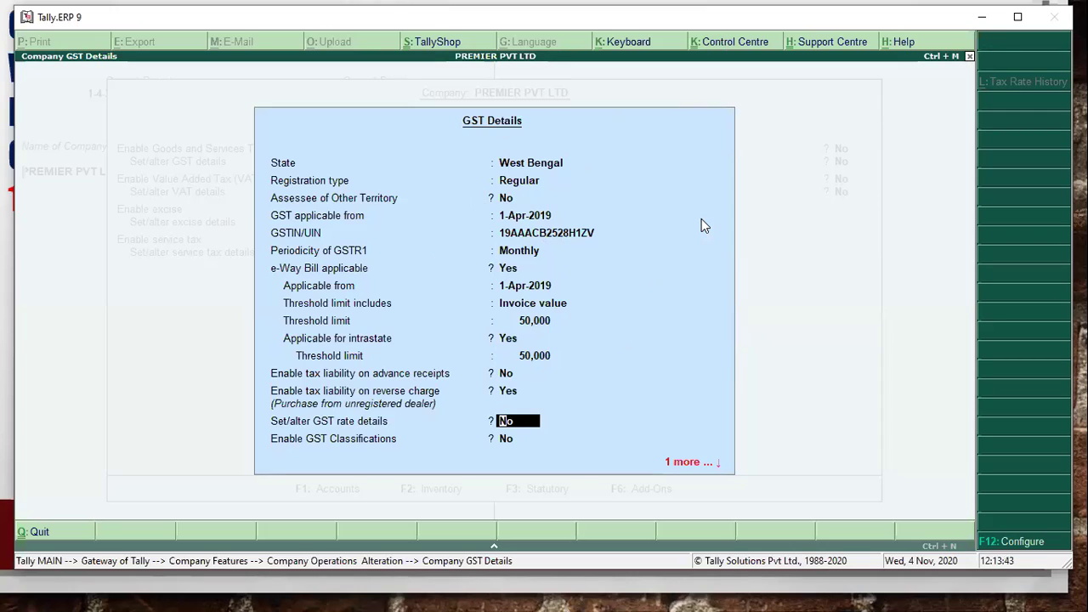
{"action": "key", "text": "Return"}
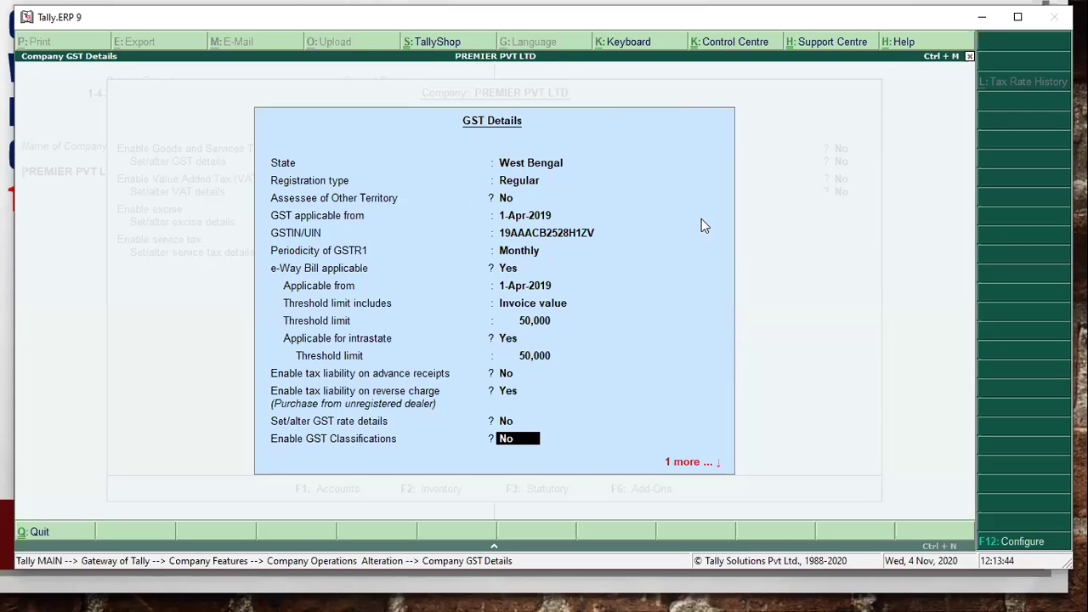
{"action": "key", "text": "Return"}
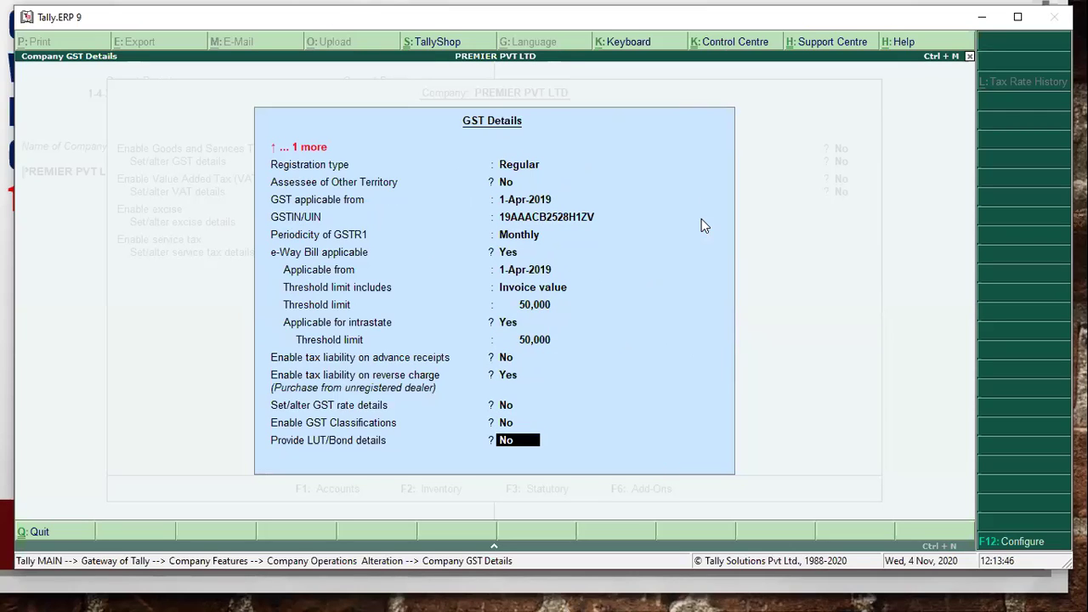
{"action": "key", "text": "Up"}
{"action": "type", "text": "ye"}
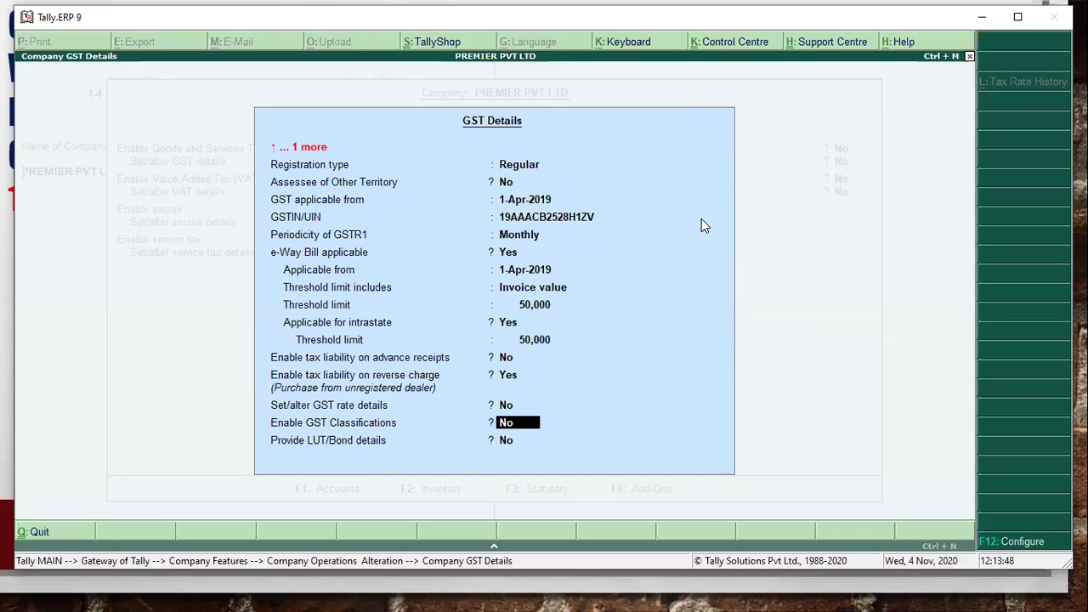
{"action": "type", "text": "s"}
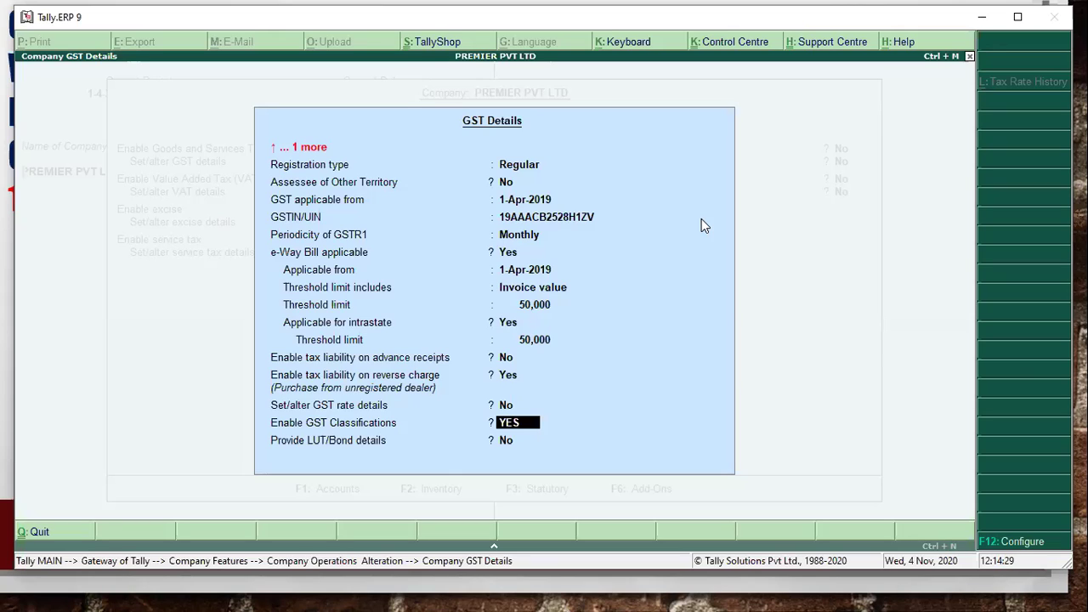
{"action": "key", "text": "Return"}
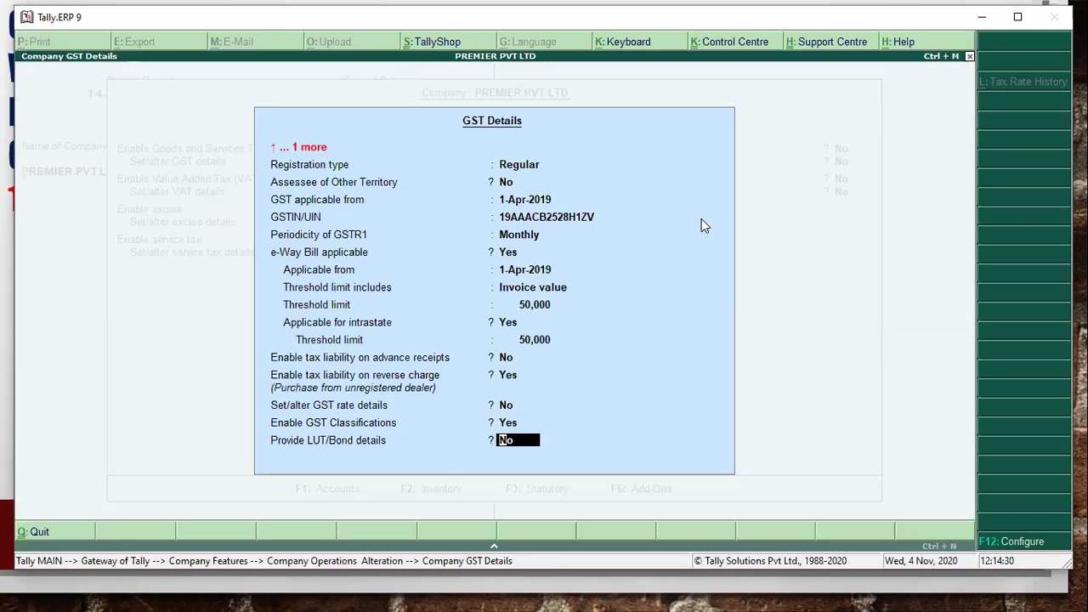
{"action": "key", "text": "Return"}
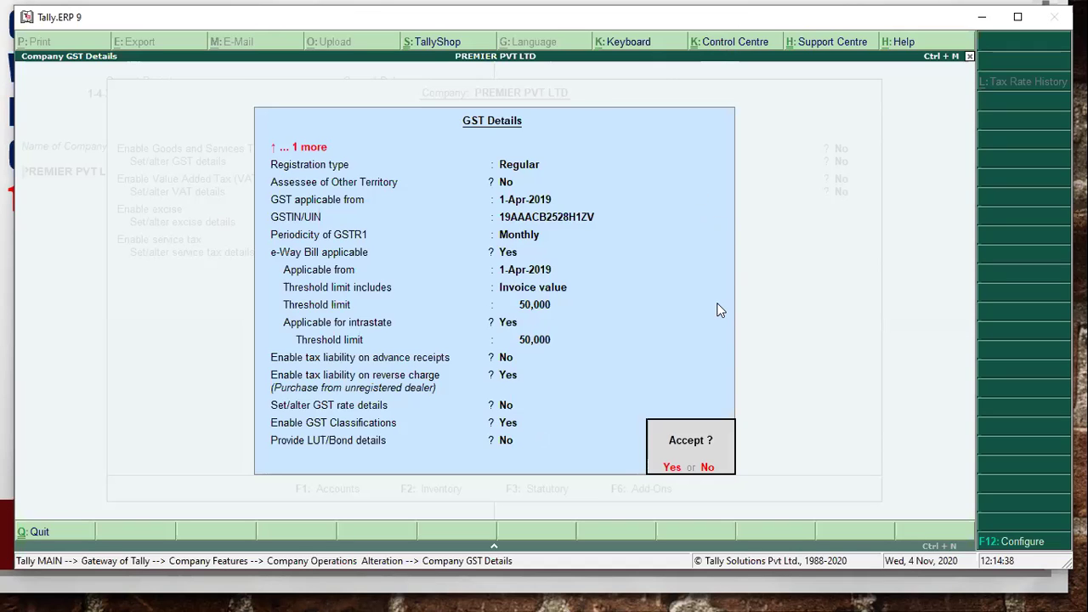
{"action": "key", "text": "Return"}
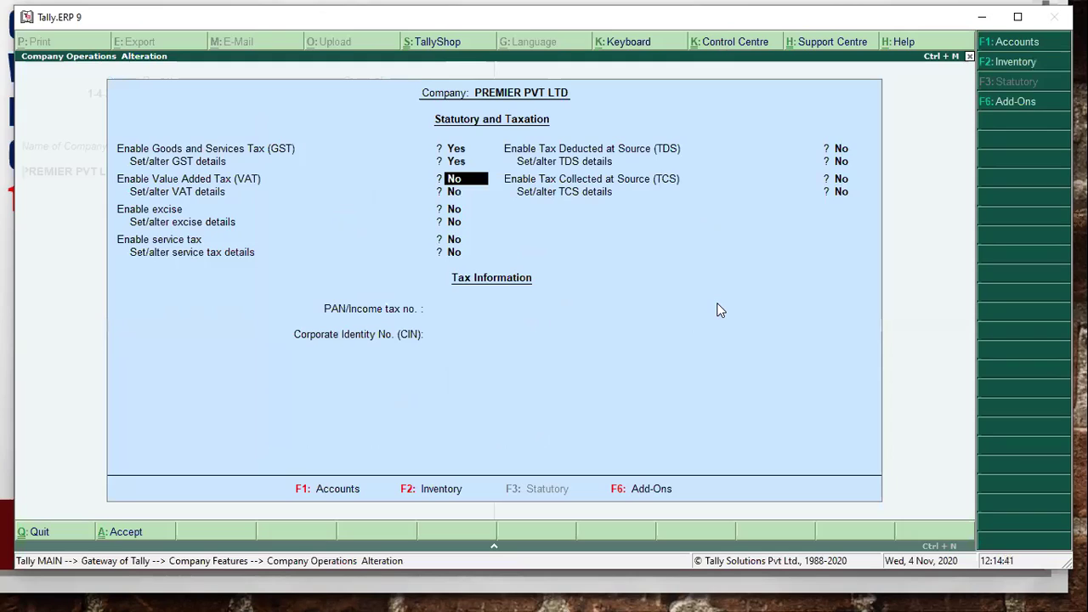
- Set Enable Tax Deducted at Source and Set/alter TDS details to Yes
{"action": "key", "text": "Return"}
{"action": "key", "text": "Return"}
{"action": "key", "text": "Return"}
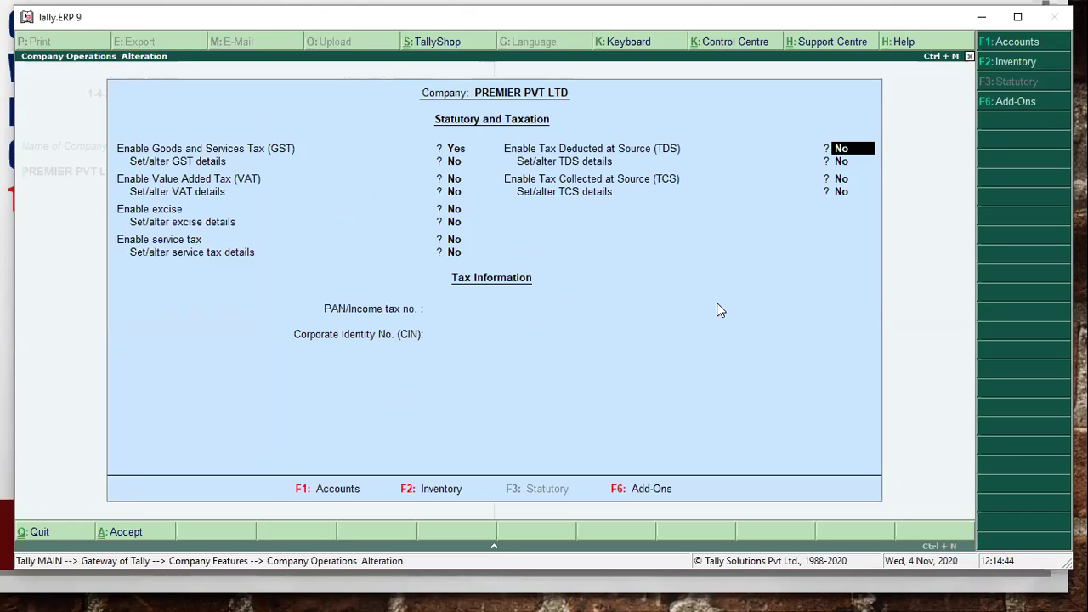
{"action": "type", "text": "y"}
{"action": "key", "text": "Return"}
{"action": "type", "text": "y"}
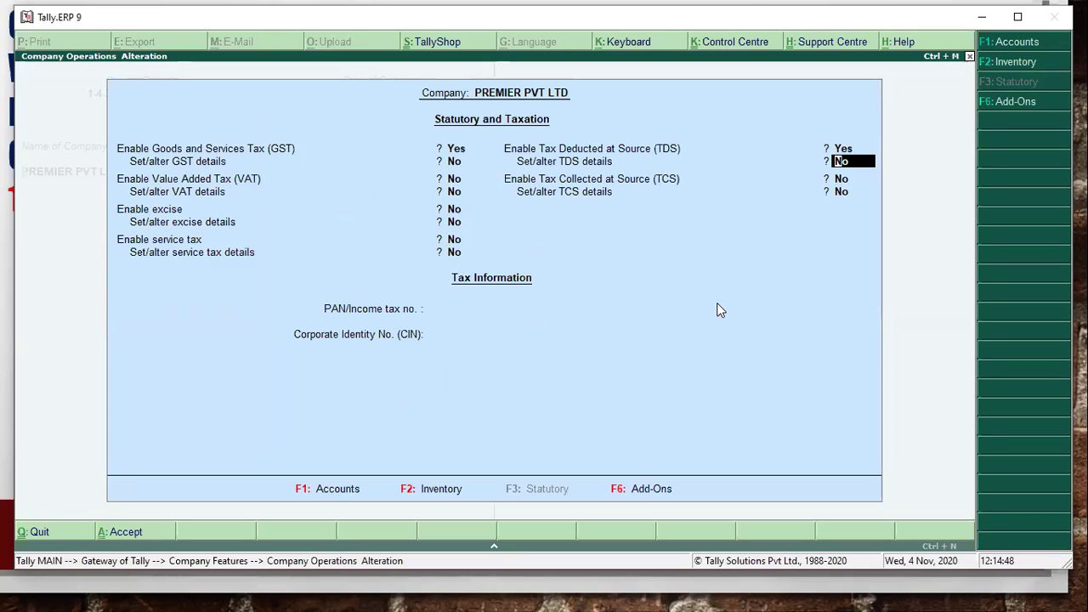
{"action": "key", "text": "Return"}
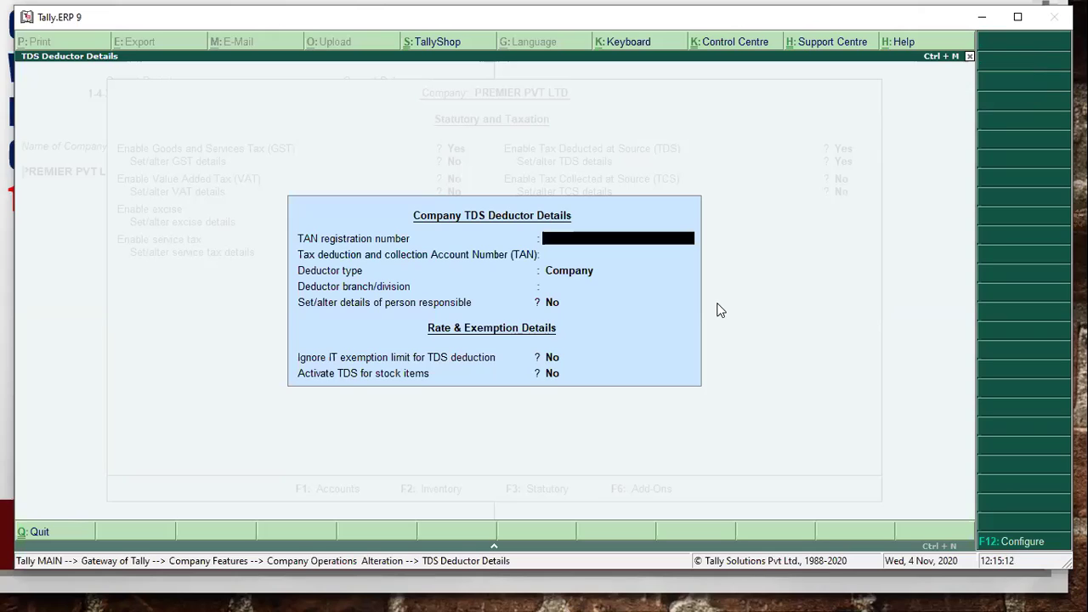
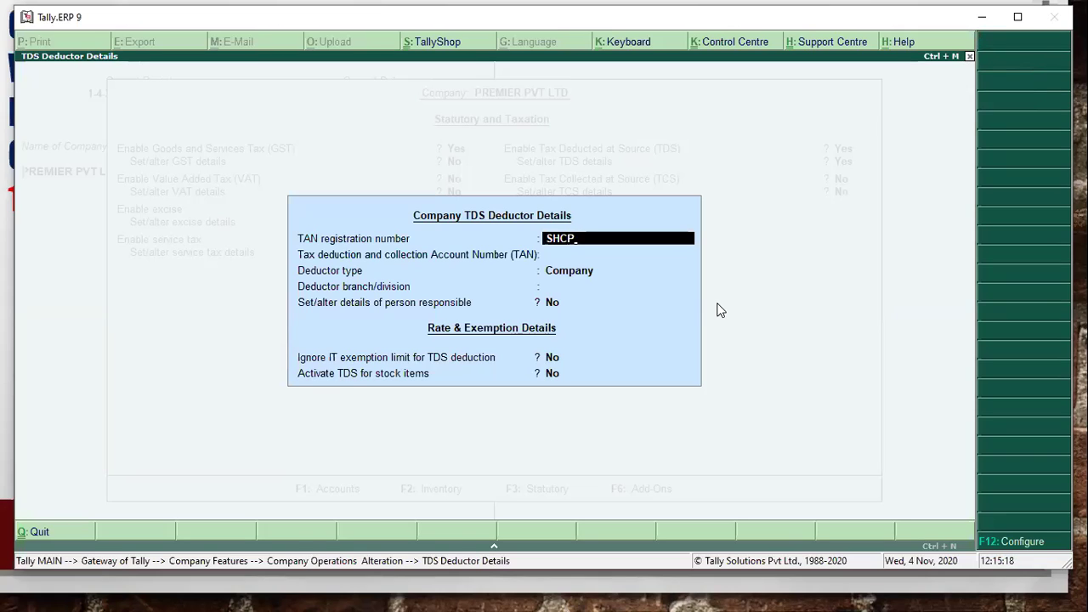
- Enter the TAN registration number, keep deductor type Company, and finish the deductor details
{"action": "key", "text": "Return"}
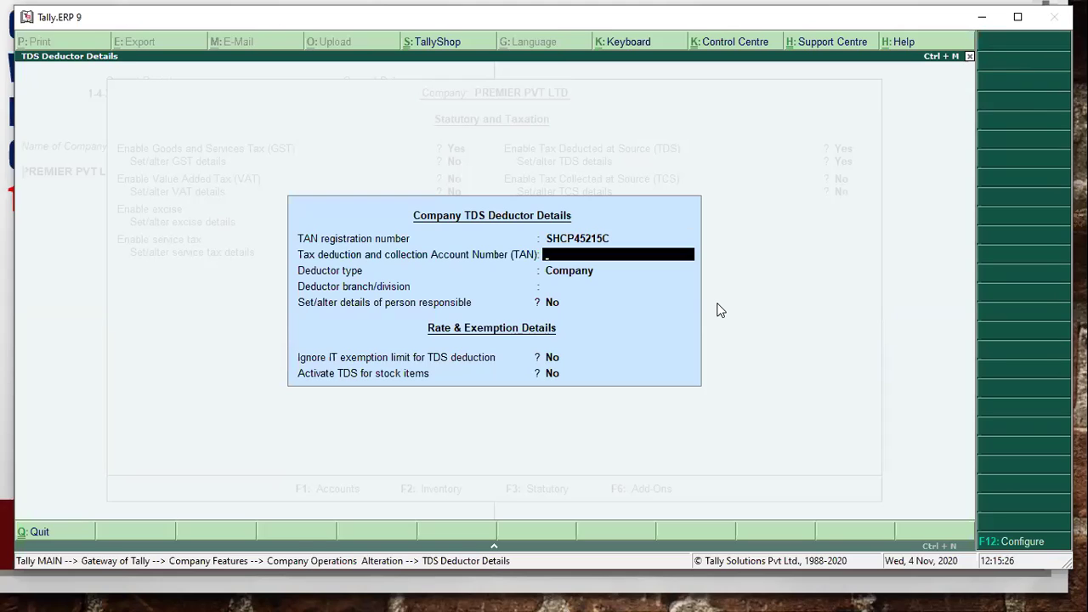
{"action": "key", "text": "Return"}
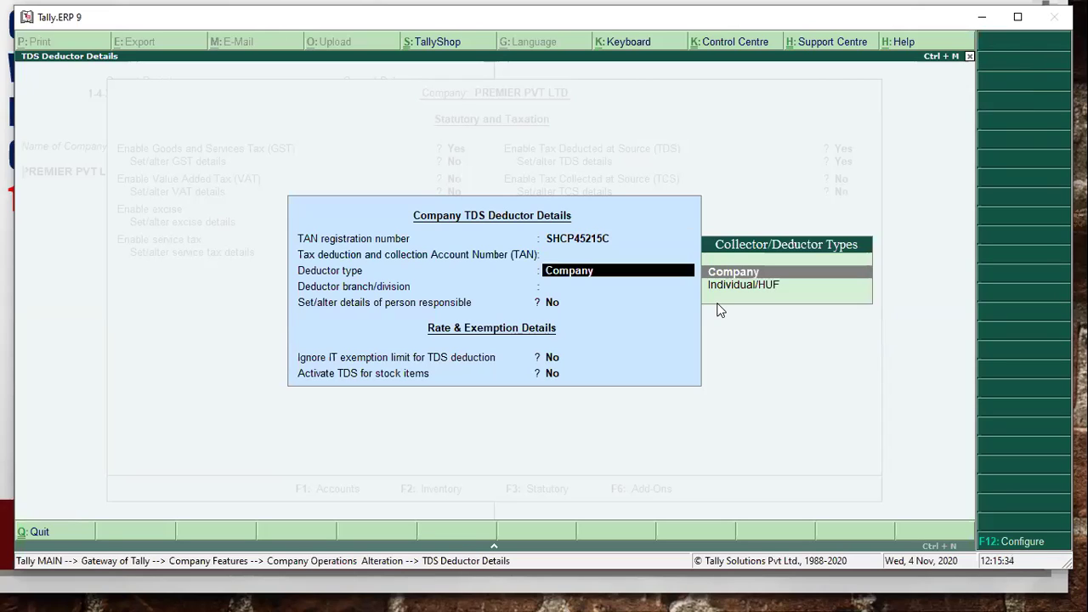
{"action": "key", "text": "Return"}
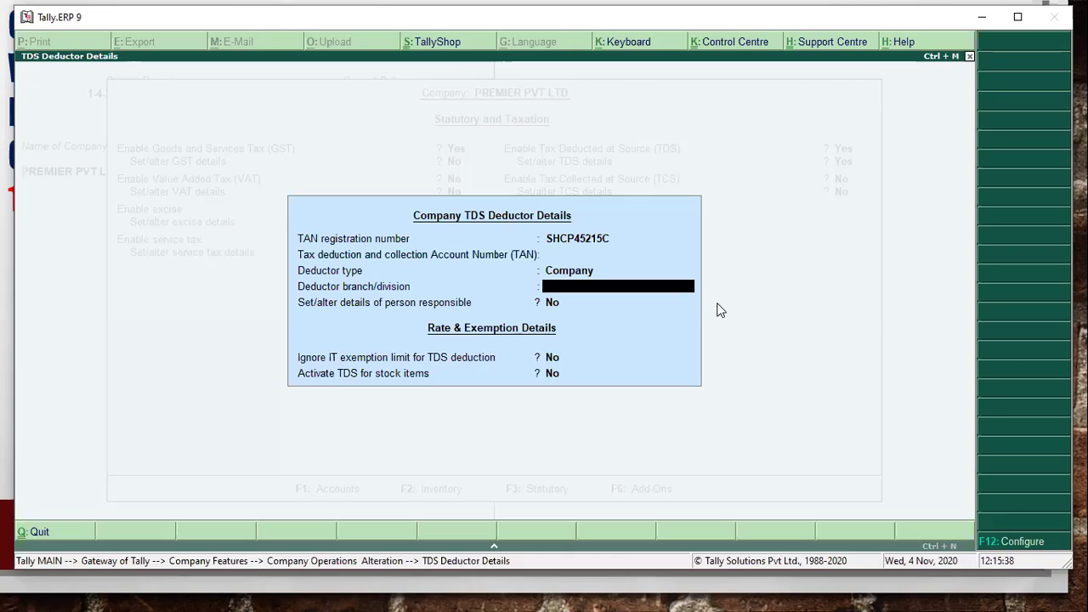
{"action": "key", "text": "Return"}
{"action": "key", "text": "Return"}
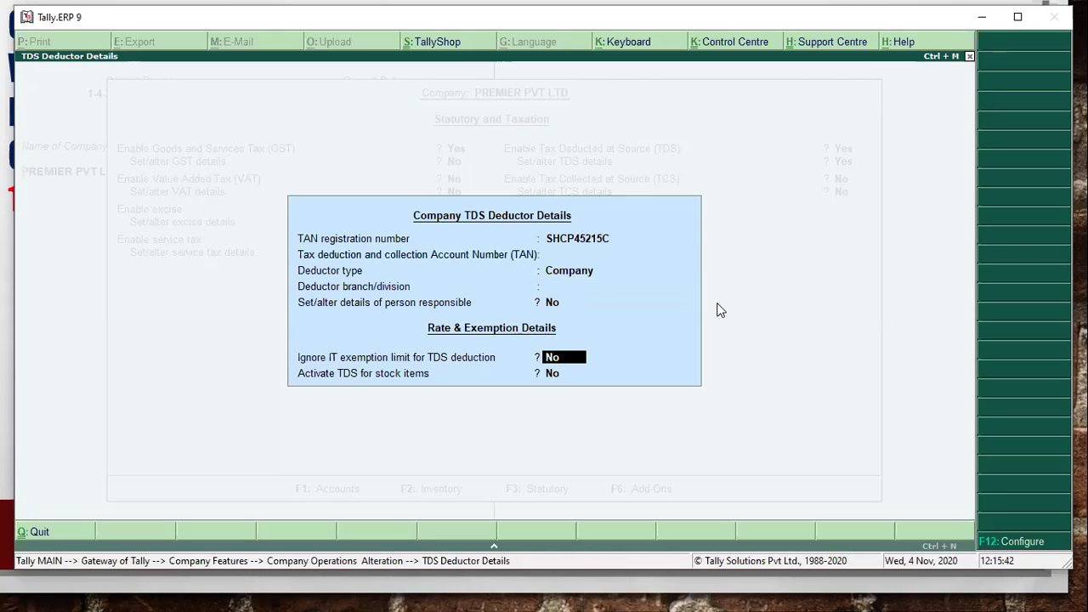
{"action": "key", "text": "Return"}
- Enter the company's PAN/income tax number and accept the statutory settings
{"action": "key", "text": "Return"}
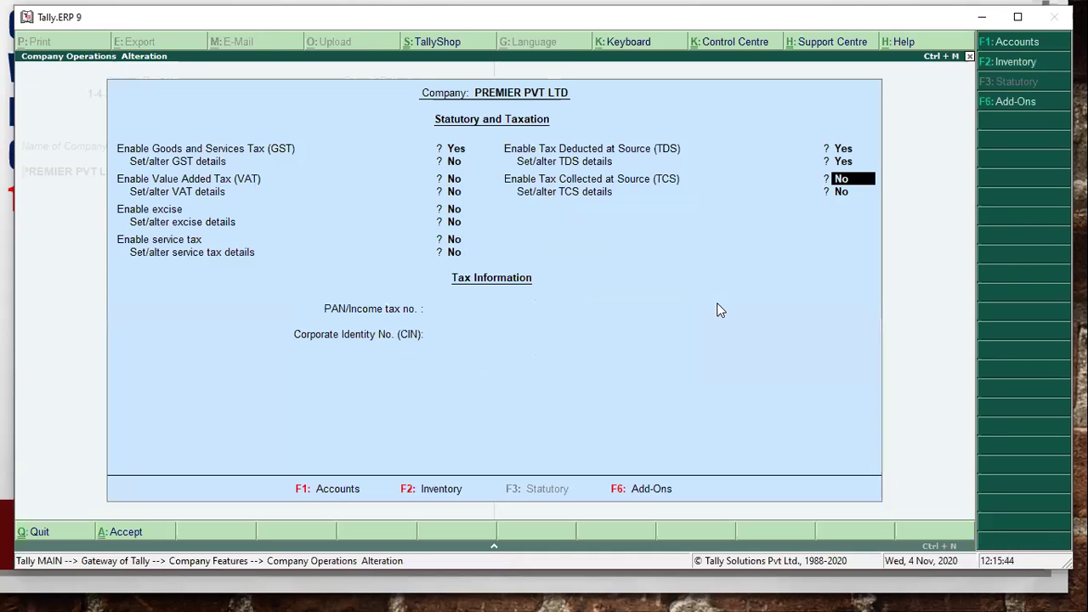
{"action": "key", "text": "Return"}
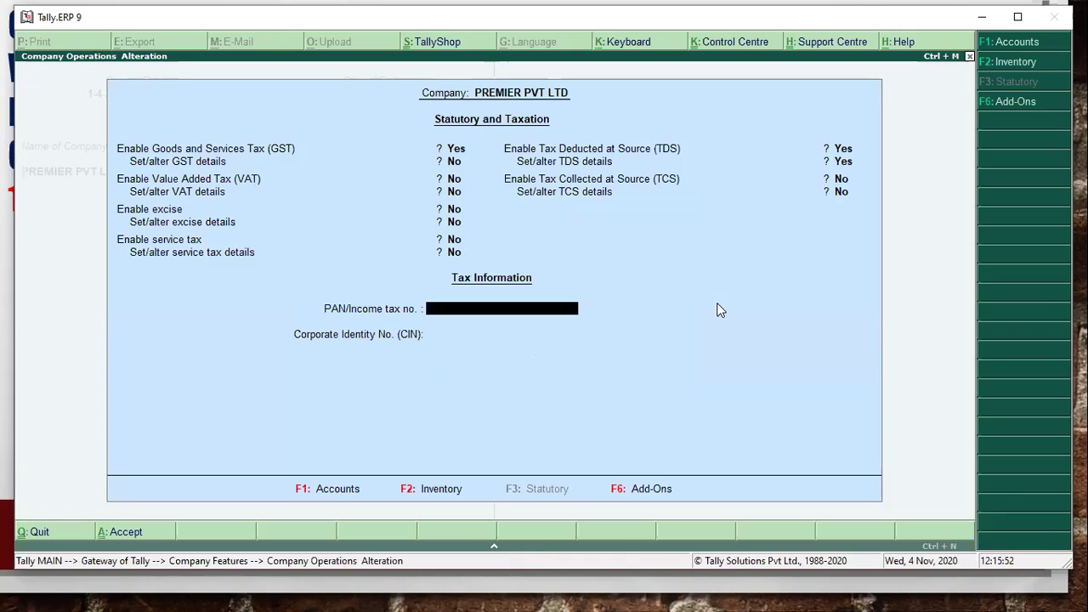
{"action": "key", "text": "Return"}
{"action": "key", "text": "Return"}
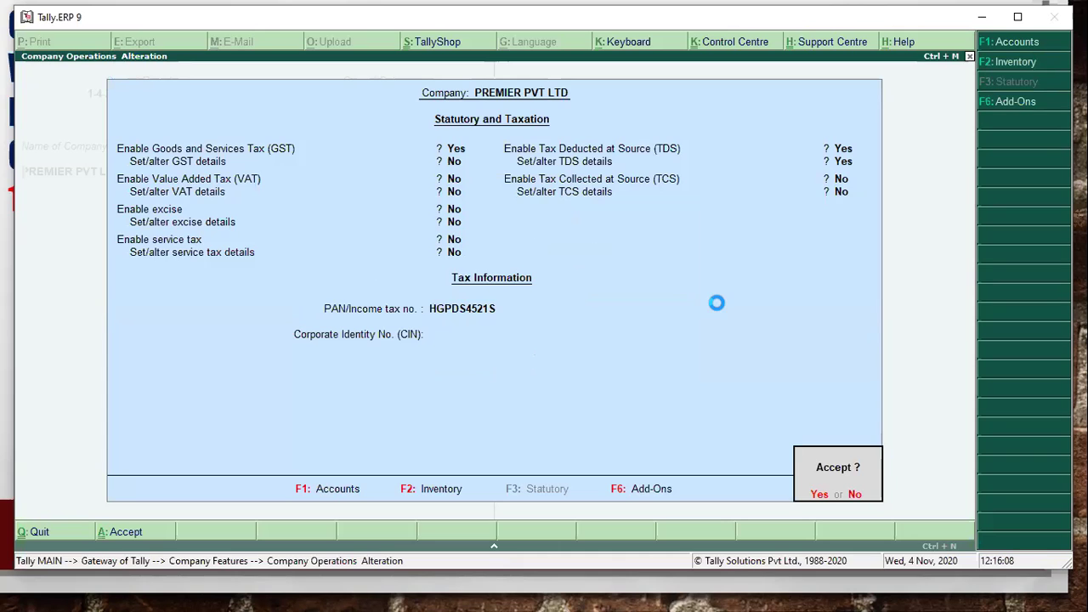
{"action": "key", "text": "Return"}
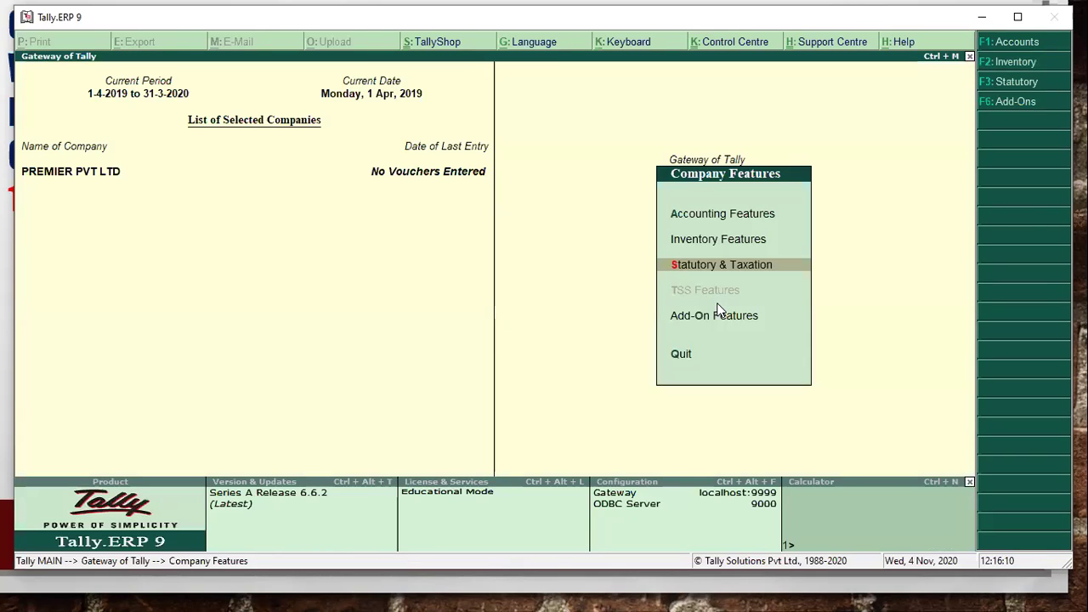
- Return to the Gateway of Tally and open Accounting Vouchers
{"action": "key", "text": "Escape"}
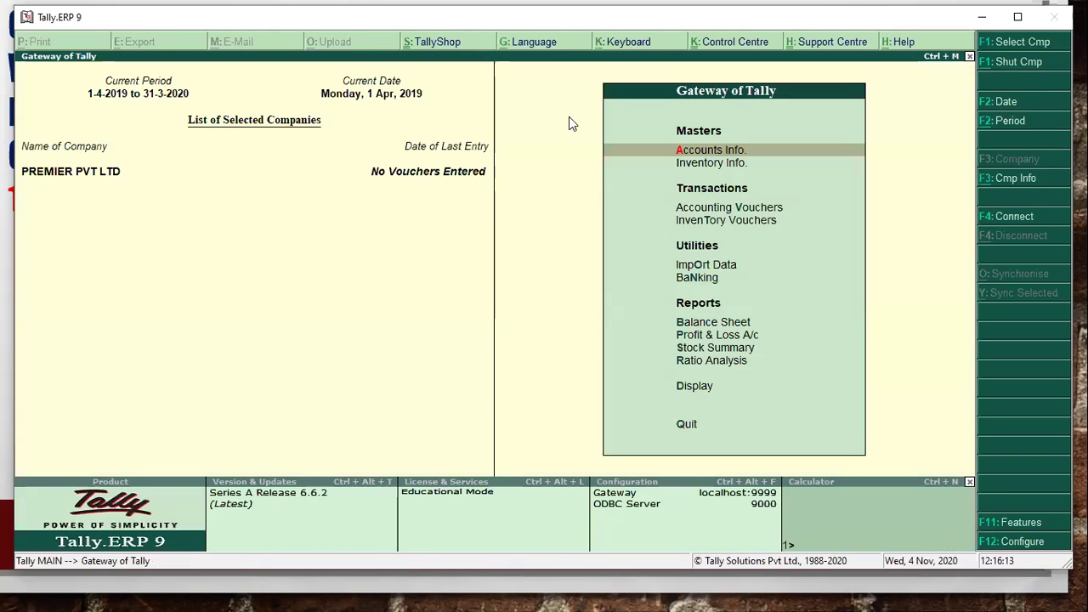
{"action": "key", "text": "Down"}
{"action": "key", "text": "Down"}
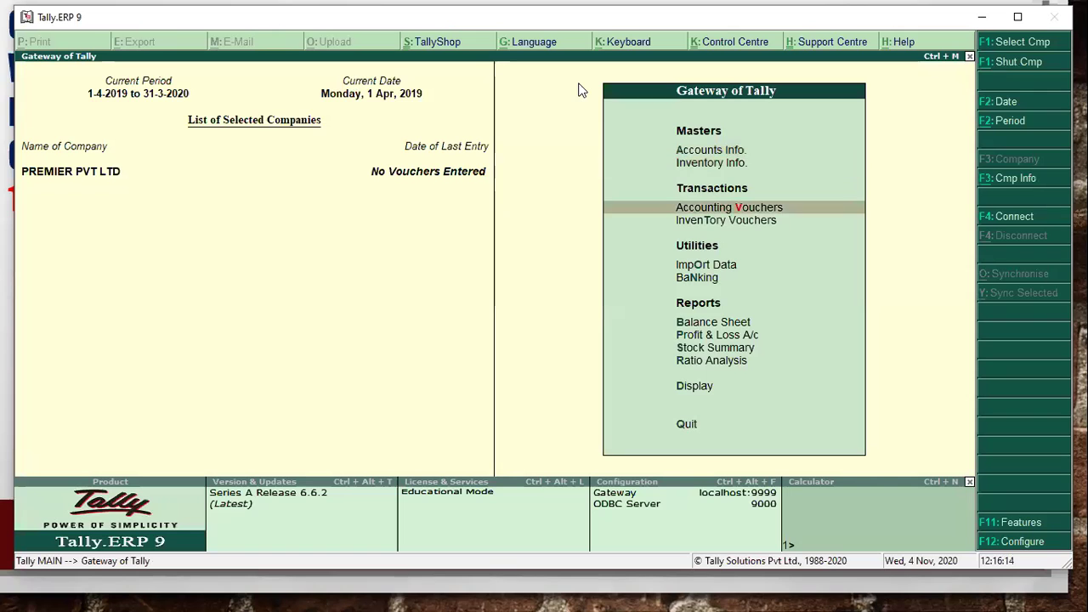
{"action": "key", "text": "alt+Tab"}
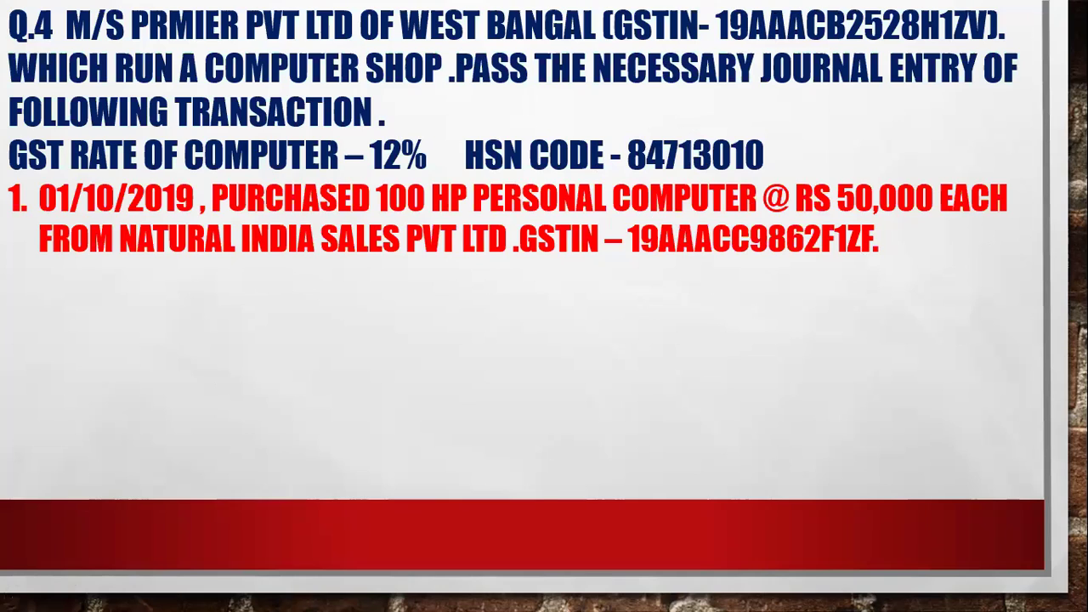
{"action": "key", "text": "alt+Tab"}
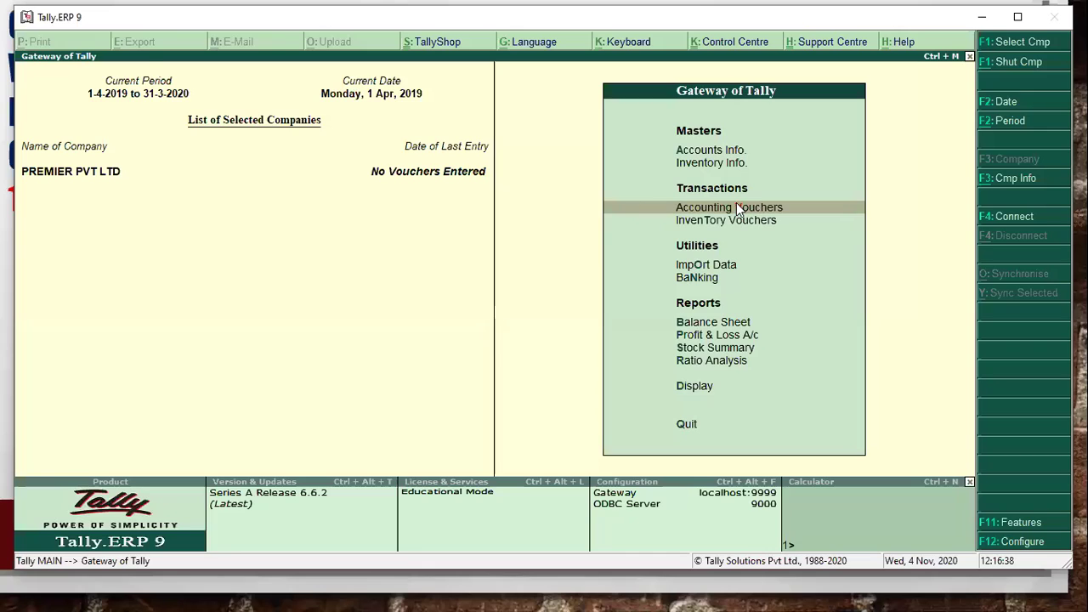
{"action": "key", "text": "Return"}
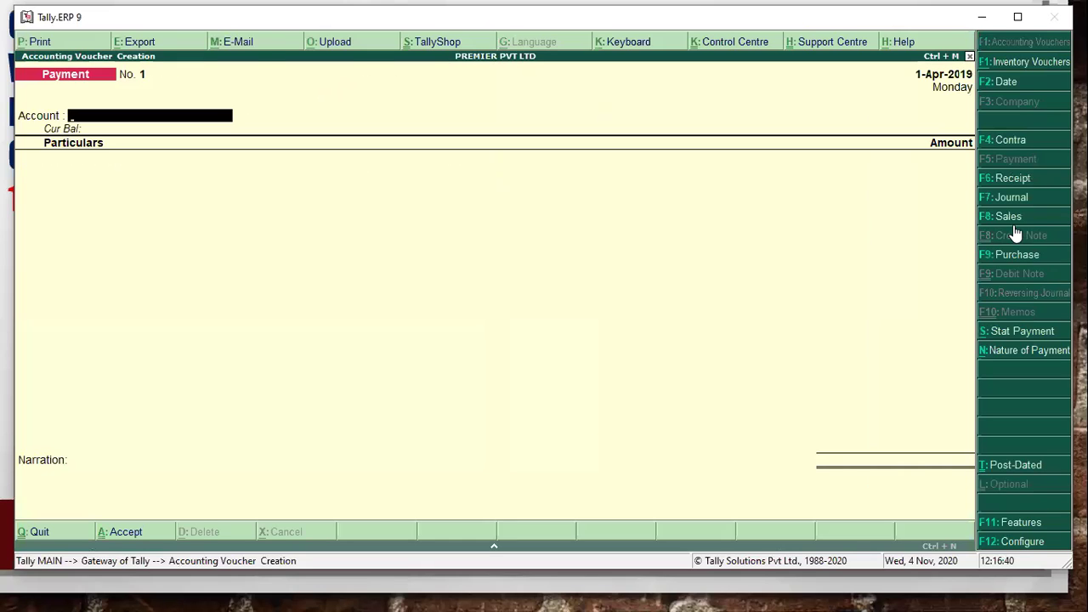
- Switch to a Purchase voucher with supplier invoice INV/001, dated 1-Oct-2019
{"action": "left_click", "coordinate": [1017, 254]}
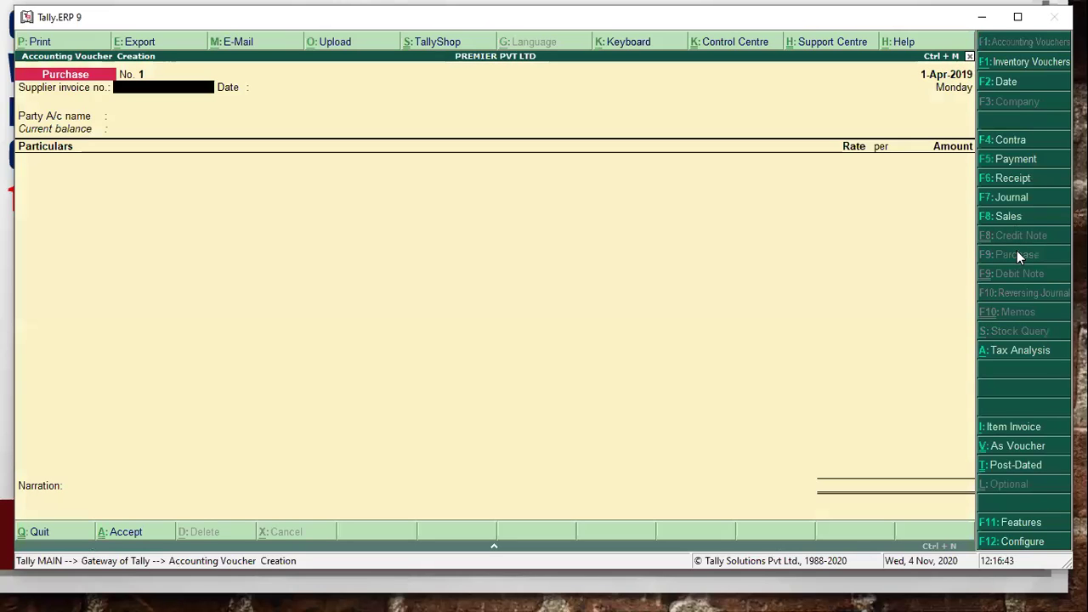
{"action": "type", "text": "INV"}
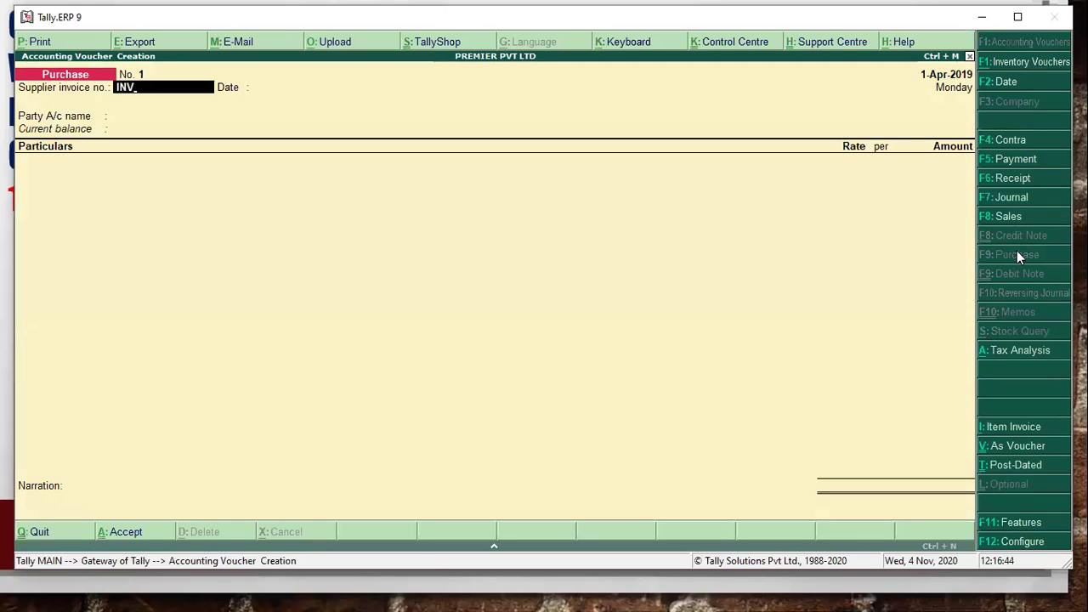
{"action": "type", "text": "/001"}
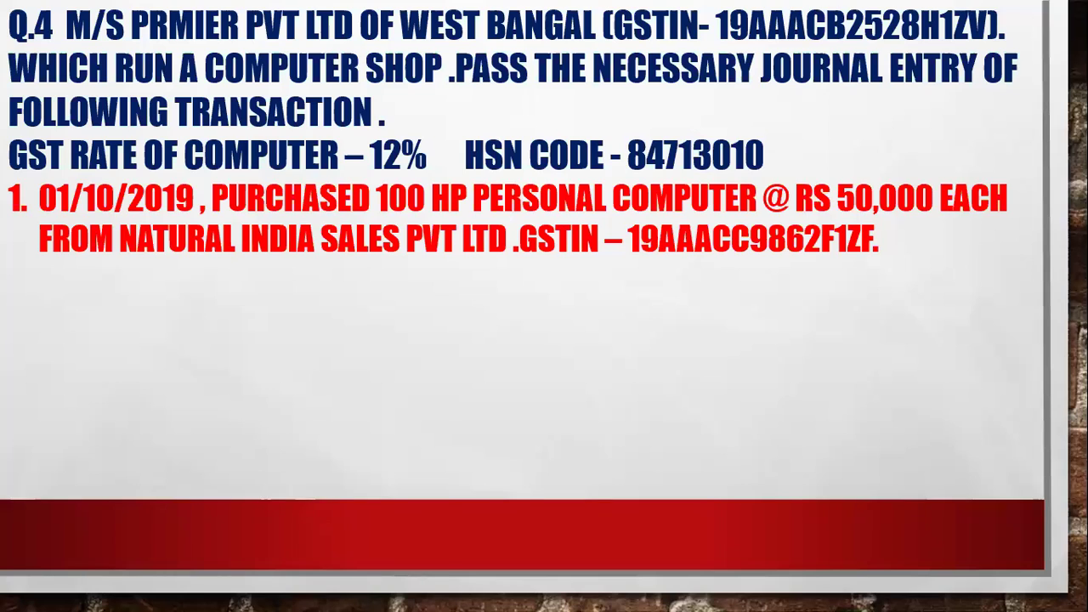
{"action": "key", "text": "alt+Tab"}
{"action": "type", "text": "1-10"}
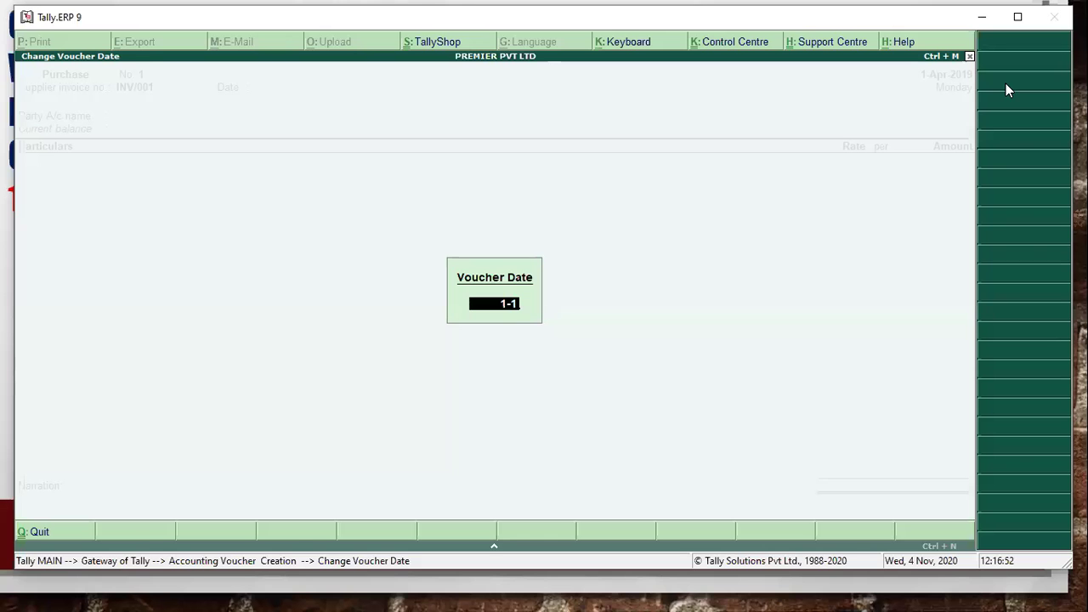
{"action": "key", "text": "Return"}
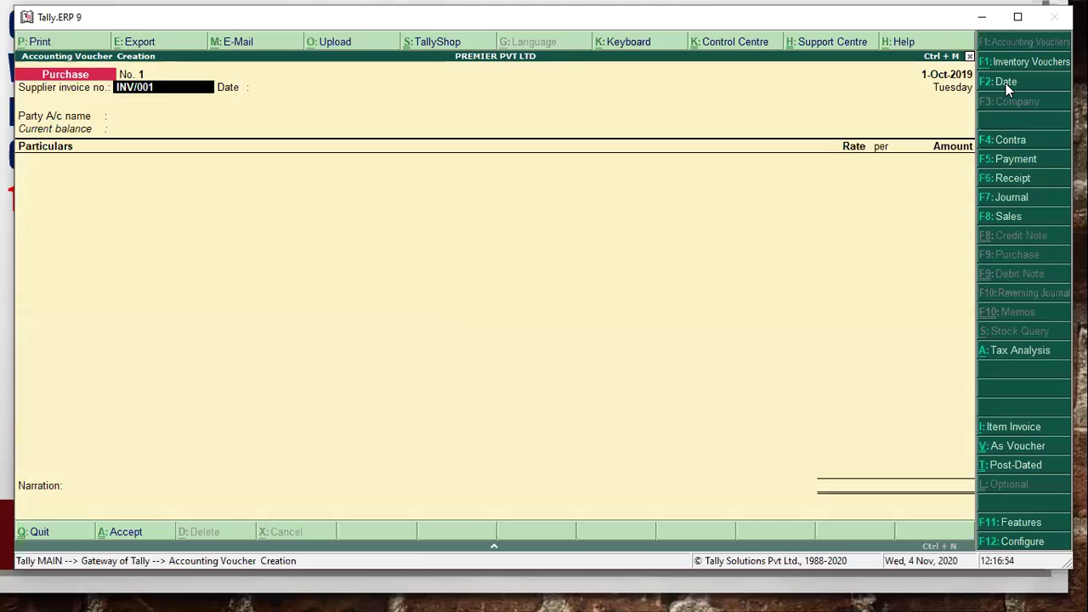
{"action": "key", "text": "alt+Tab"}
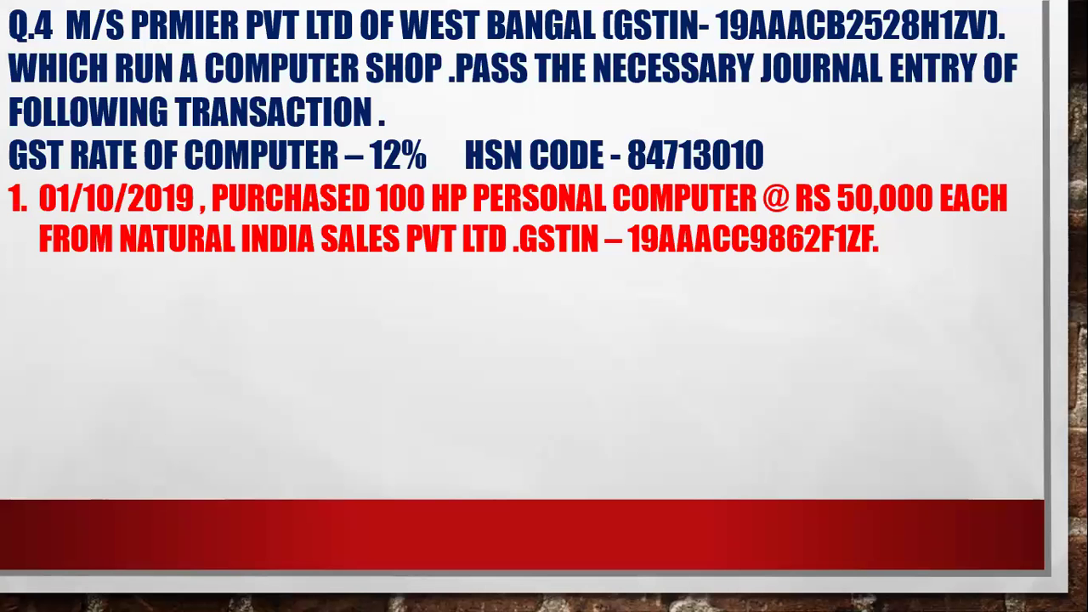
{"action": "key", "text": "alt+Tab"}
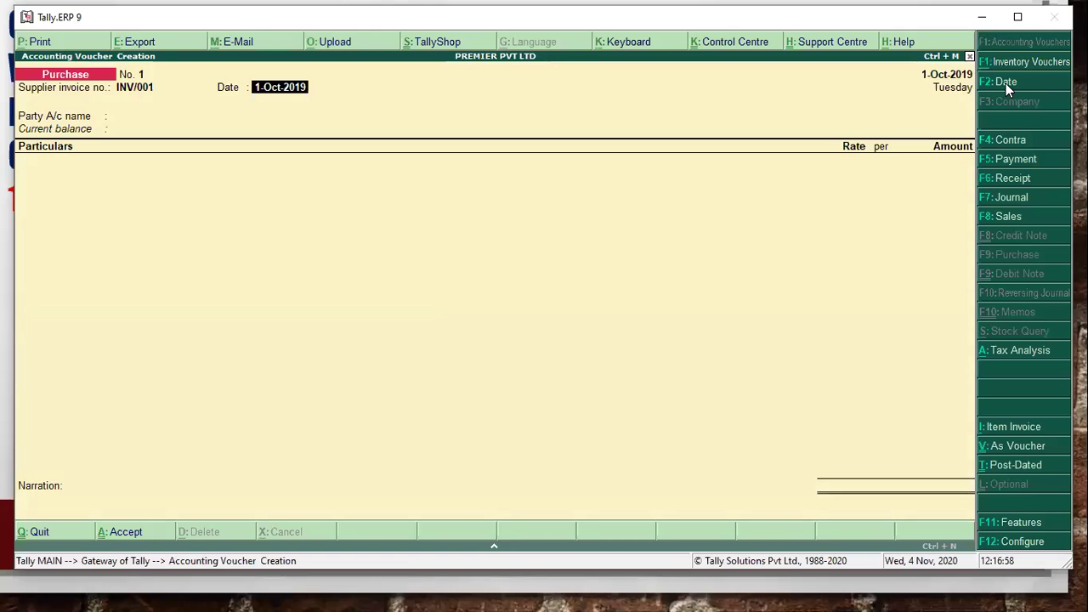
{"action": "key", "text": "Return"}
{"action": "key", "text": "alt+Tab"}
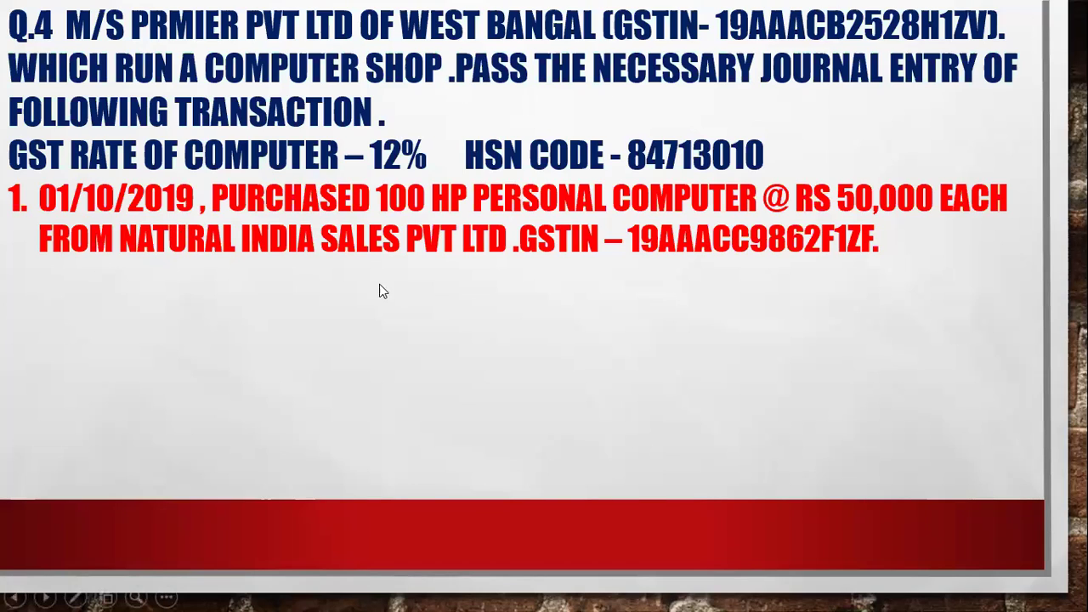
- Create a new ledger named NATURAL INDIA SALES PVT LTD under Sundry Creditors
{"action": "key", "text": "alt+Tab"}
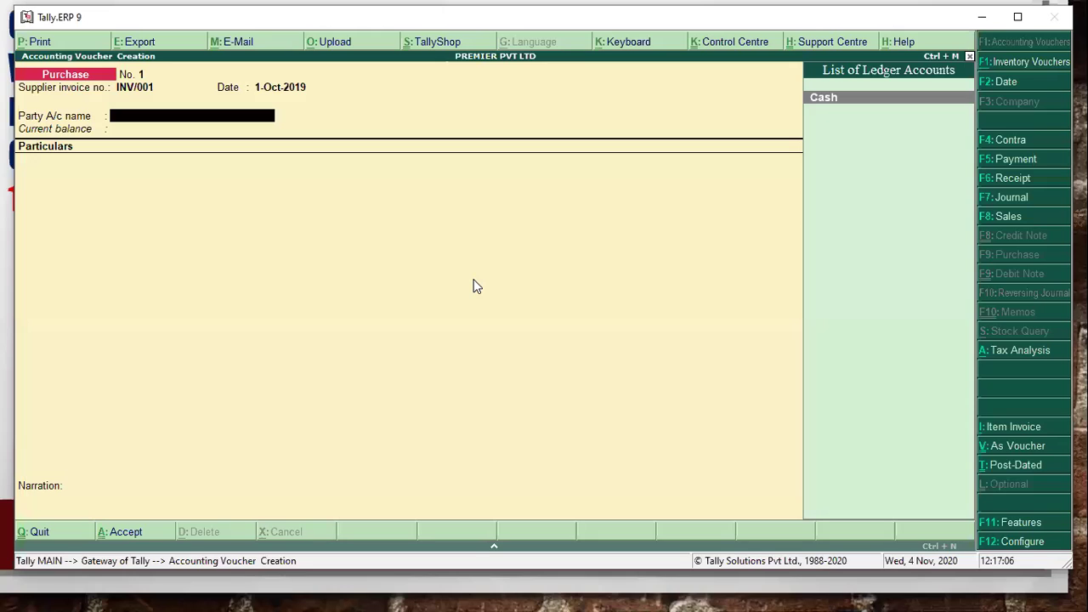
{"action": "key", "text": "alt+c"}
{"action": "type", "text": "NATURA"}
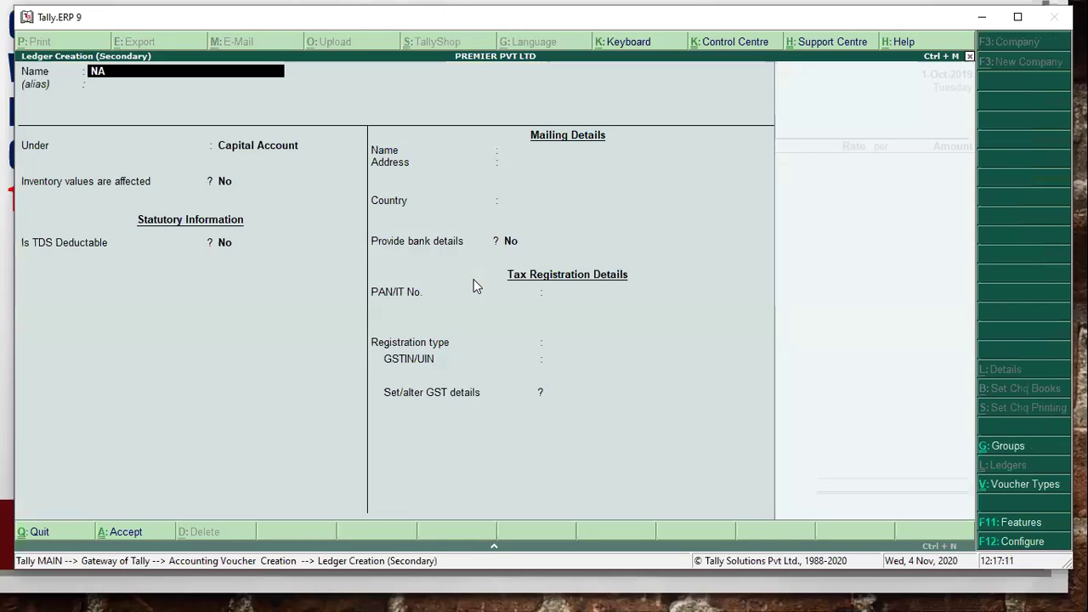
{"action": "type", "text": "L INDIA"}
{"action": "key", "text": "BackSpace"}
{"action": "type", "text": "A SALES"}
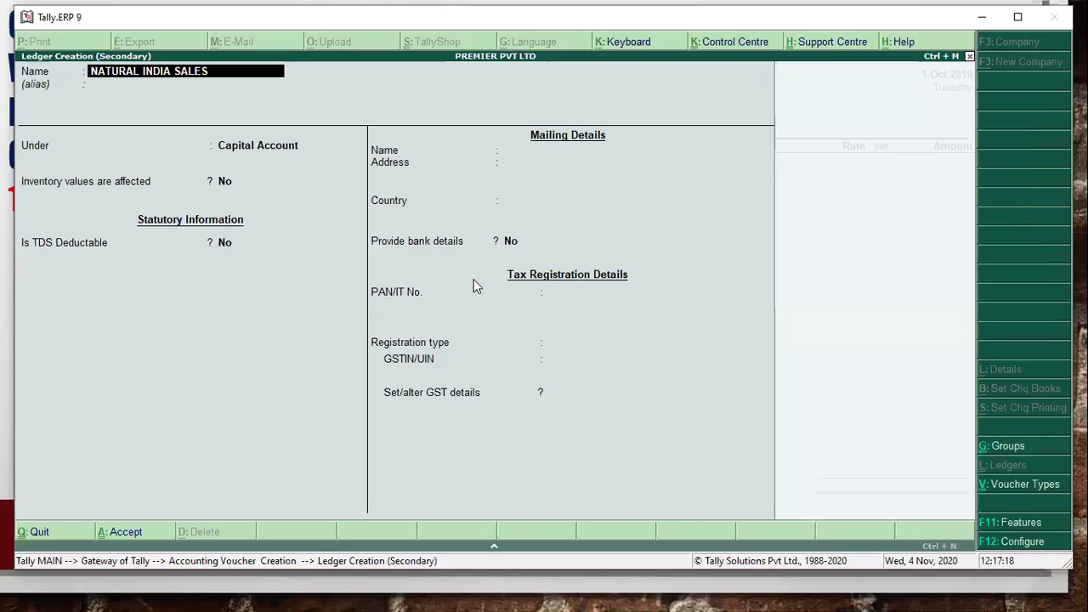
{"action": "type", "text": " PVT LTD"}
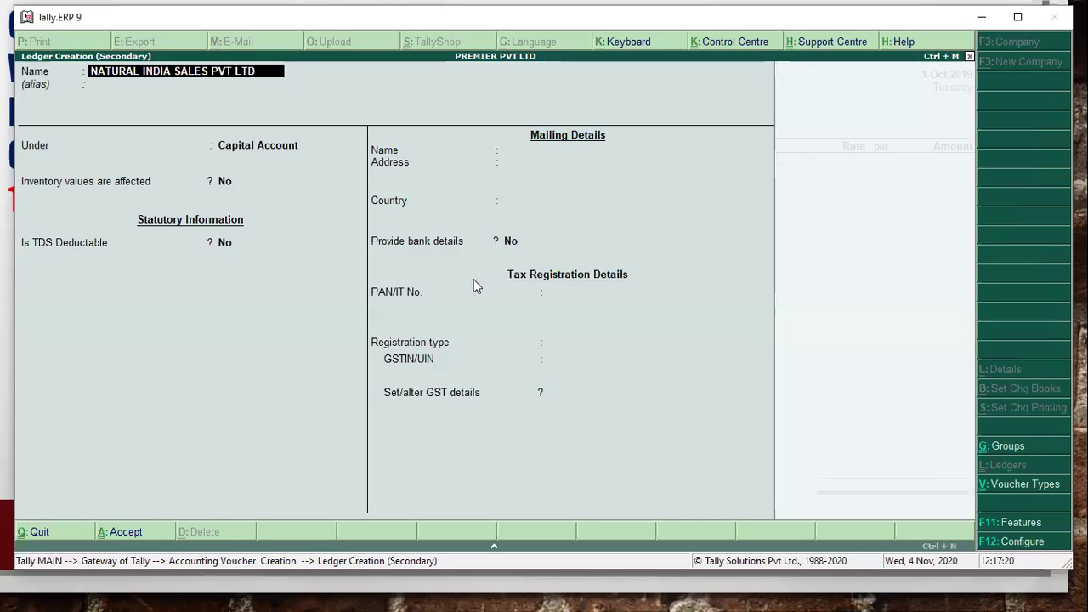
{"action": "key", "text": "Return"}
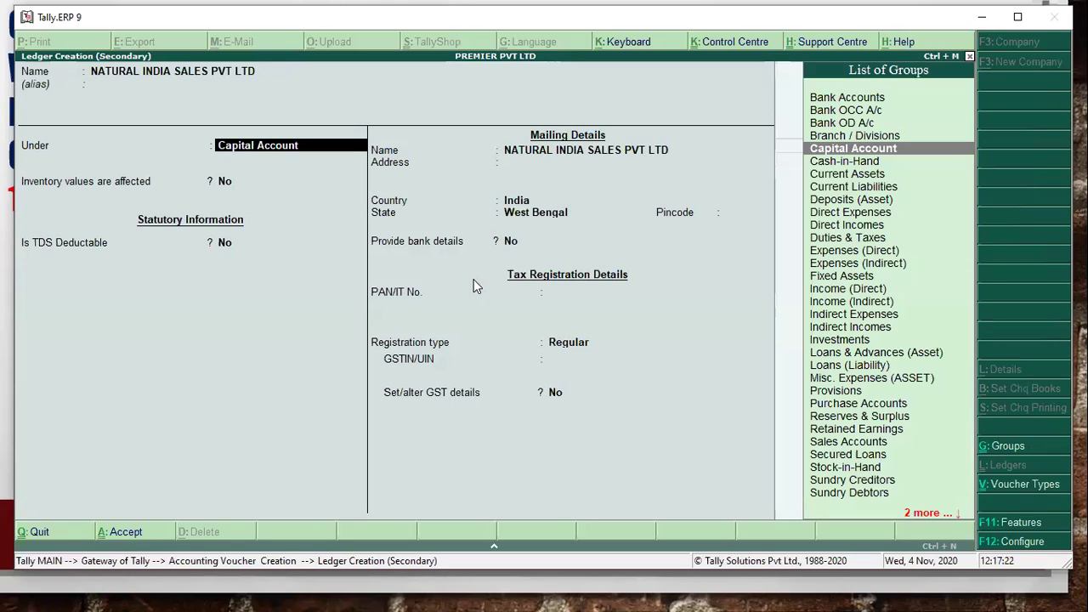
{"action": "type", "text": "cre"}
{"action": "key", "text": "Return"}
{"action": "key", "text": "Return"}
{"action": "key", "text": "Return"}
{"action": "key", "text": "Return"}
{"action": "key", "text": "Return"}
{"action": "key", "text": "Return"}
{"action": "key", "text": "Return"}
{"action": "key", "text": "Return"}
{"action": "key", "text": "Return"}
{"action": "key", "text": "Return"}
{"action": "key", "text": "Return"}
{"action": "key", "text": "Return"}
{"action": "key", "text": "Return"}
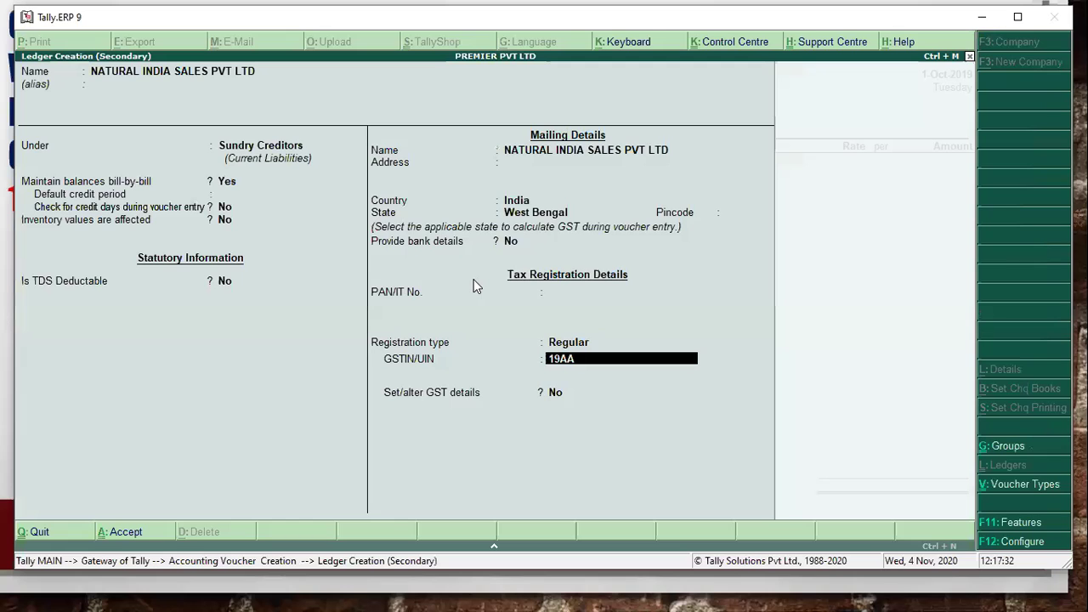
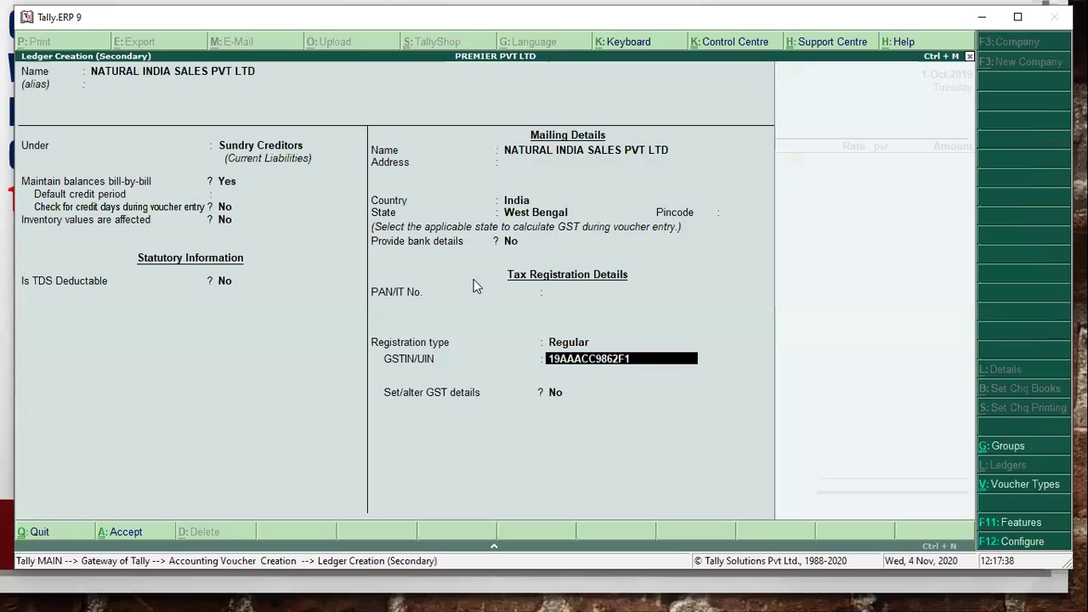
- Enter the supplier's GSTIN and save the new ledger
{"action": "key", "text": "Return"}
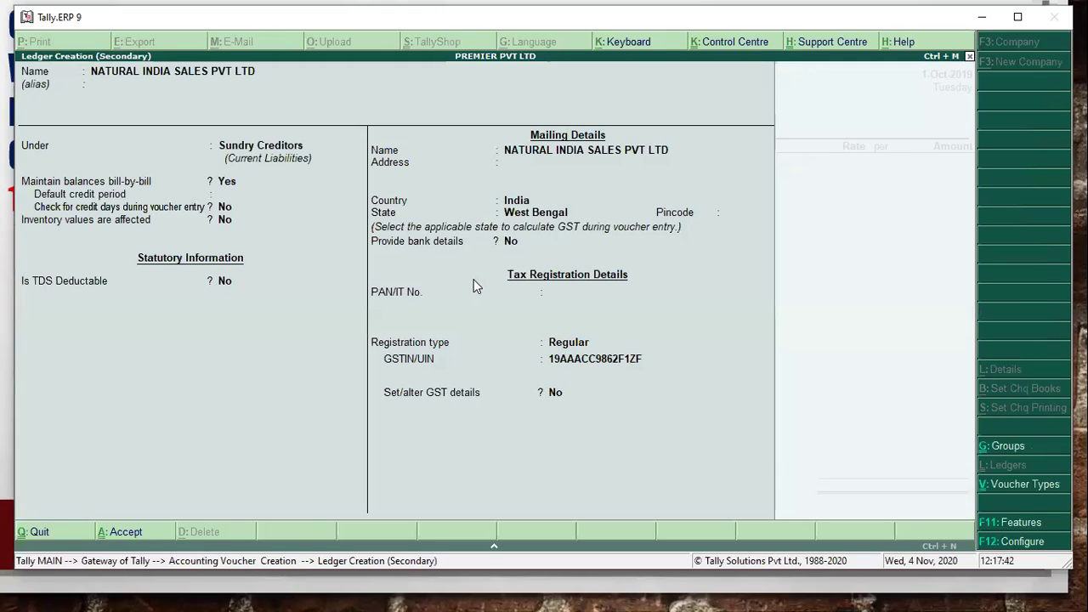
{"action": "key", "text": "Return"}
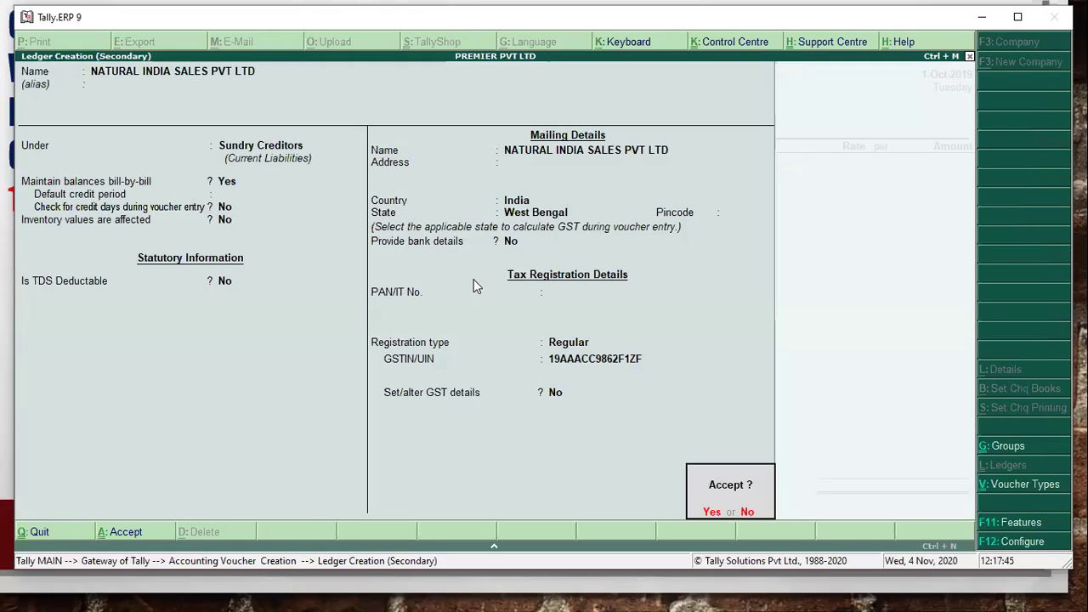
{"action": "key", "text": "Return"}
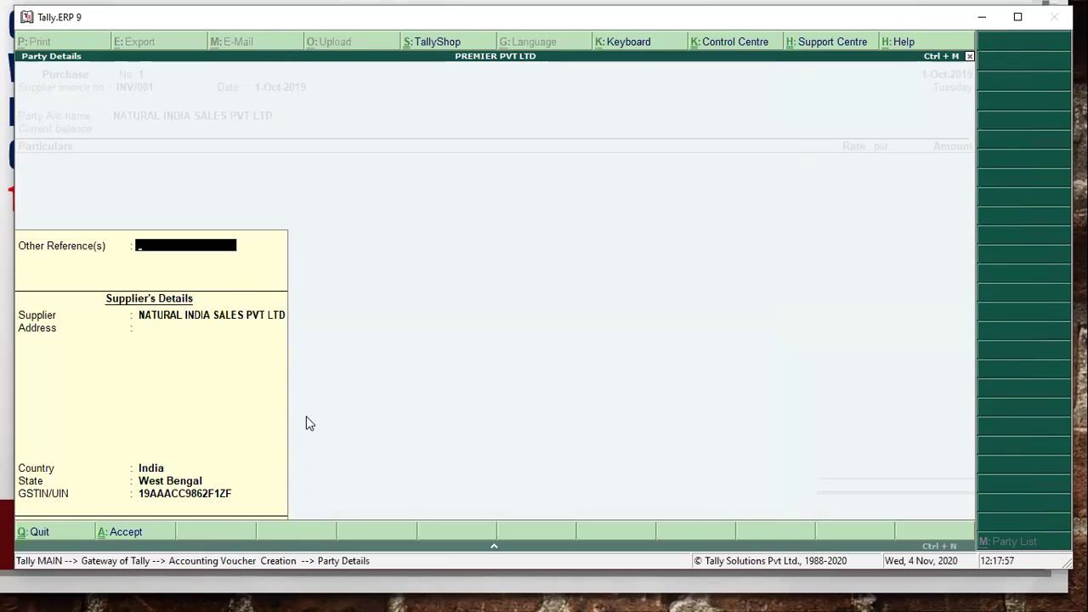
- Switch the purchase voucher to Item Invoice mode and reopen the supplier's Party Details
{"action": "key", "text": "Return"}
{"action": "key", "text": "ctrl+a"}
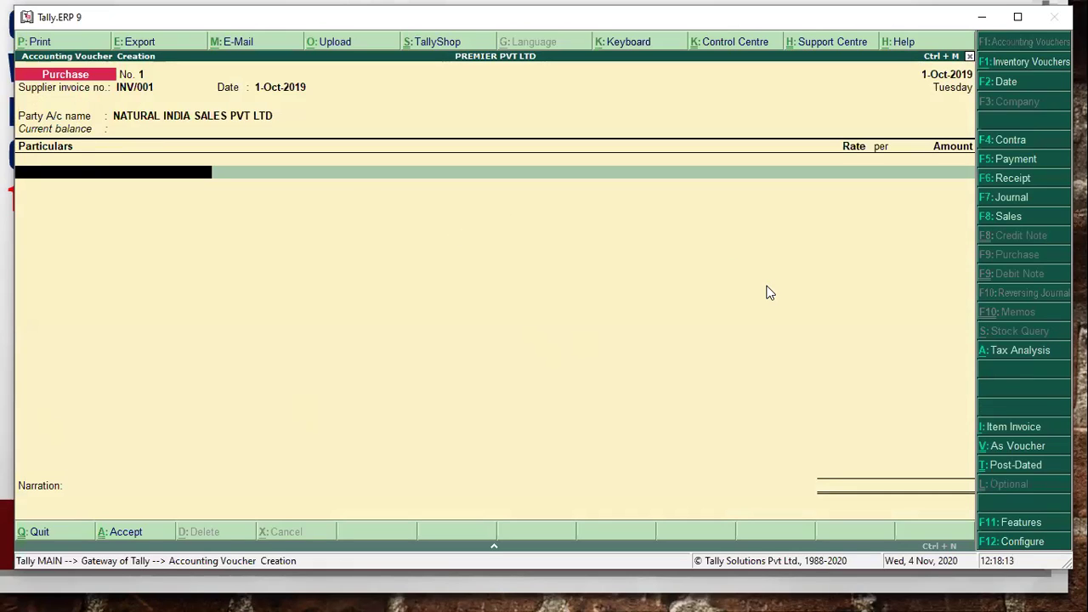
{"action": "key", "text": "alt+i"}
{"action": "key", "text": "Return"}
{"action": "key", "text": "Return"}
{"action": "key", "text": "Return"}
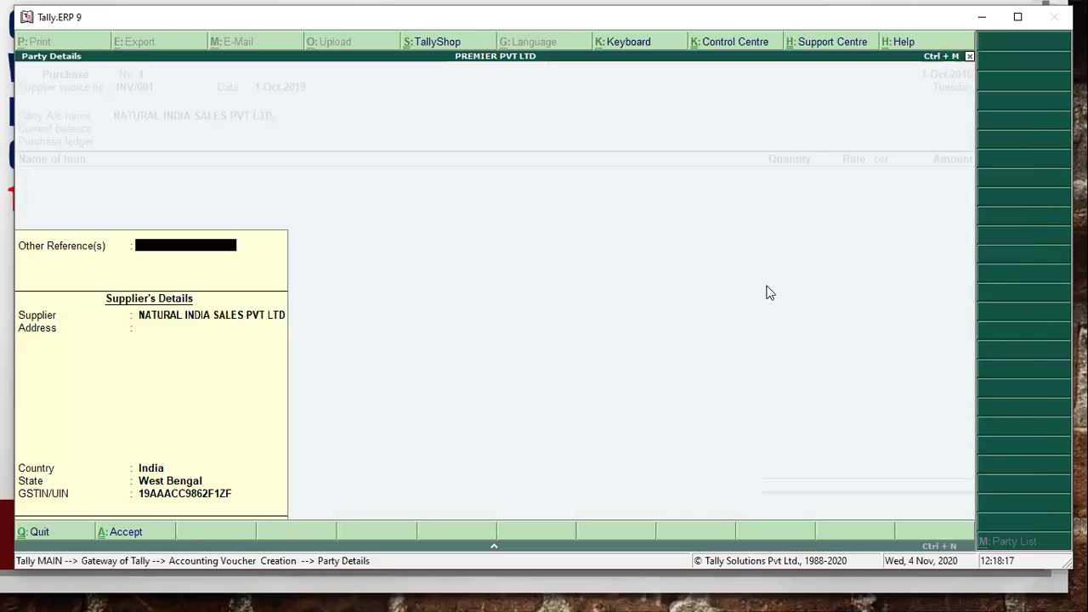
{"action": "key", "text": "Return"}
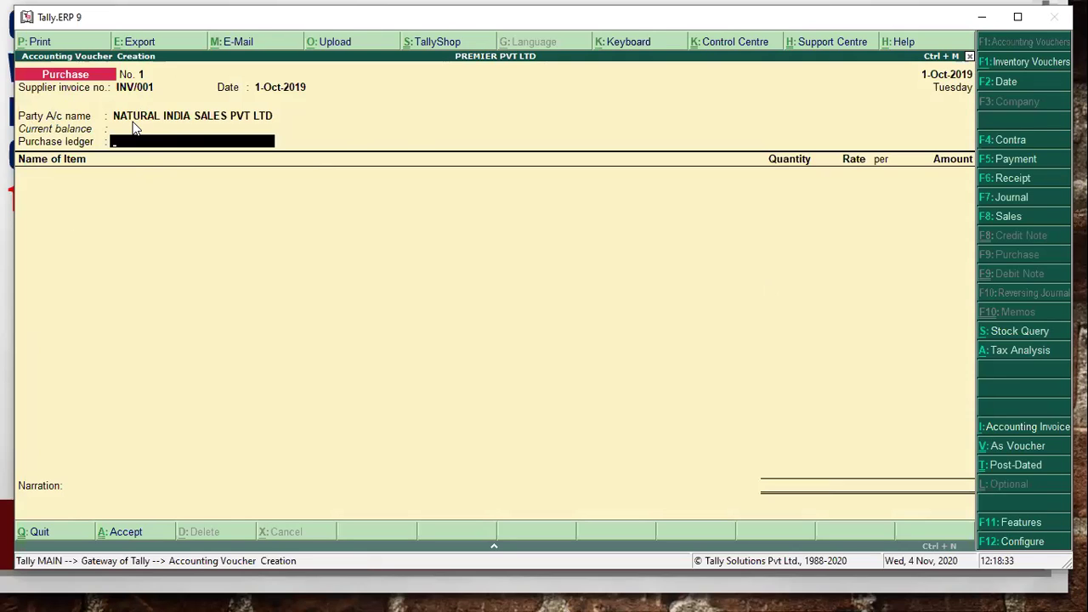
- Create a PURCHASE A/C ledger under Purchase Accounts with inventory values affected set to Yes
{"action": "key", "text": "alt+c"}
{"action": "type", "text": "PURCHASE"}
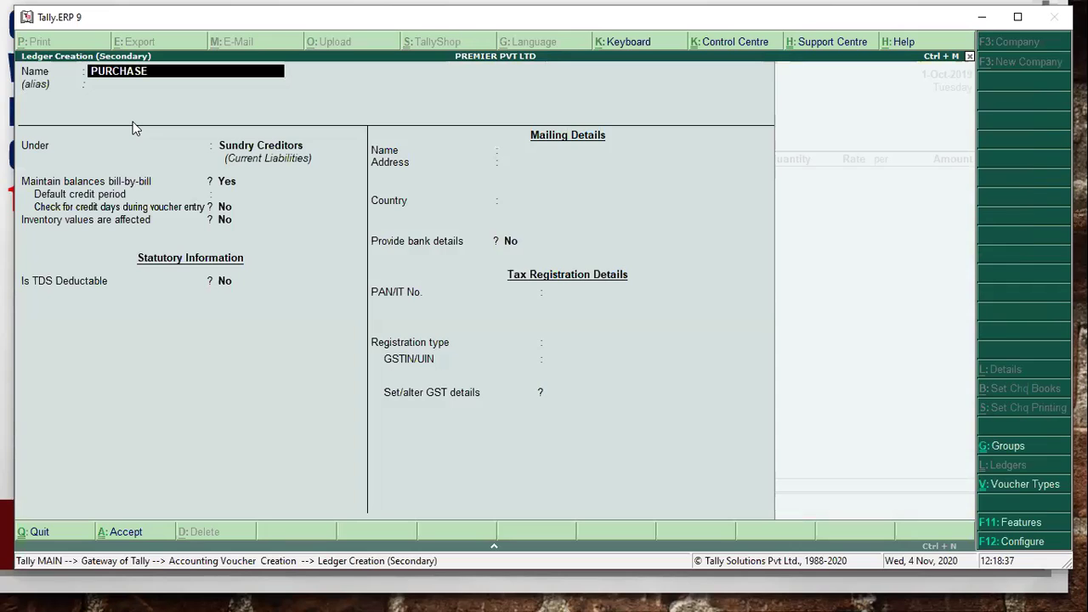
{"action": "type", "text": " A/C"}
{"action": "key", "text": "Return"}
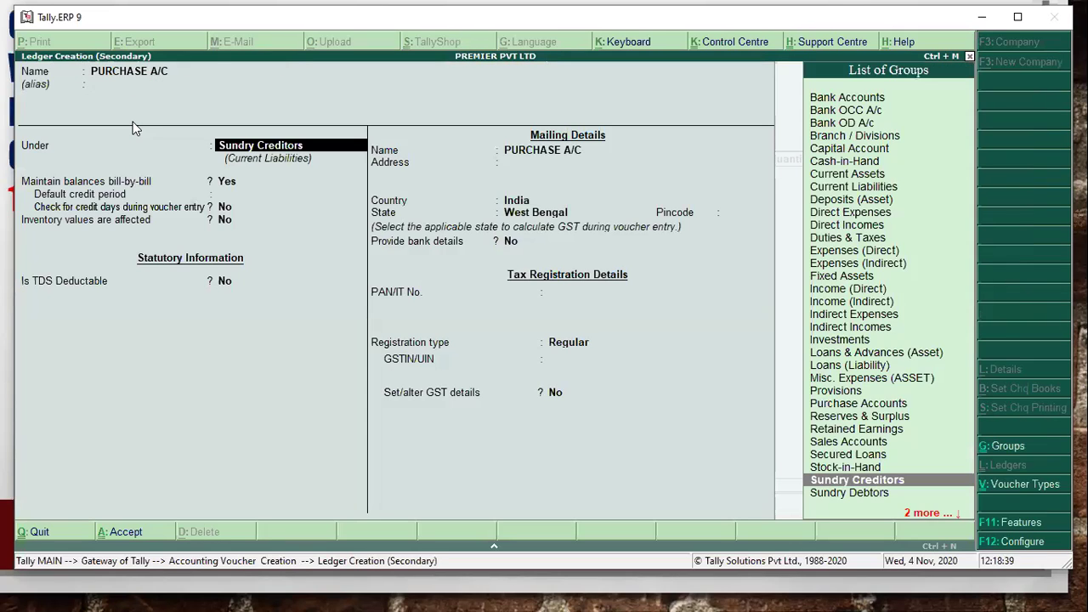
{"action": "type", "text": "PUR"}
{"action": "key", "text": "Return"}
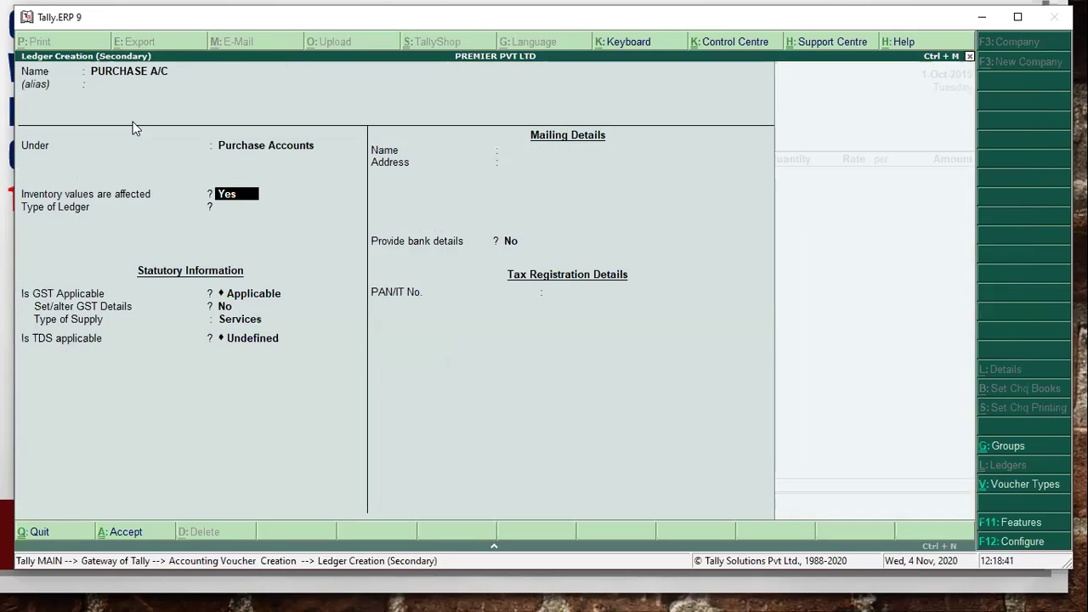
{"action": "key", "text": "Return"}
{"action": "key", "text": "Return"}
{"action": "key", "text": "Return"}
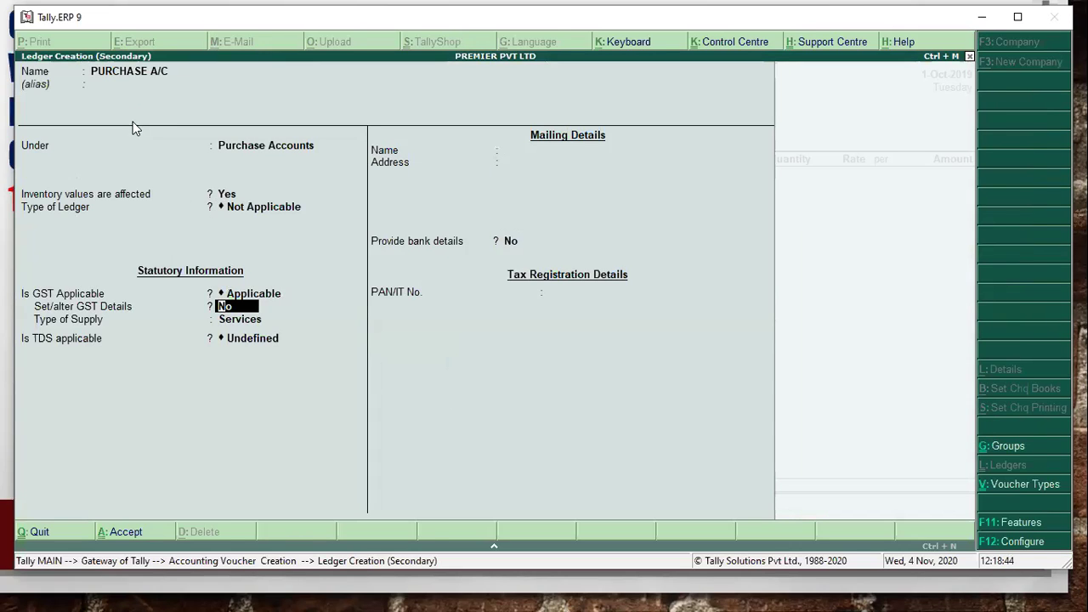
{"action": "key", "text": "ctrl+a"}
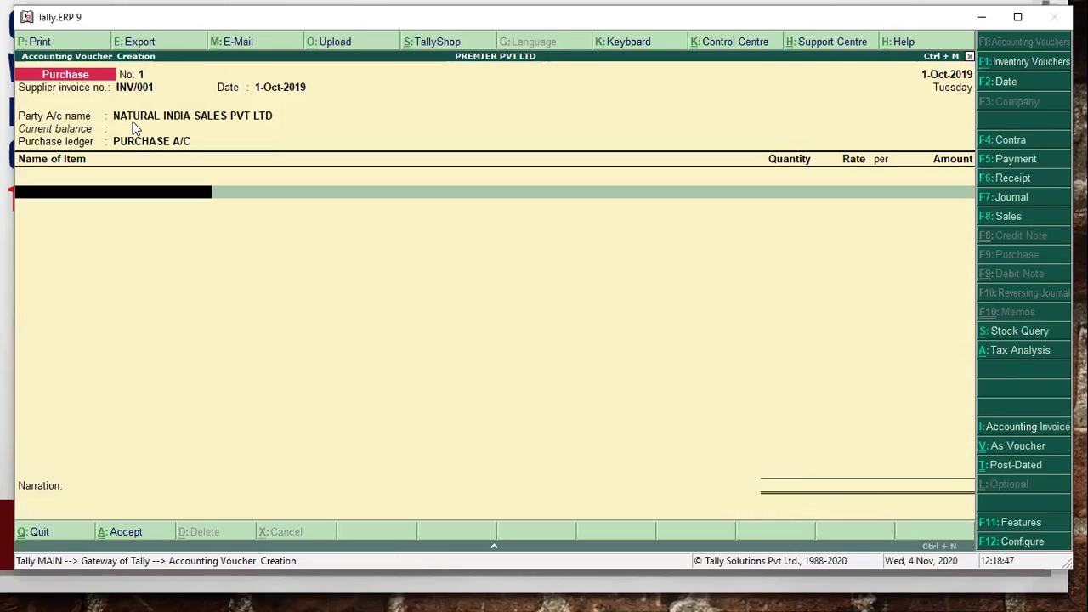
{"action": "key", "text": "alt+Tab"}
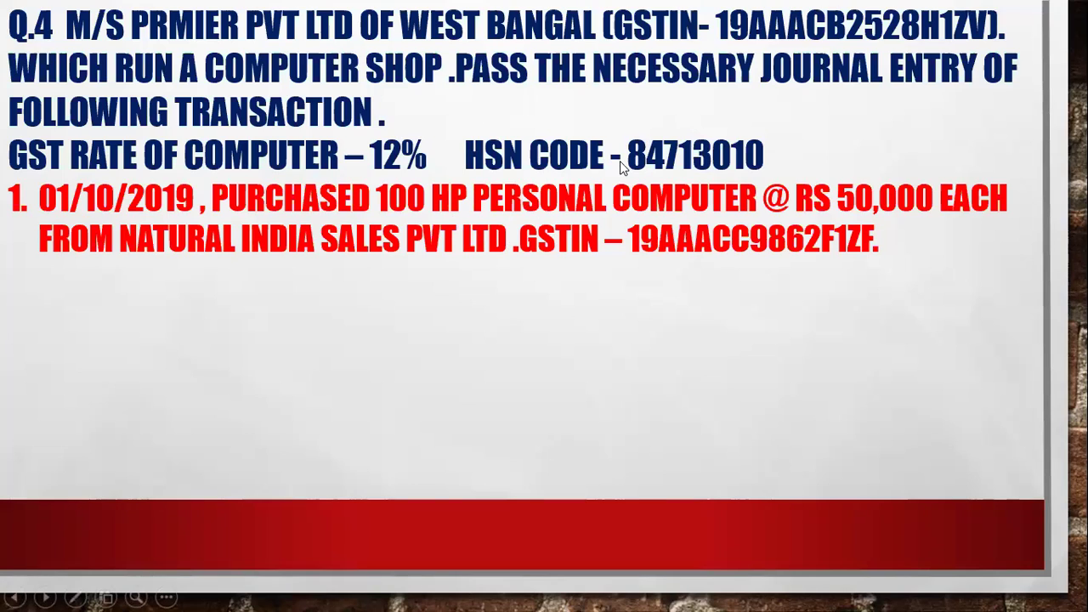
{"action": "key", "text": "alt+Tab"}
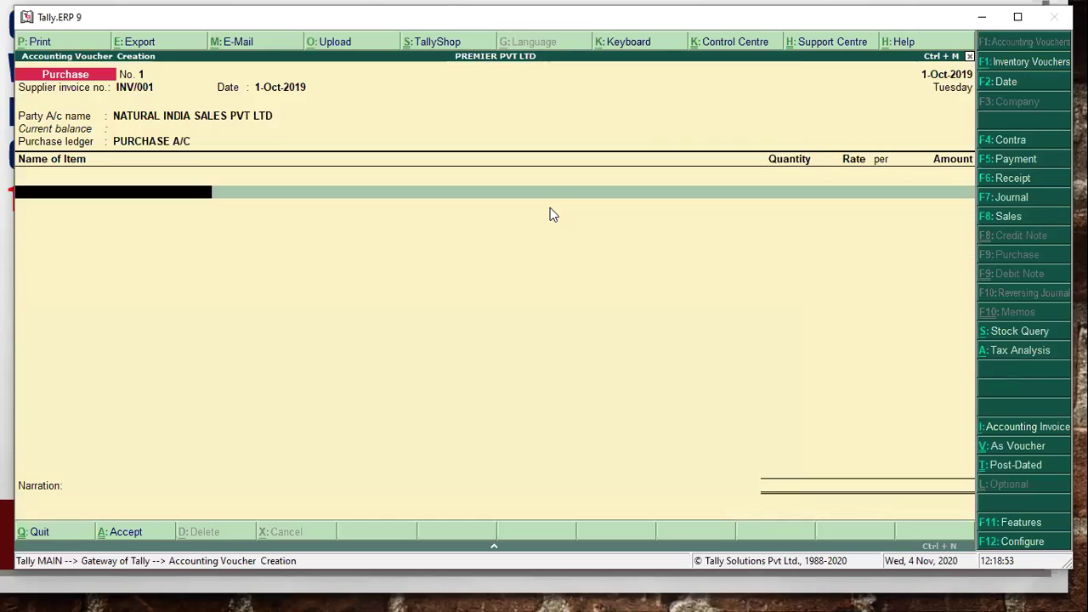
- Start a new stock item named HP PERSONAL COMPUTER
{"action": "key", "text": "alt+c"}
{"action": "type", "text": "H"}
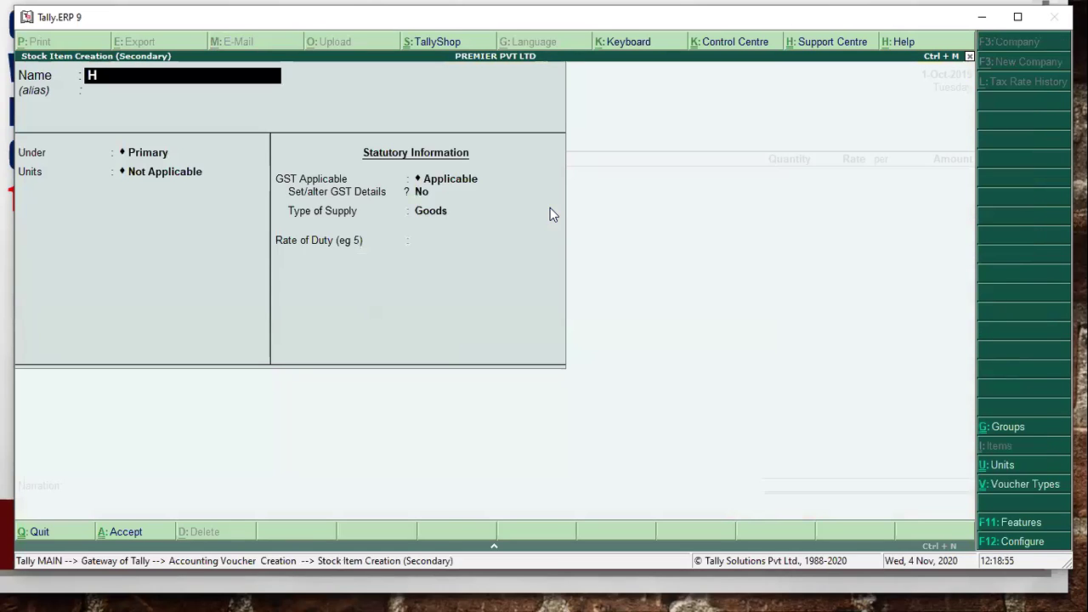
{"action": "type", "text": "P PERSON"}
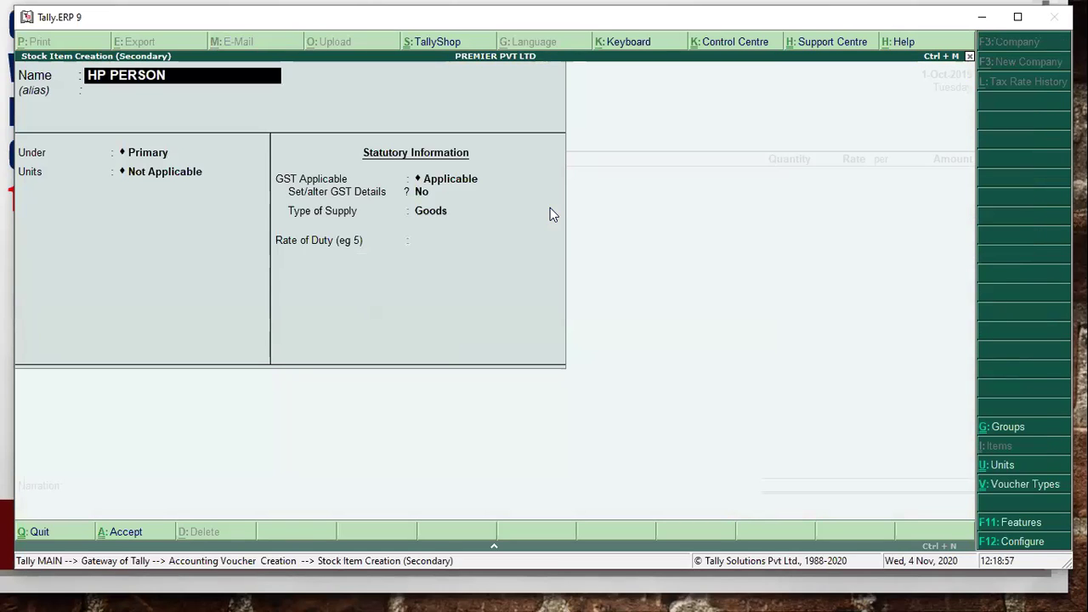
{"action": "type", "text": "AL COMPUTER"}
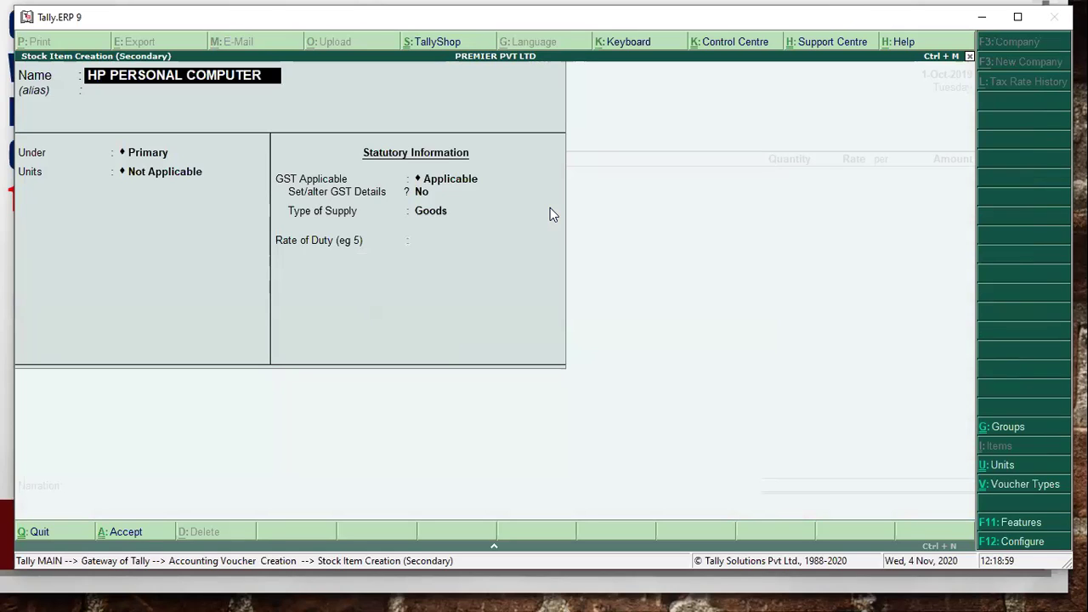
{"action": "key", "text": "Return"}
{"action": "key", "text": "Return"}
{"action": "key", "text": "Return"}
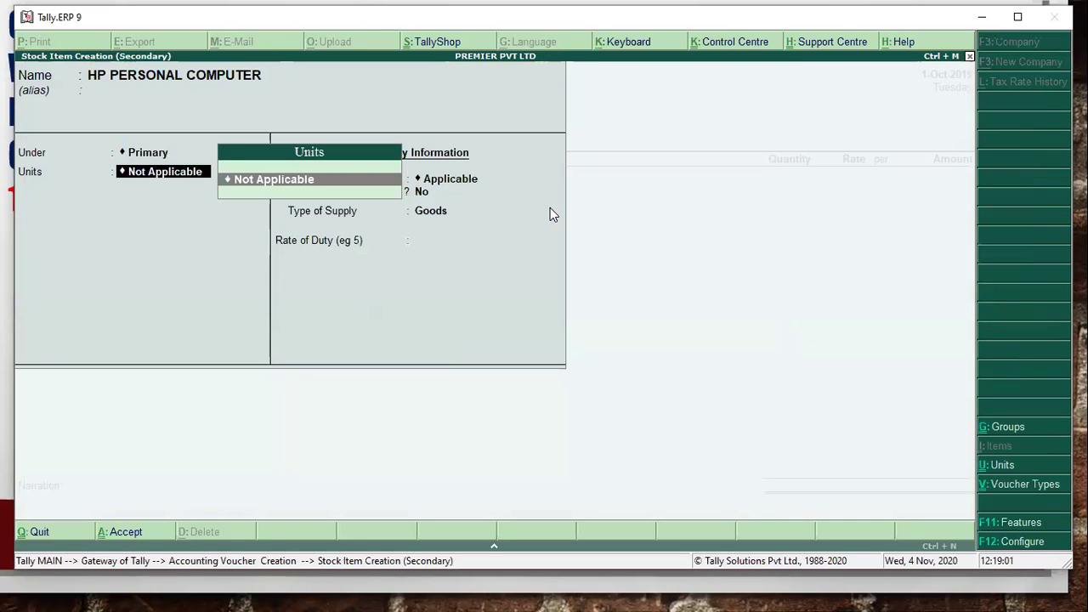
- Create a PCS unit with quantity code PCS-PIECES and assign it to the item
{"action": "key", "text": "alt+c"}
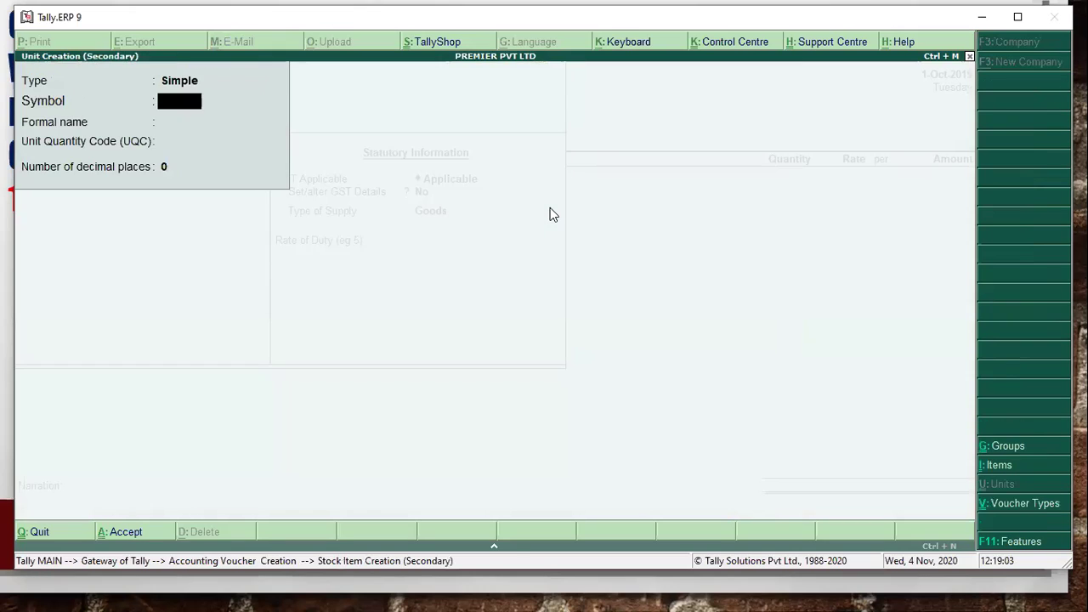
{"action": "type", "text": "PCS"}
{"action": "key", "text": "Return"}
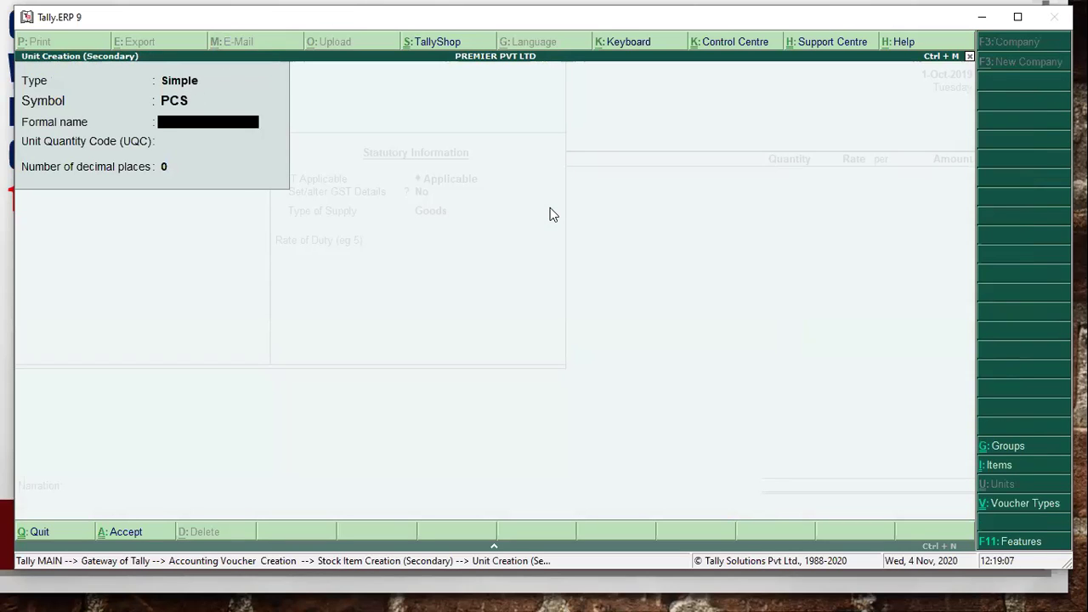
{"action": "key", "text": "Return"}
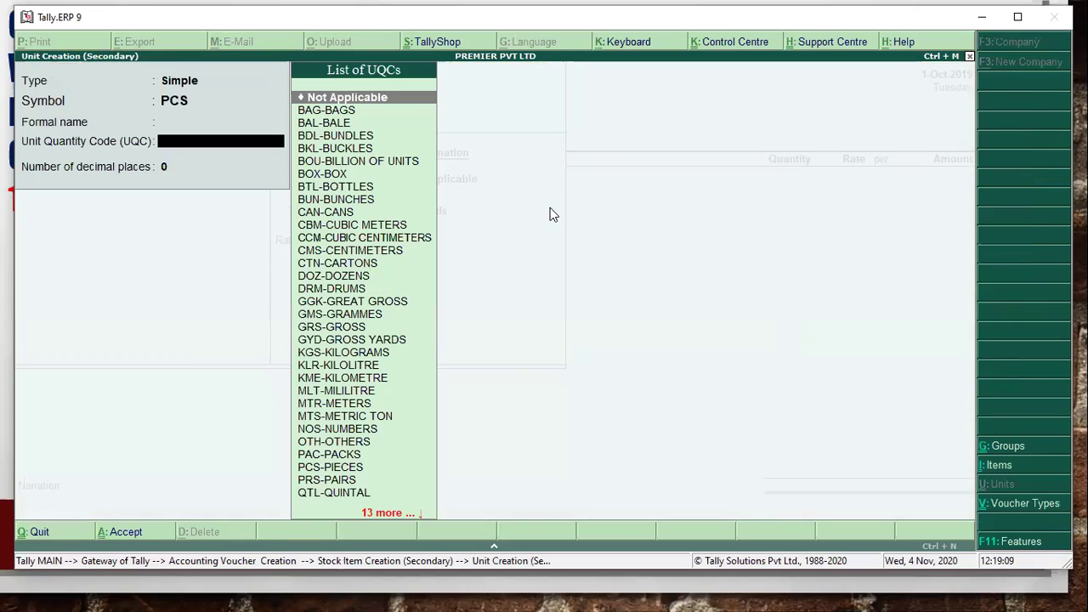
{"action": "type", "text": "P"}
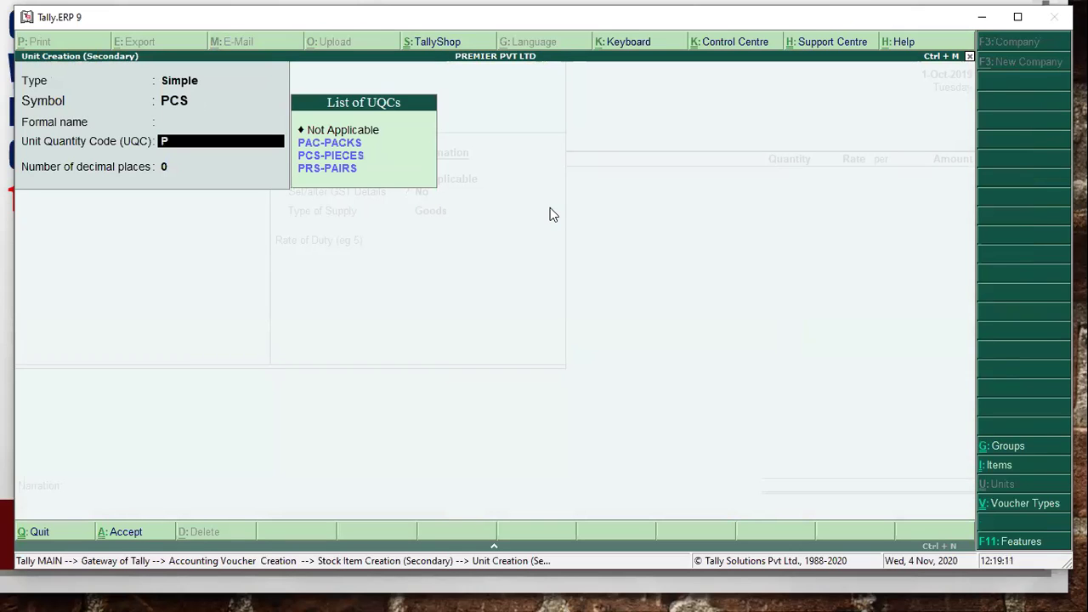
{"action": "key", "text": "Down"}
{"action": "key", "text": "Down"}
{"action": "key", "text": "Return"}
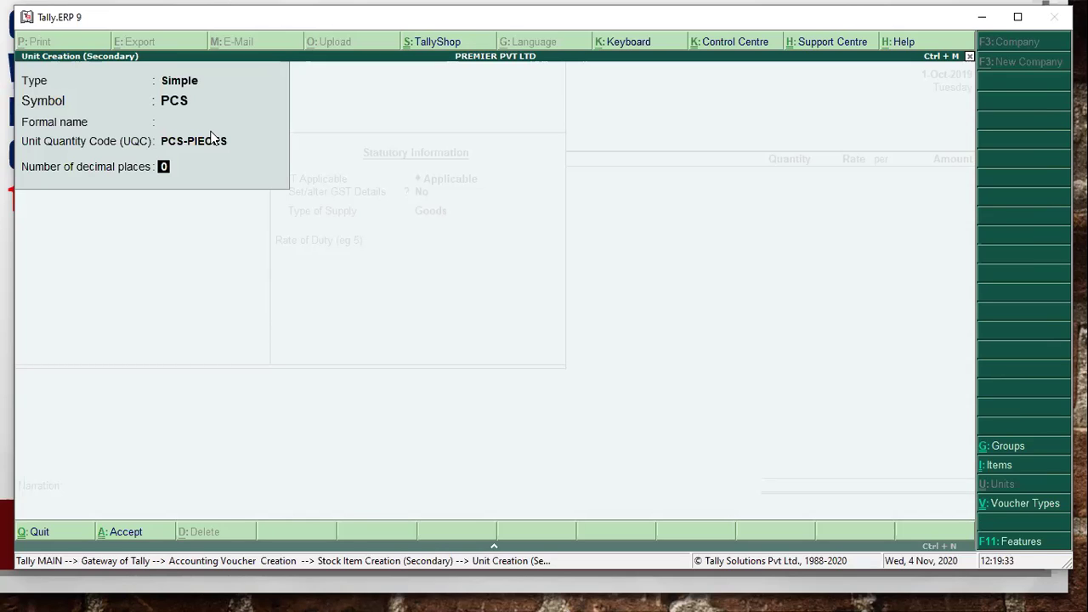
{"action": "key", "text": "ctrl+a"}
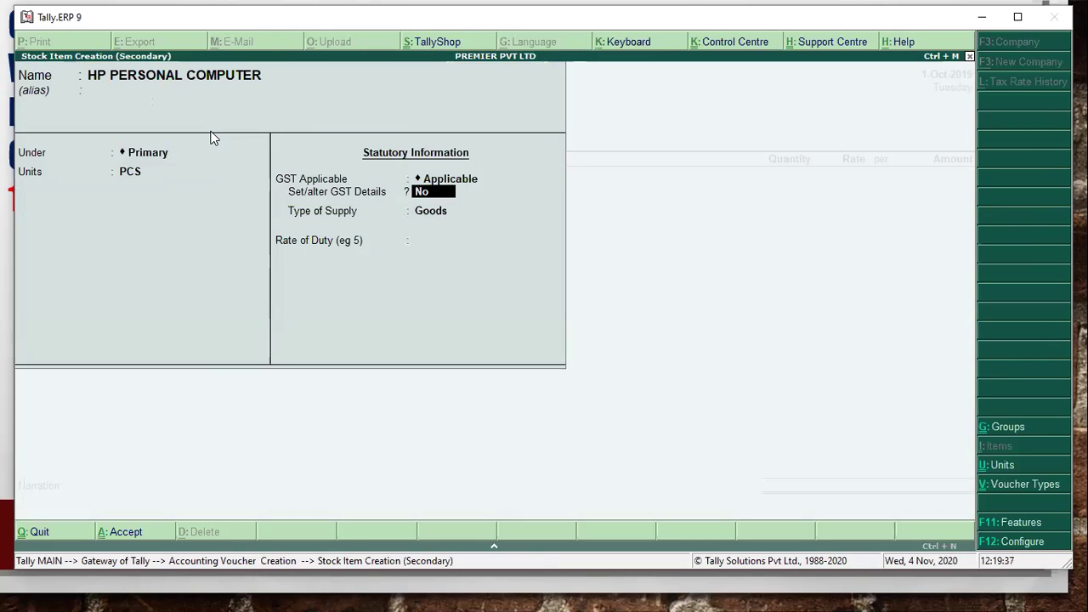
- Enable GST details, keep classification Undefined, and enter the description HP PERSONAL COMPUTER
{"action": "type", "text": "Yes"}
{"action": "key", "text": "Return"}
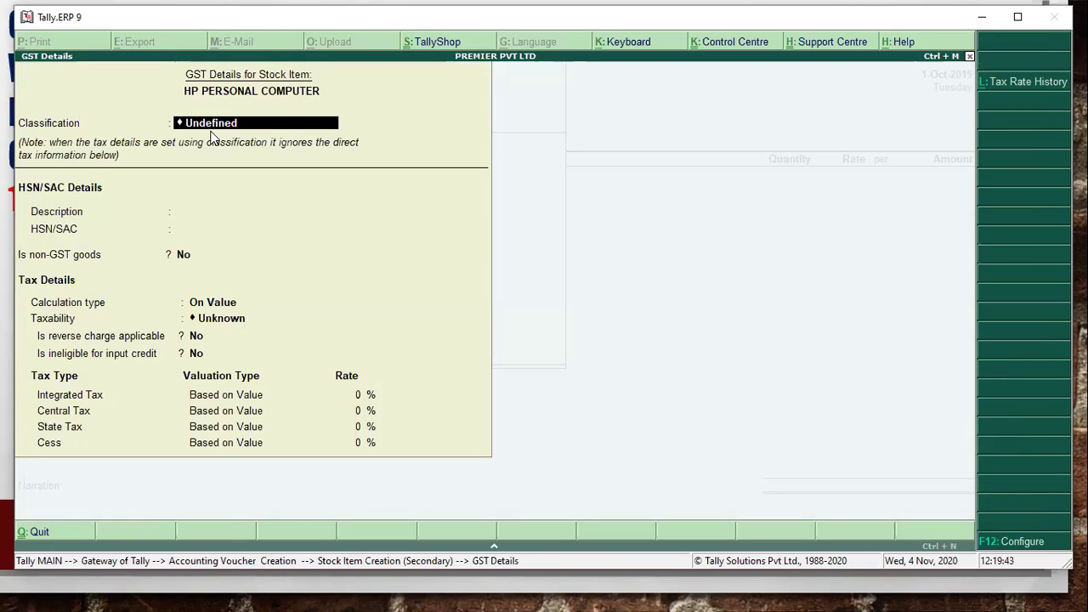
{"action": "key", "text": "BackSpace"}
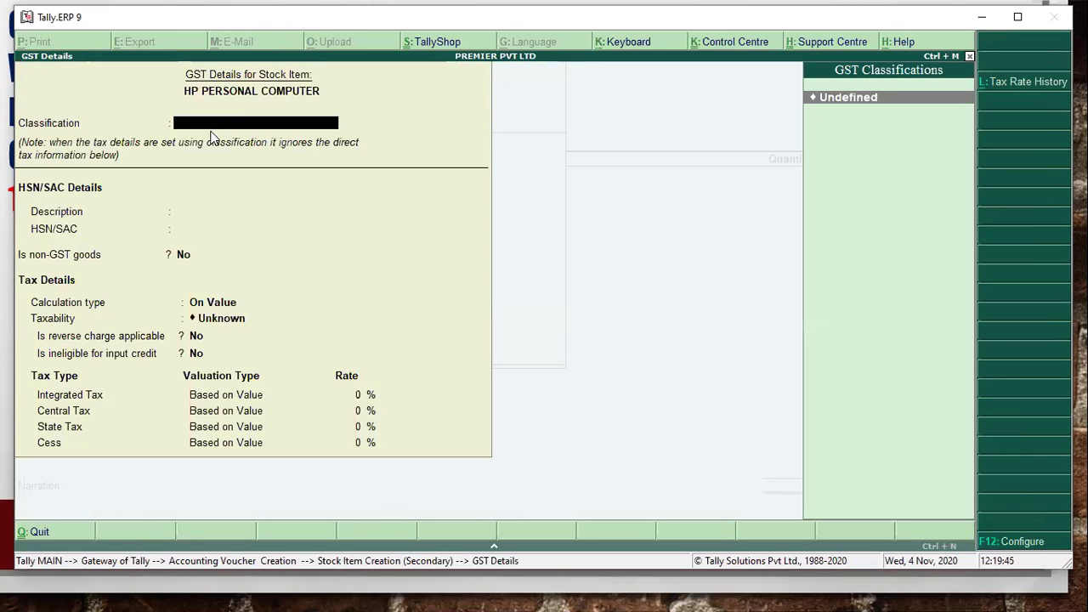
{"action": "key", "text": "Return"}
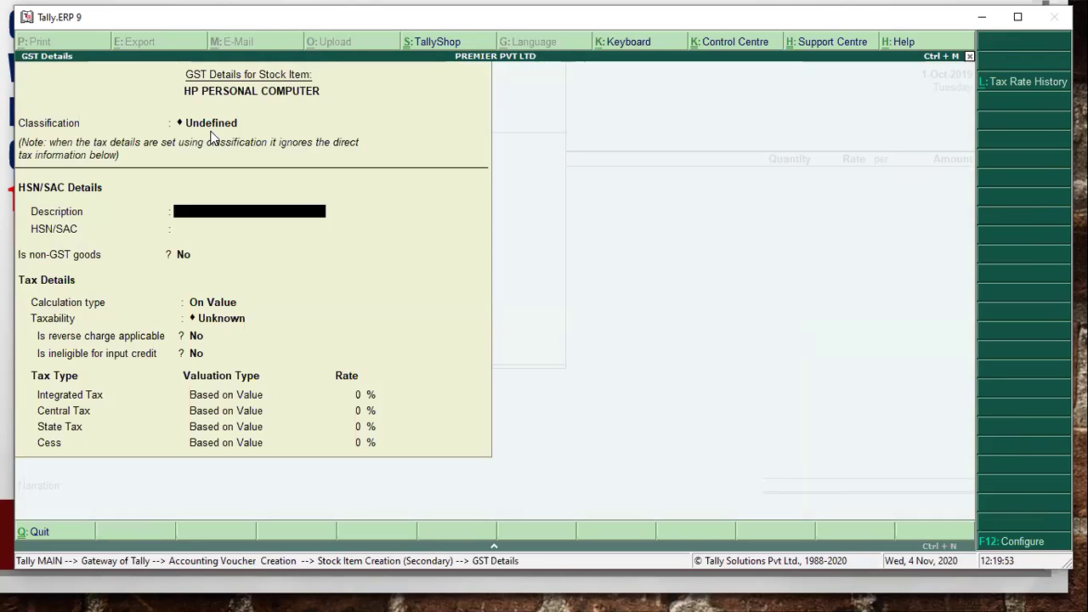
{"action": "type", "text": "HP PERSONAL COMPUTER"}
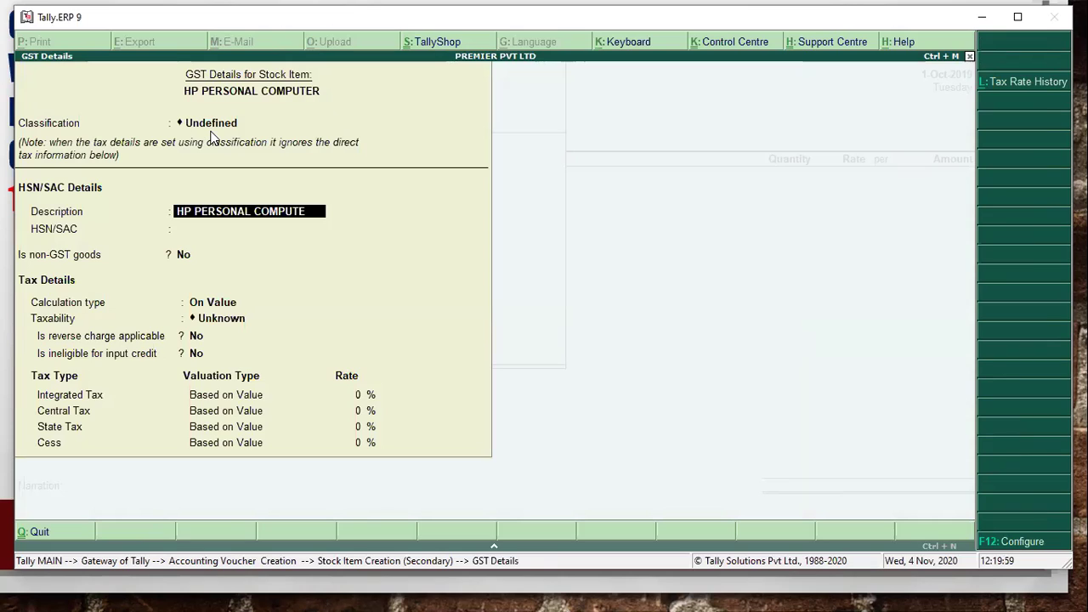
{"action": "key", "text": "Return"}
- Set HSN code 84713010, On Value calculation and Taxable, checking the rate on the question slide
{"action": "type", "text": "84713010"}
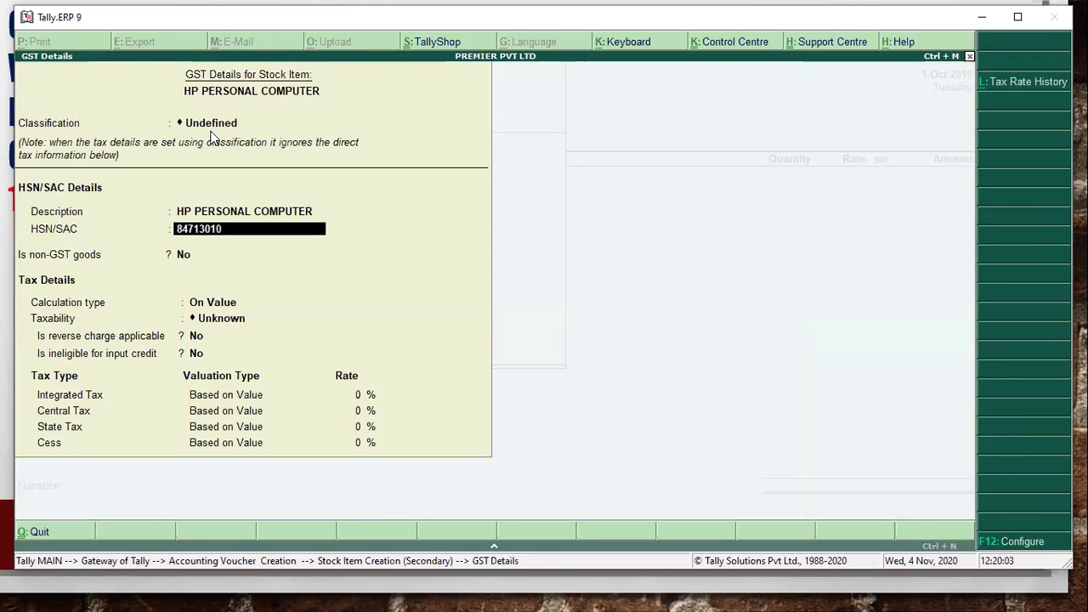
{"action": "key", "text": "Return"}
{"action": "key", "text": "Return"}
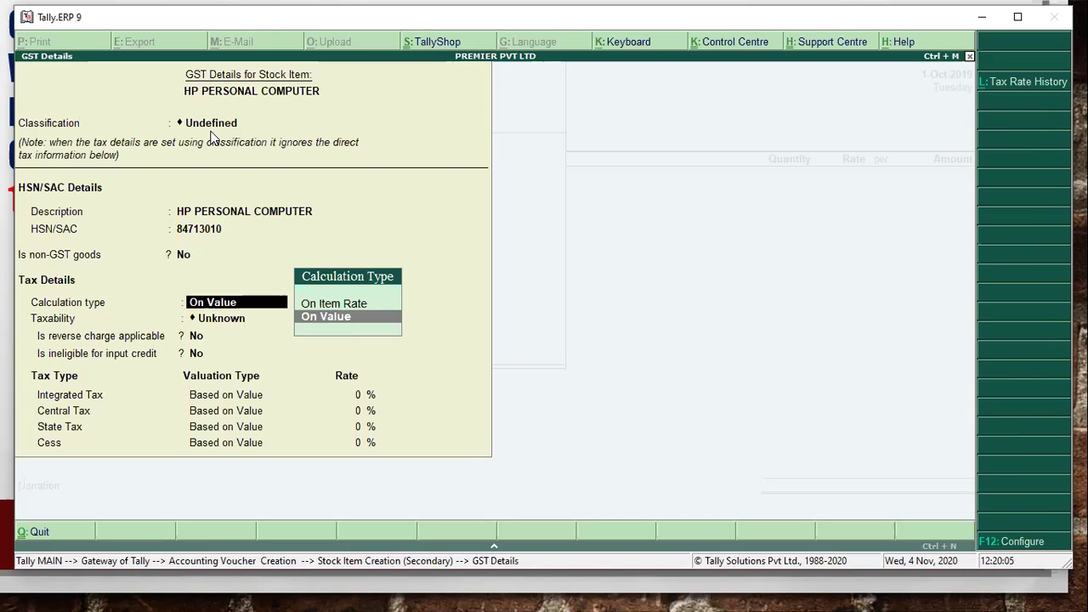
{"action": "key", "text": "Return"}
{"action": "key", "text": "Down"}
{"action": "key", "text": "Down"}
{"action": "key", "text": "Down"}
{"action": "key", "text": "Return"}
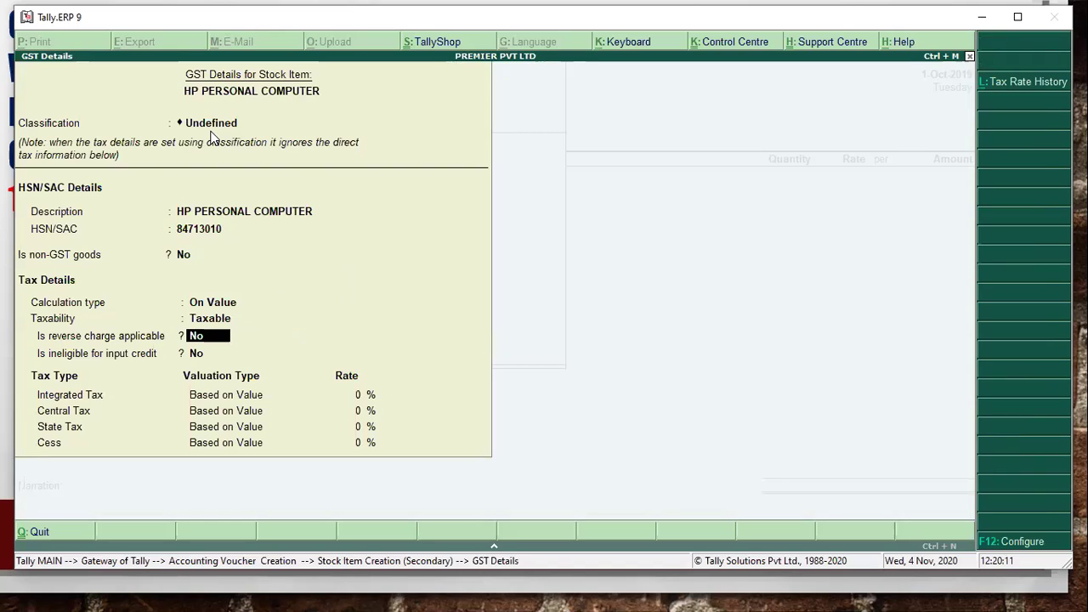
{"action": "key", "text": "Return"}
{"action": "key", "text": "Return"}
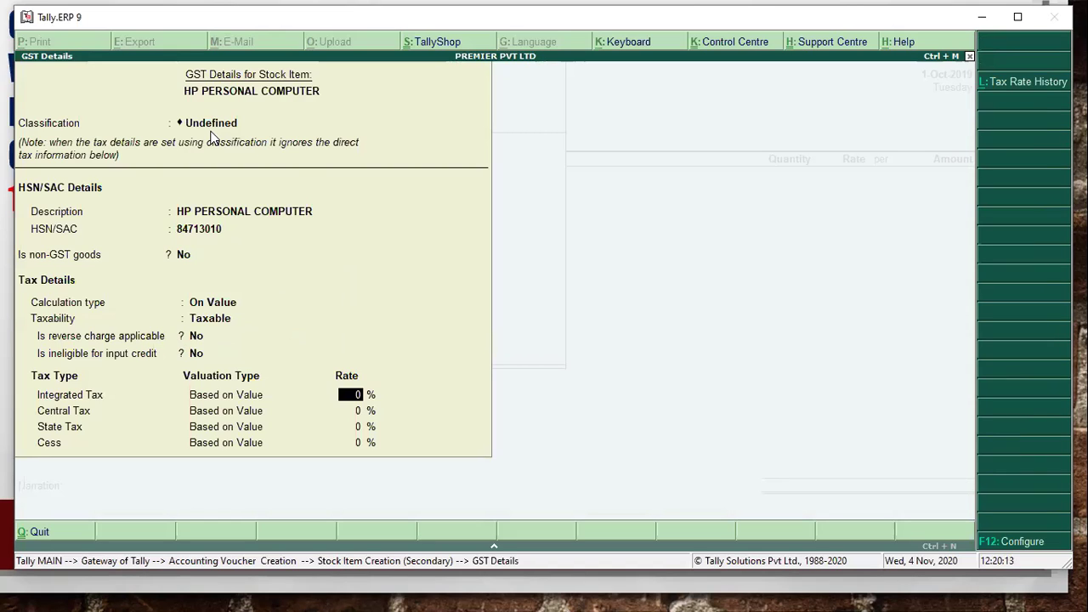
{"action": "key", "text": "alt+Tab"}
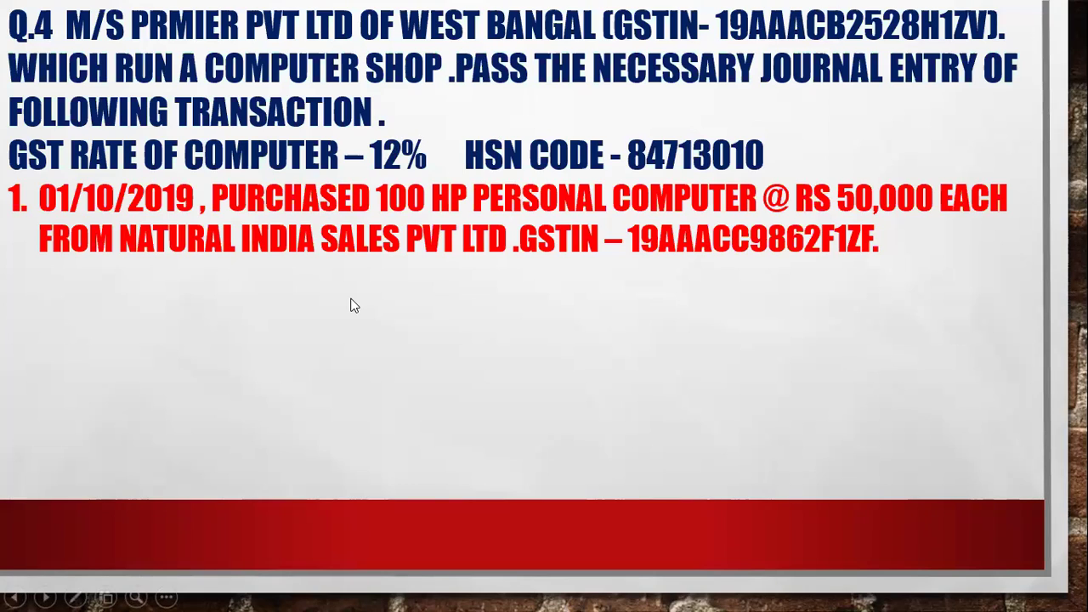
{"action": "key", "text": "alt+Tab"}
- Set the item's Integrated Tax rate to 12% and save the GST details
{"action": "type", "text": "12"}
{"action": "key", "text": "Return"}
{"action": "key", "text": "Return"}
{"action": "key", "text": "Return"}
{"action": "key", "text": "Return"}
{"action": "key", "text": "Return"}
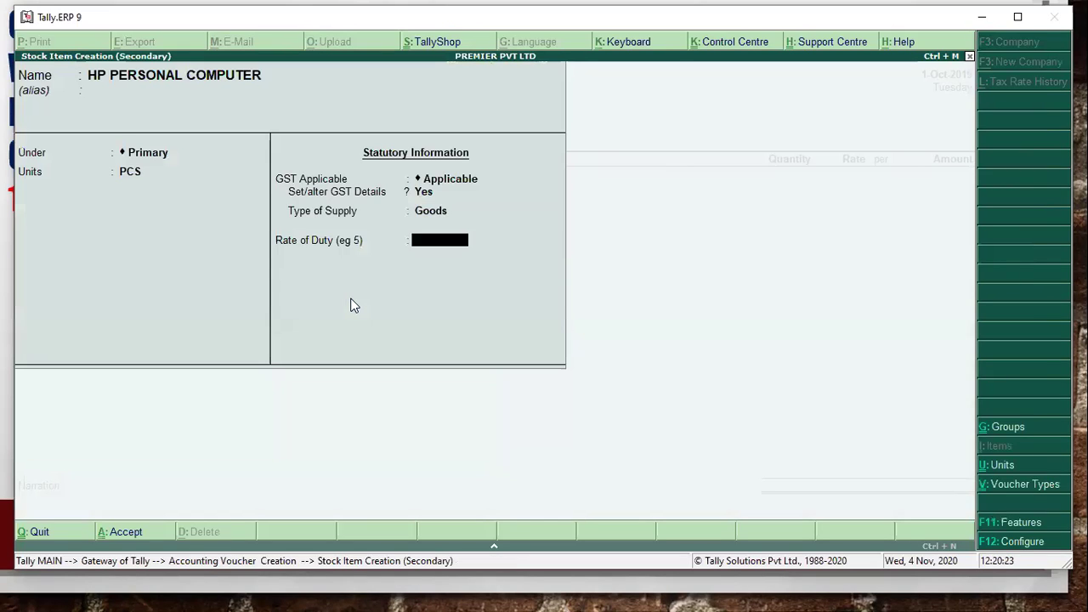
{"action": "key", "text": "Return"}
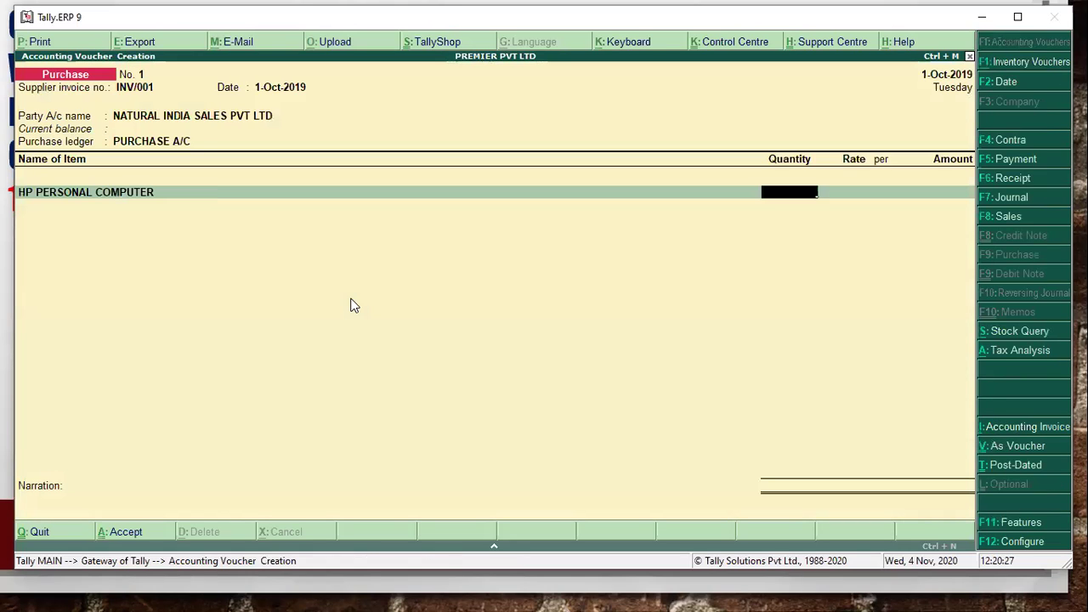
- Enter quantity 100 PCS at a rate of 50,000 on the voucher line
{"action": "type", "text": "100"}
{"action": "key", "text": "Return"}
{"action": "type", "text": "50,000"}
{"action": "key", "text": "Return"}
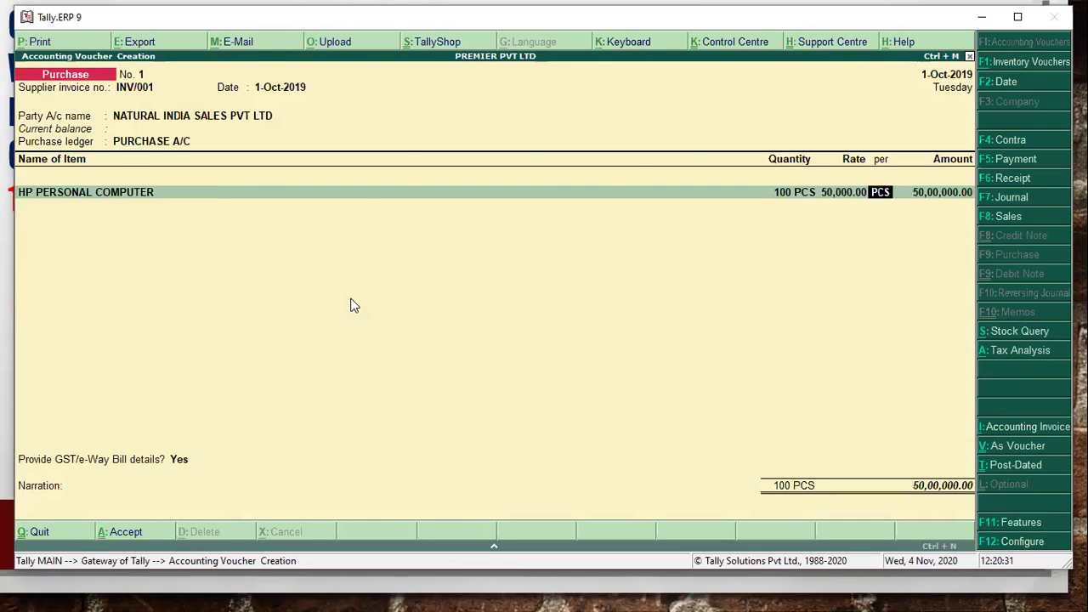
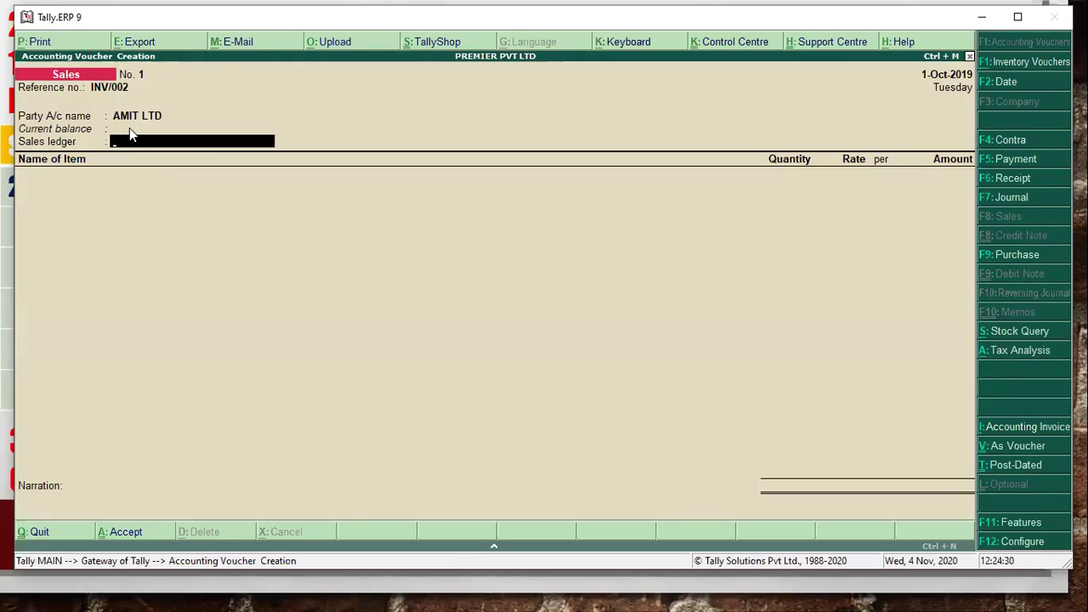
- Create the SALES A/C ledger under Sales Accounts with Alt+C and accept it for the voucher
{"action": "key", "text": "alt+c"}
{"action": "type", "text": "SALE"}
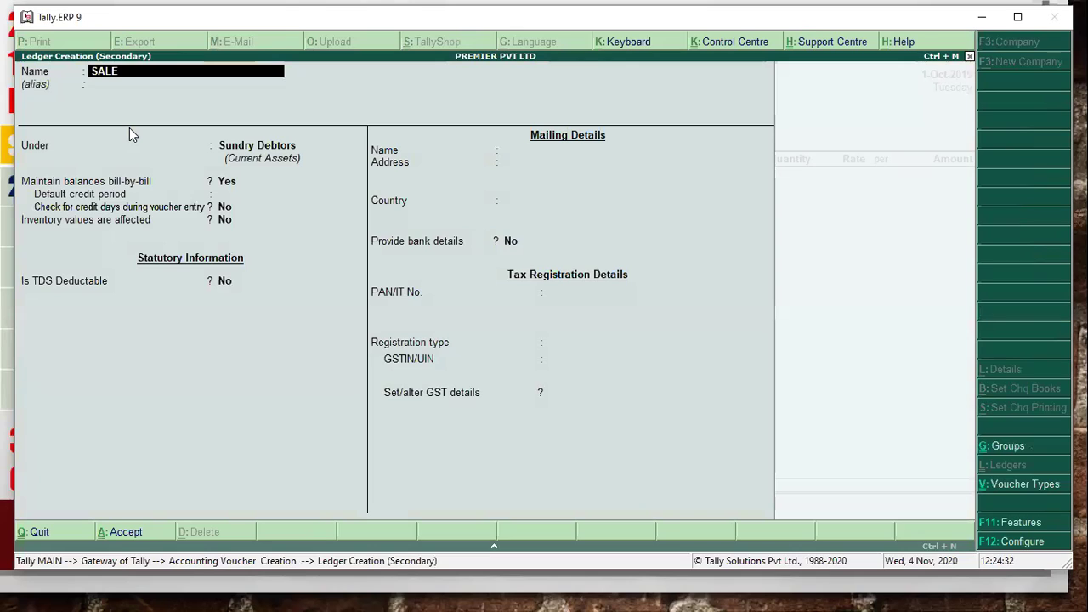
{"action": "type", "text": "S A/C"}
{"action": "key", "text": "Return"}
{"action": "key", "text": "Return"}
{"action": "type", "text": "SALE"}
{"action": "key", "text": "Return"}
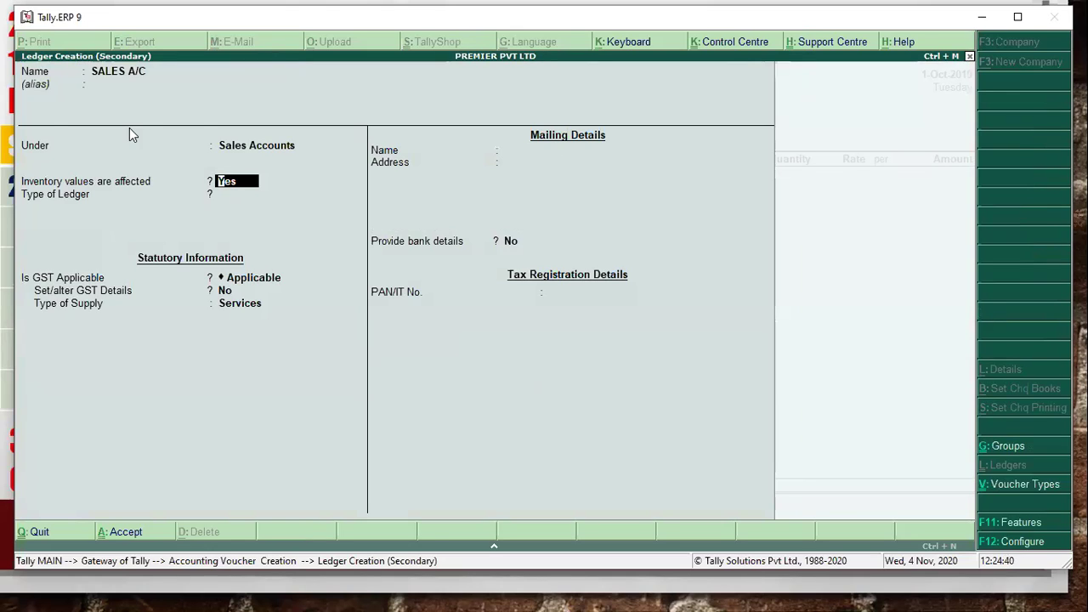
{"action": "key", "text": "ctrl+a"}
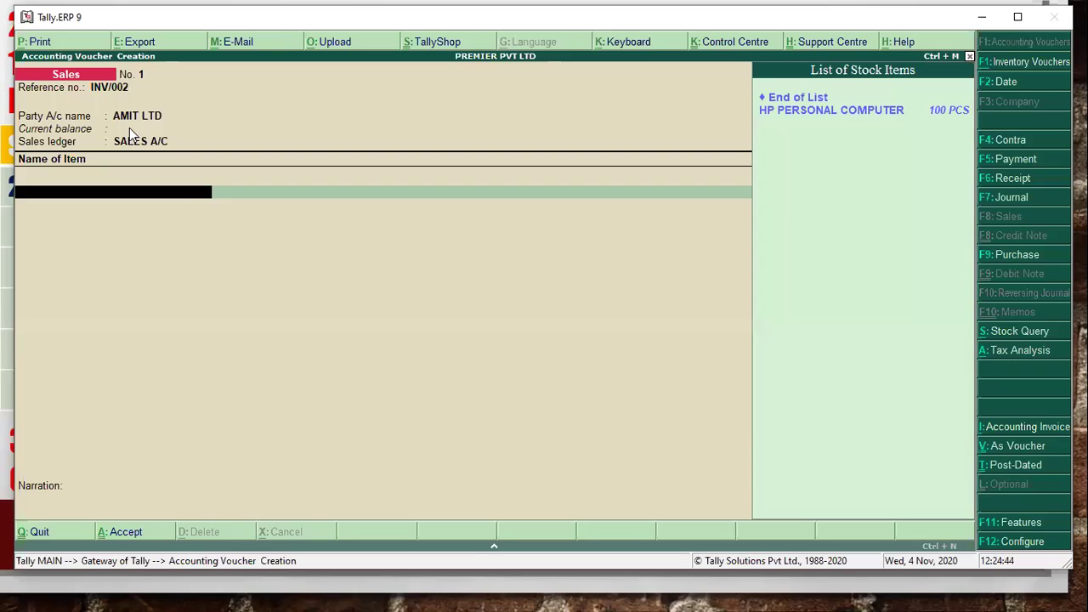
- Add HP PERSONAL COMPUTER, 50 PCS at 55,000 each, giving 27,50,000
{"action": "key", "text": "Down"}
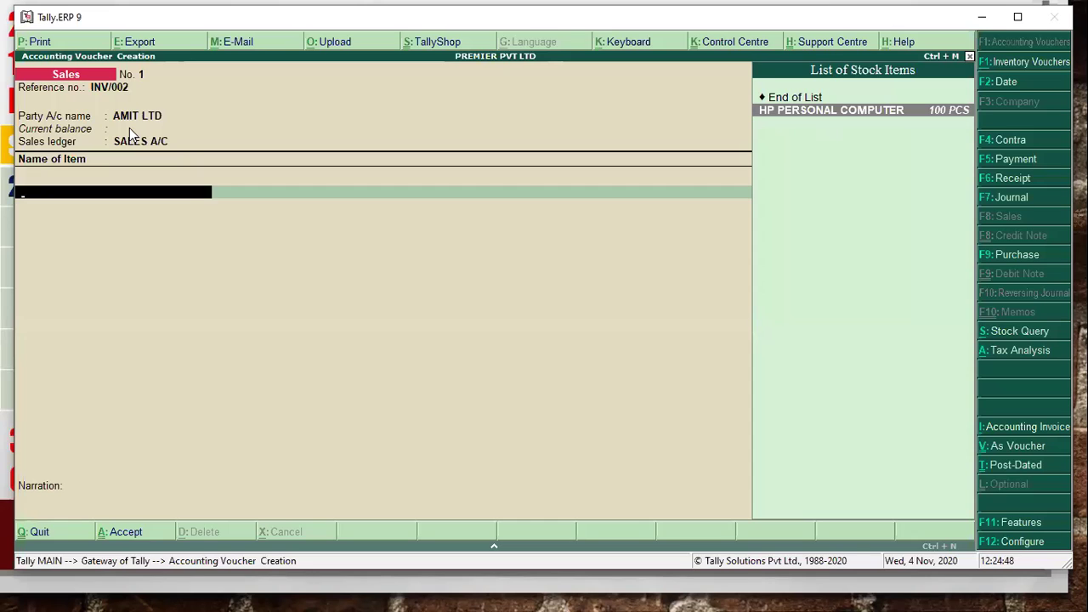
{"action": "key", "text": "Return"}
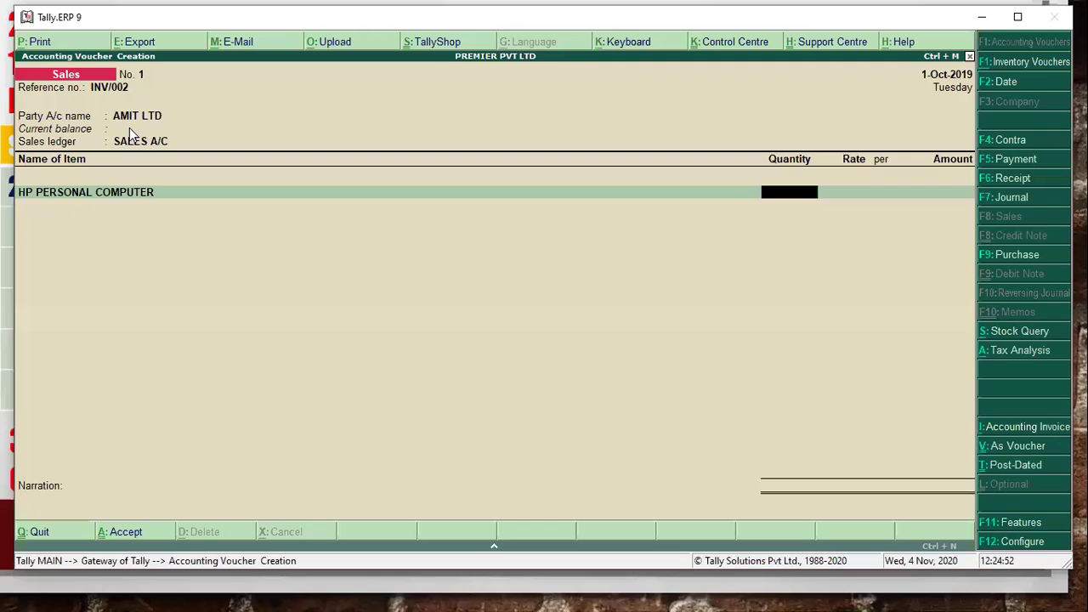
{"action": "type", "text": "50"}
{"action": "key", "text": "Return"}
{"action": "type", "text": "55000"}
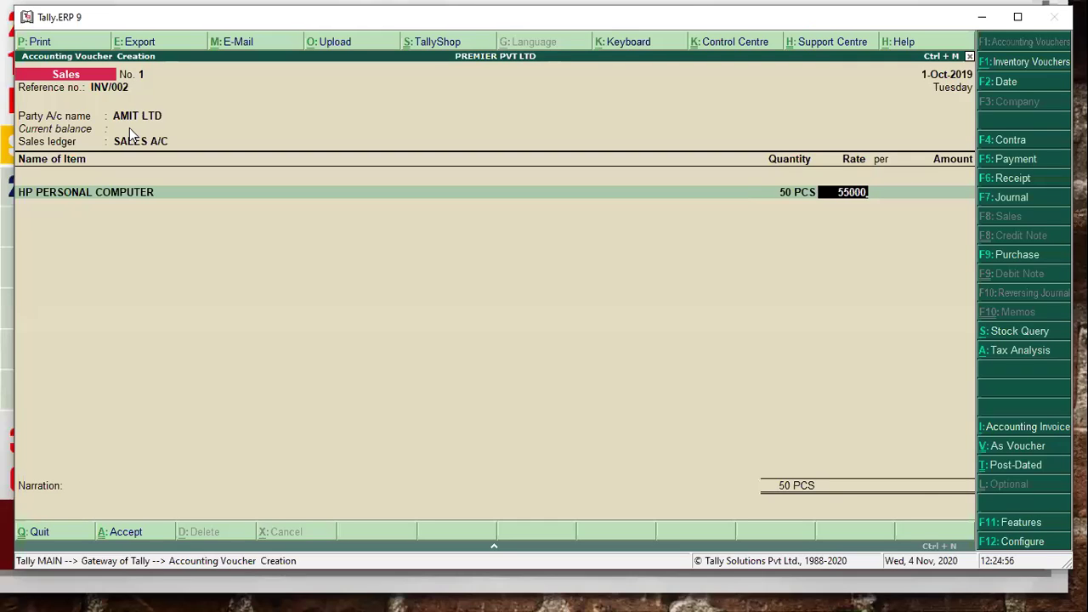
{"action": "key", "text": "Return"}
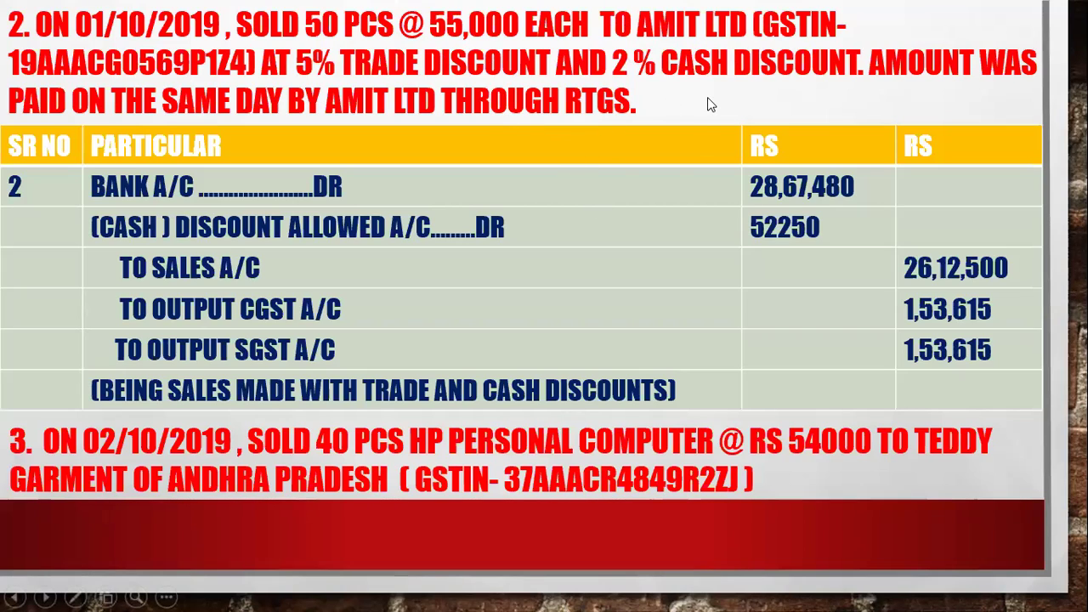
- Switch from the AMIT LTD solution slide back to the Tally Sales voucher
{"action": "key", "text": "alt+Tab"}
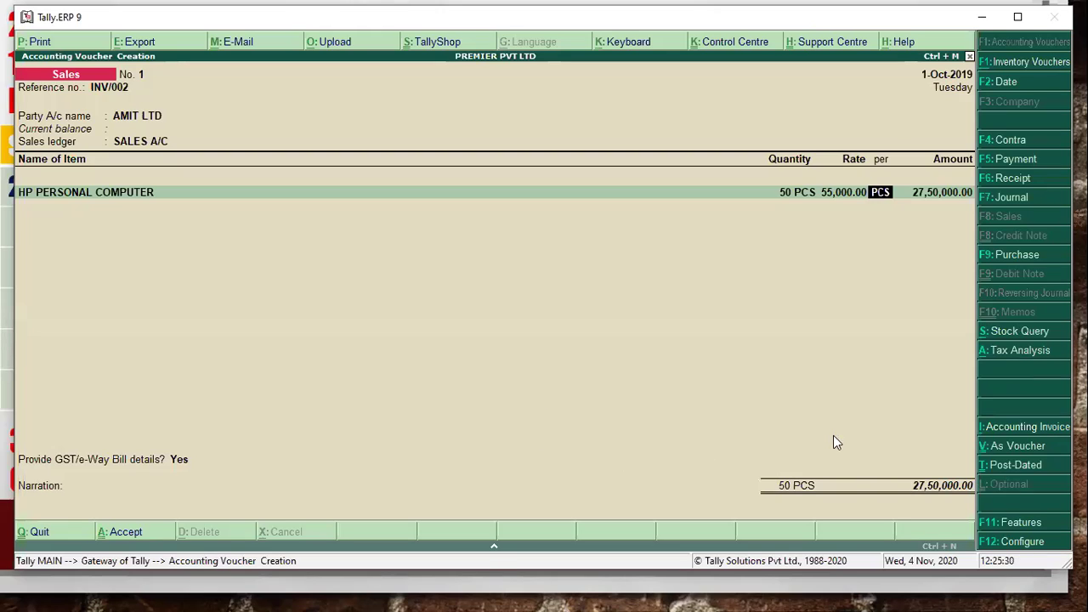
- Check the F12 invoice configuration without changes, then bring up F11 Accounting Features for PREMIER PVT LTD
{"action": "left_click", "coordinate": [1012, 540]}
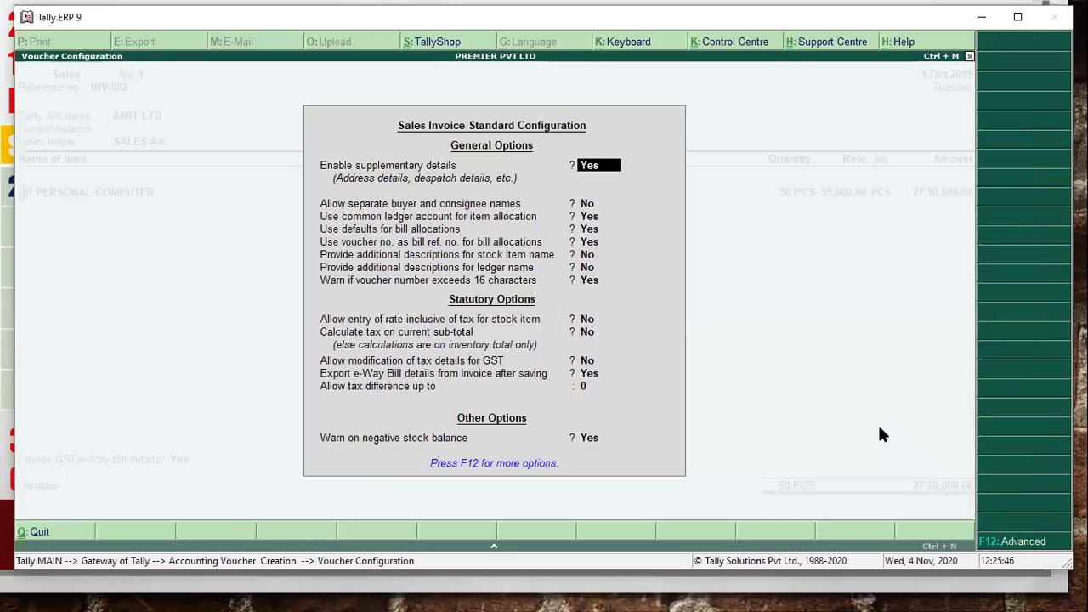
{"action": "key", "text": "ctrl+a"}
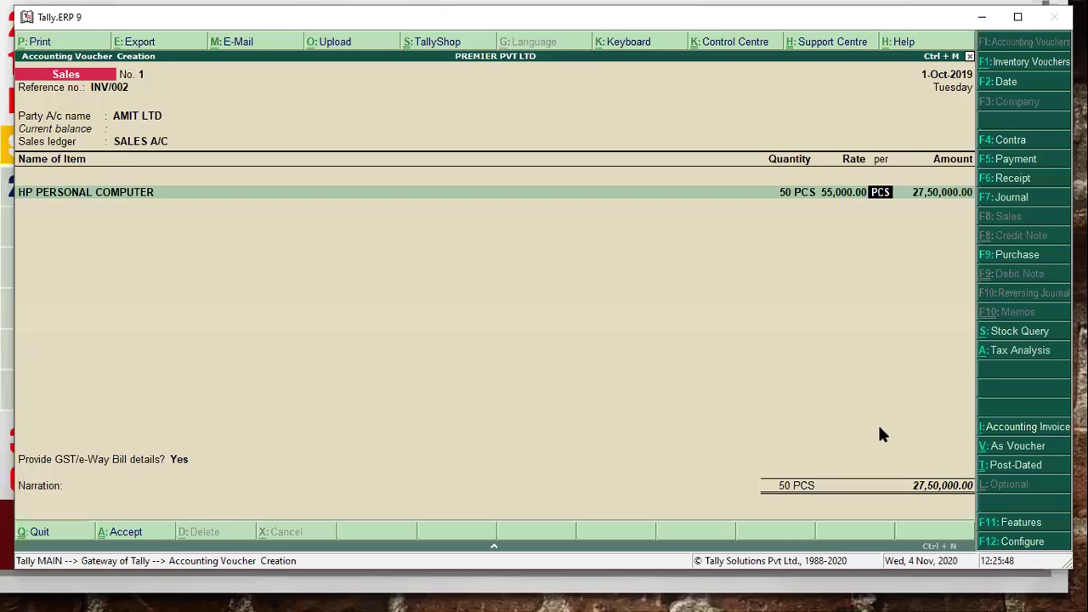
{"action": "left_click", "coordinate": [1020, 523]}
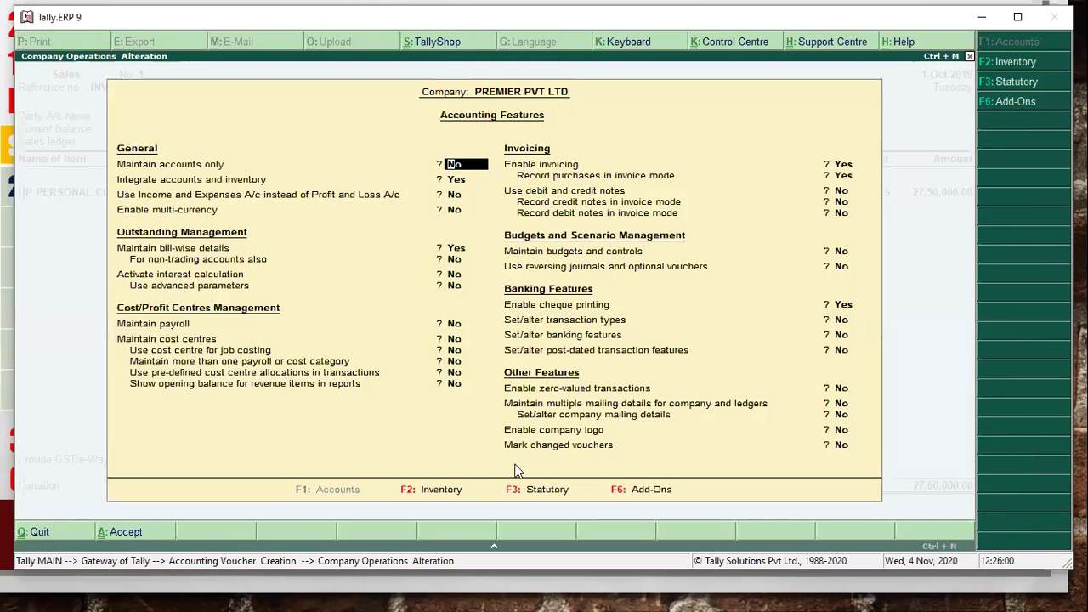
- In Inventory Features, set 'Use separate discount column in invoices' to Yes
{"action": "left_click", "coordinate": [1017, 62]}
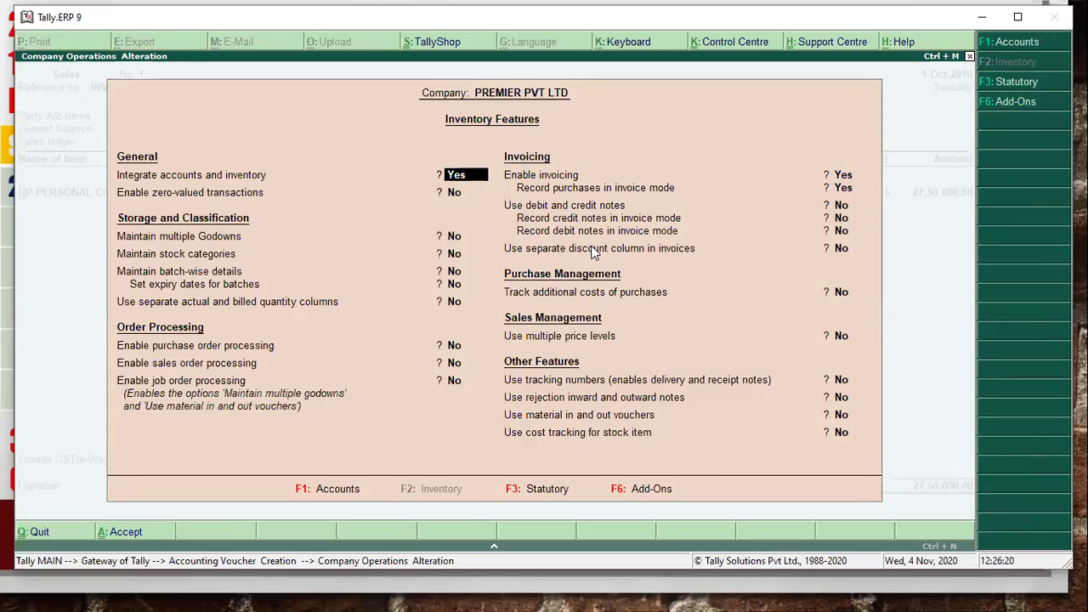
{"action": "key", "text": "Return"}
{"action": "key", "text": "Return"}
{"action": "key", "text": "Return"}
{"action": "key", "text": "Return"}
{"action": "key", "text": "Return"}
{"action": "key", "text": "Return"}
{"action": "key", "text": "Return"}
{"action": "key", "text": "Return"}
{"action": "key", "text": "Return"}
{"action": "key", "text": "Return"}
{"action": "key", "text": "Return"}
{"action": "key", "text": "Return"}
{"action": "key", "text": "Return"}
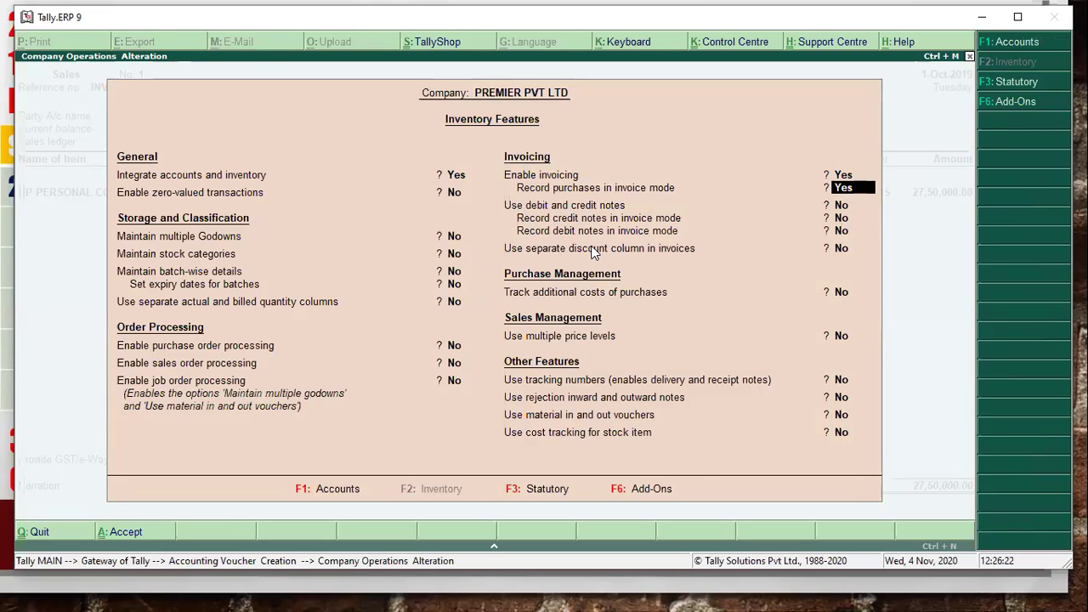
{"action": "type", "text": "y"}
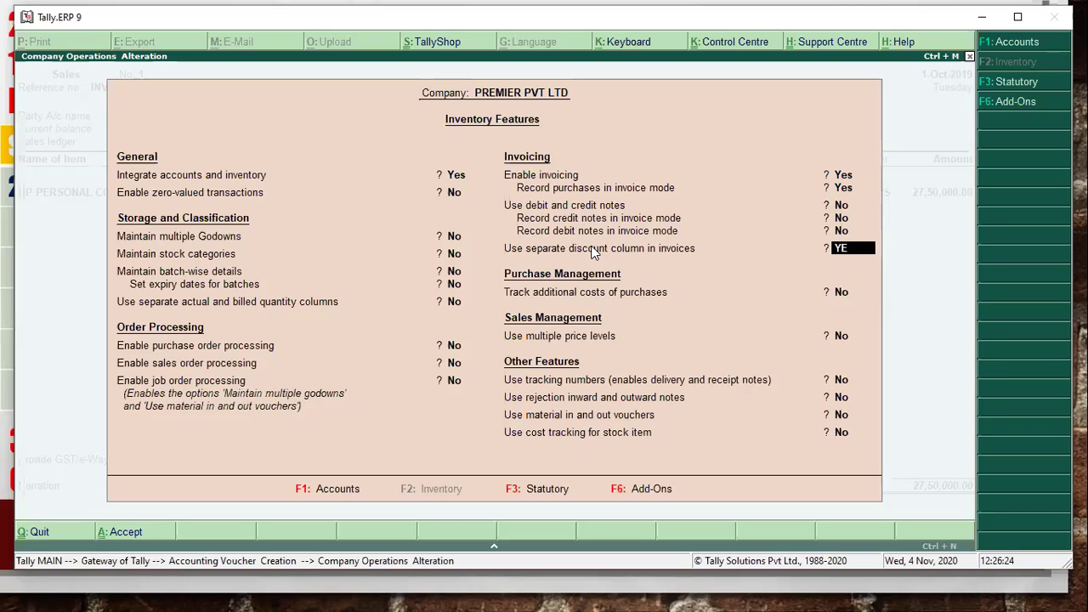
{"action": "key", "text": "Return"}
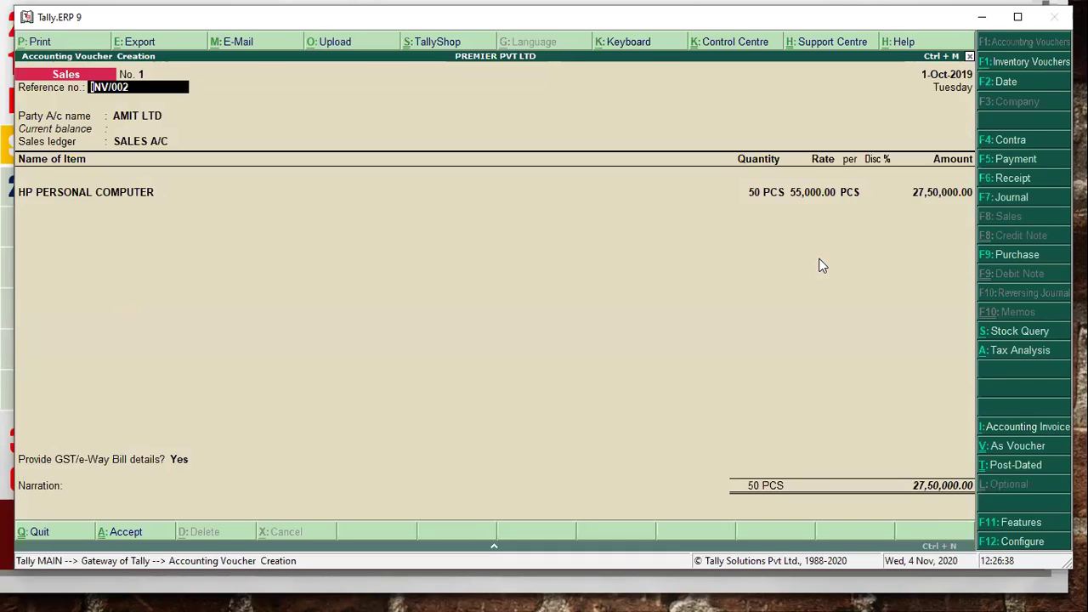
- Enter a 5% discount on the HP PERSONAL COMPUTER line, checking the slide, for 26,12,500
{"action": "key", "text": "Return"}
{"action": "key", "text": "Return"}
{"action": "key", "text": "ctrl+a"}
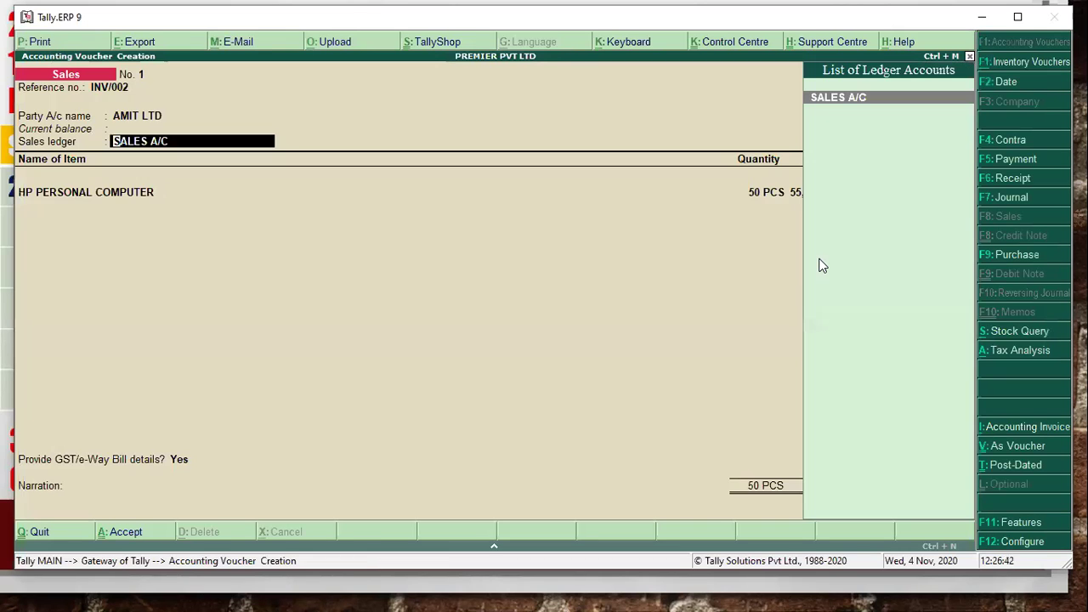
{"action": "key", "text": "Return"}
{"action": "key", "text": "Return"}
{"action": "key", "text": "Return"}
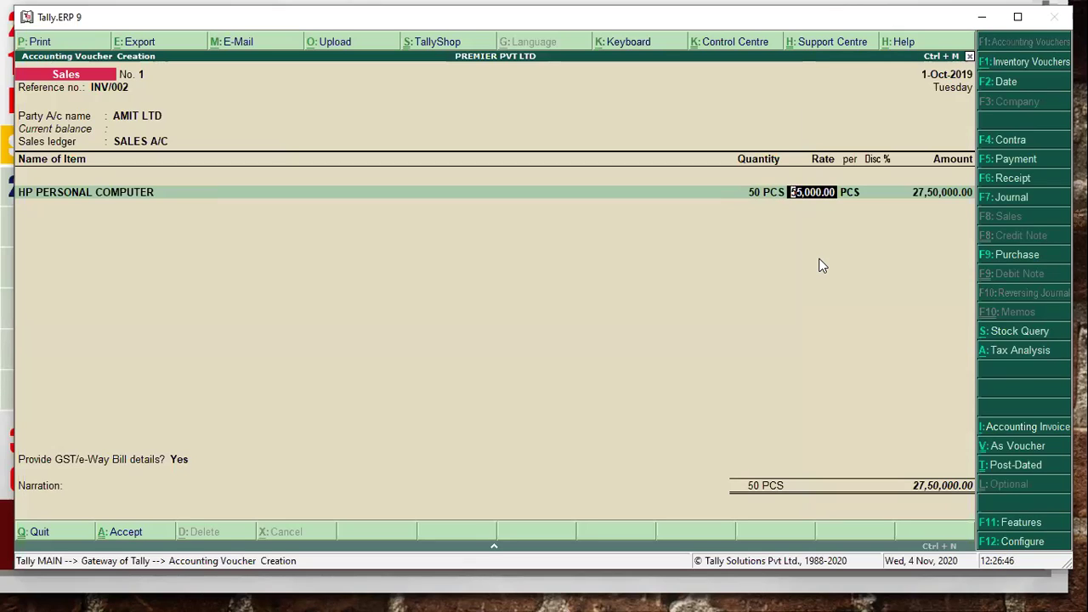
{"action": "key", "text": "Return"}
{"action": "key", "text": "Return"}
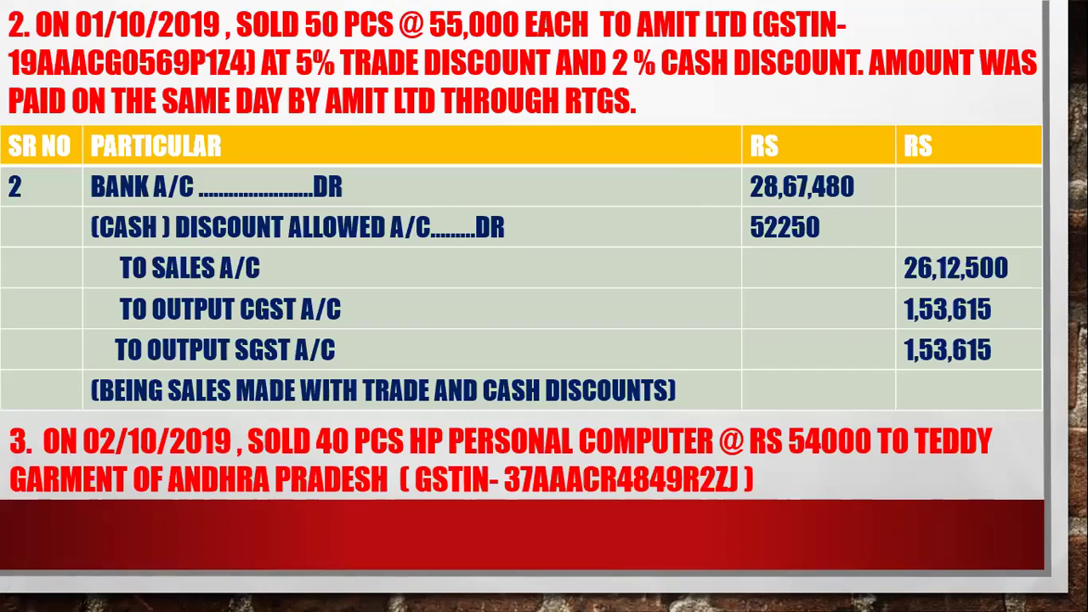
{"action": "key", "text": "alt+Tab"}
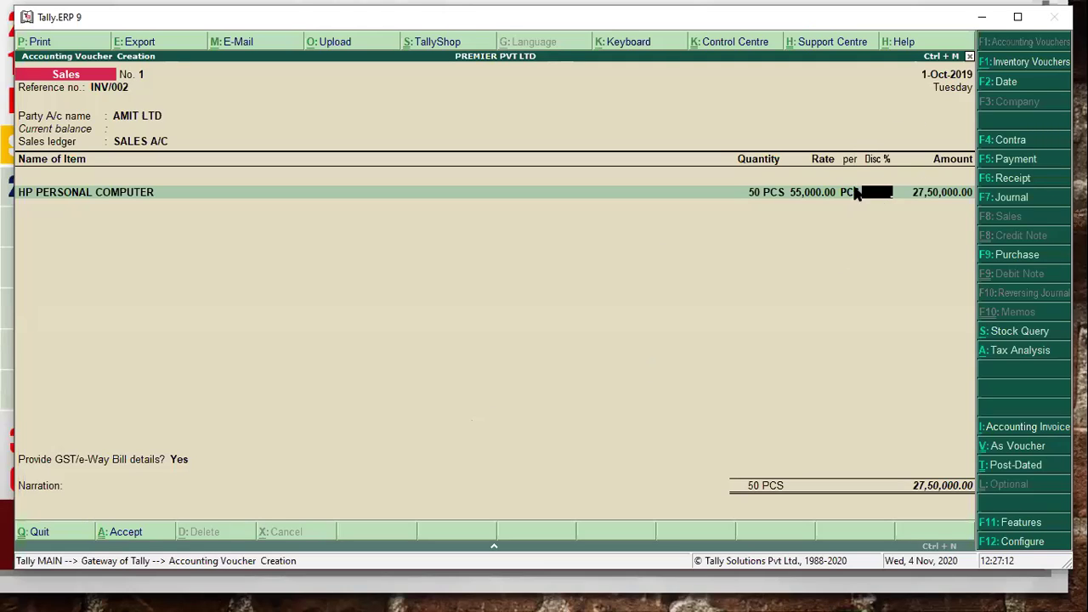
{"action": "type", "text": "5"}
{"action": "key", "text": "Return"}
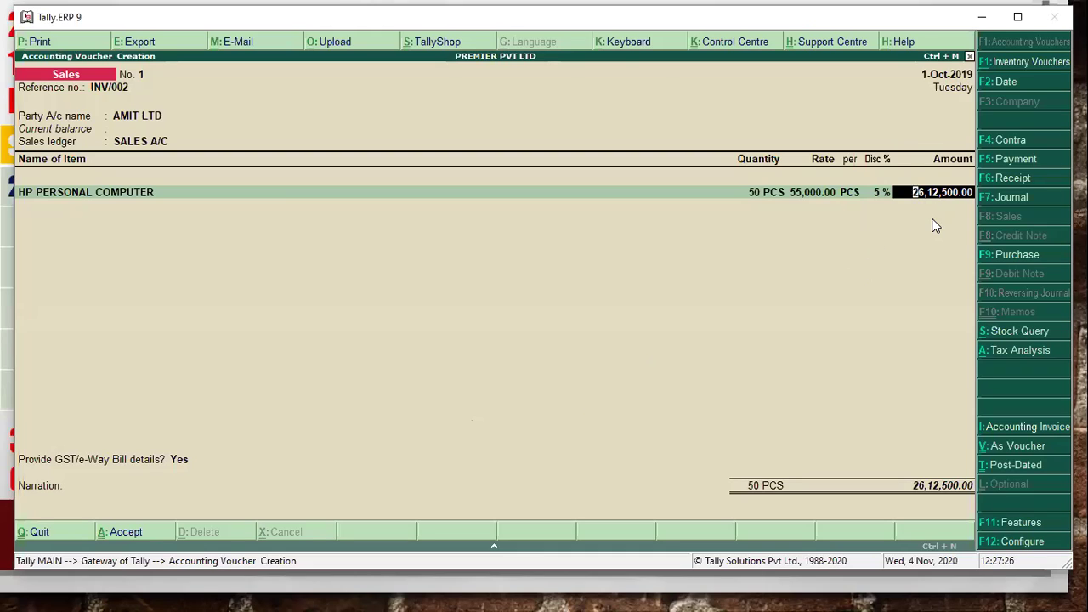
{"action": "key", "text": "alt+Tab"}
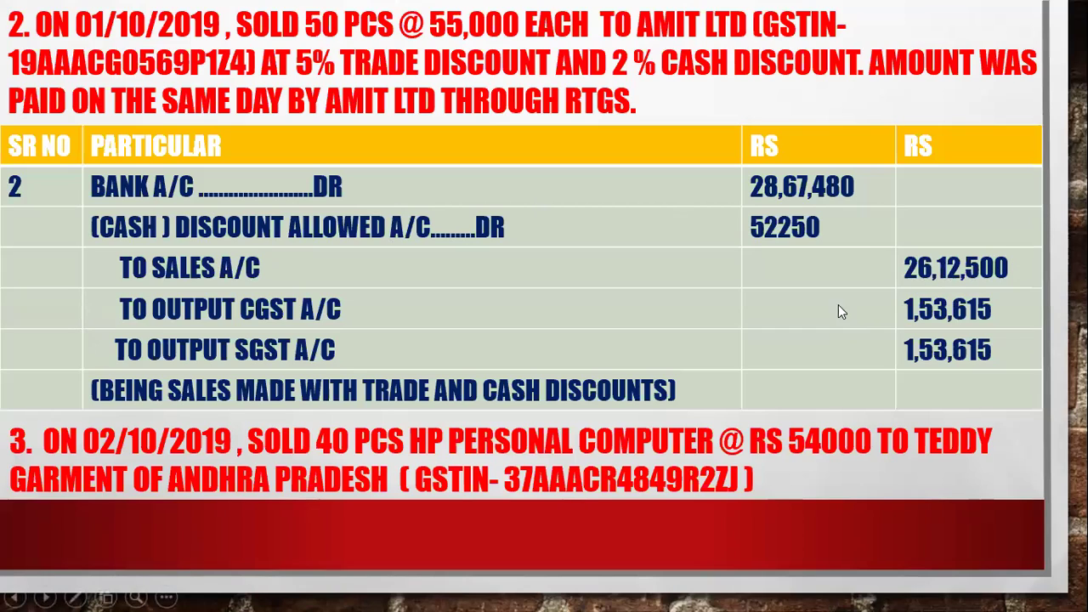
{"action": "key", "text": "alt+Tab"}
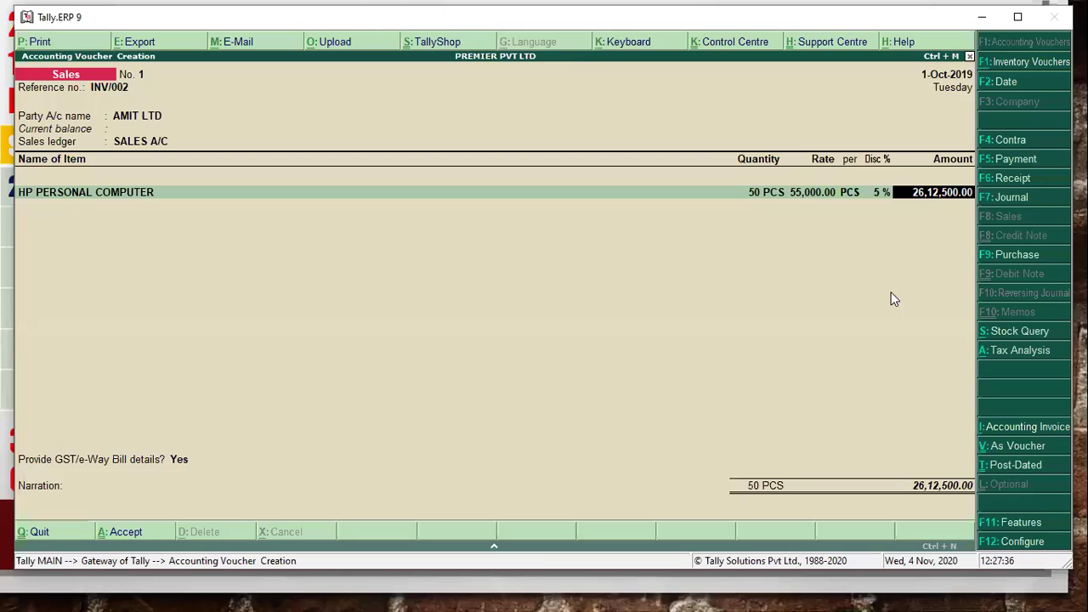
{"action": "key", "text": "Return"}
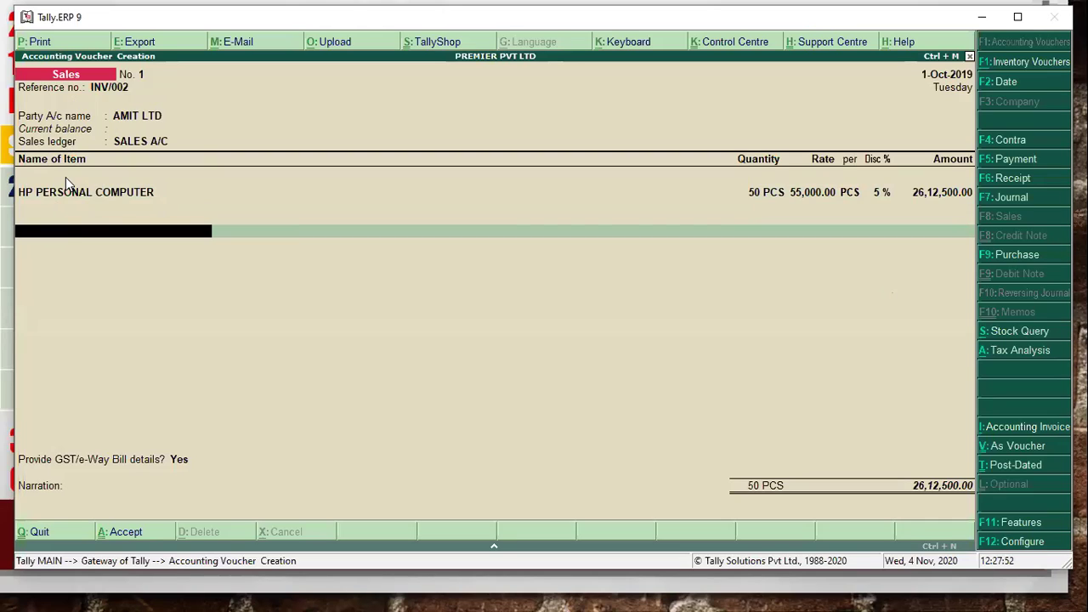
- On a new voucher line, create the CASH DISCOUNT ALLOWED ledger under Indirect Expenses
{"action": "key", "text": "BackSpace"}
{"action": "key", "text": "Return"}
{"action": "key", "text": "Return"}
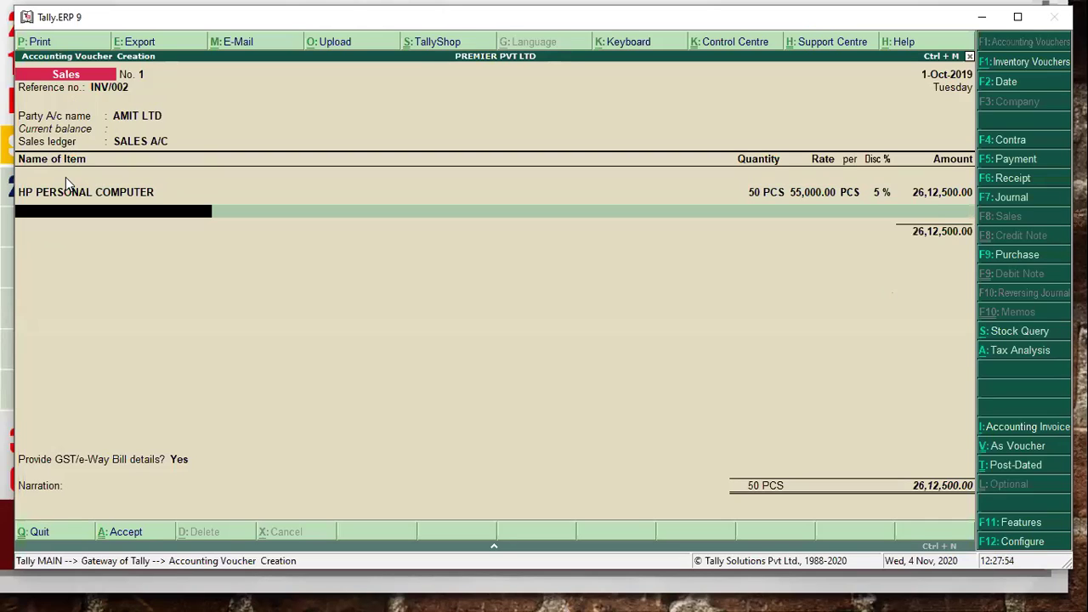
{"action": "key", "text": "Return"}
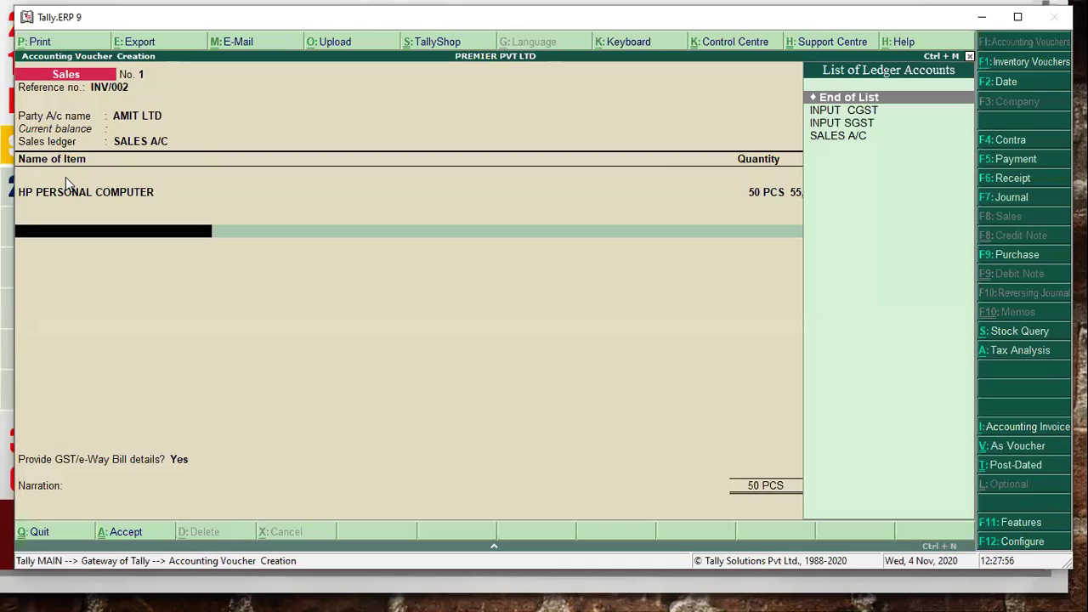
{"action": "key", "text": "alt+c"}
{"action": "type", "text": "DISCOU"}
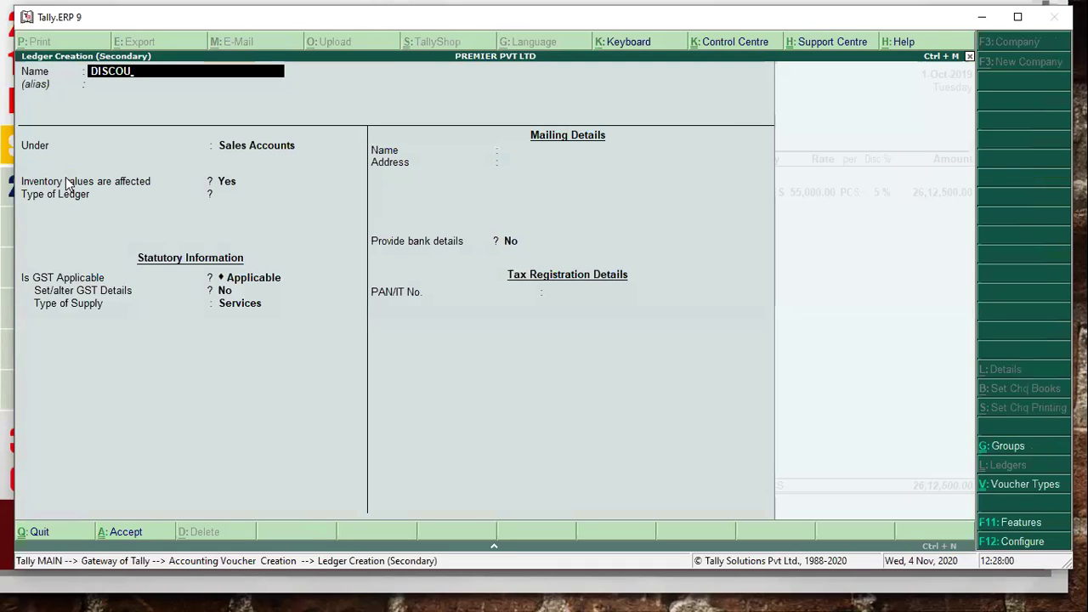
{"action": "key", "text": "BackSpace"}
{"action": "key", "text": "BackSpace"}
{"action": "key", "text": "BackSpace"}
{"action": "key", "text": "BackSpace"}
{"action": "key", "text": "BackSpace"}
{"action": "key", "text": "BackSpace"}
{"action": "type", "text": "CASH"}
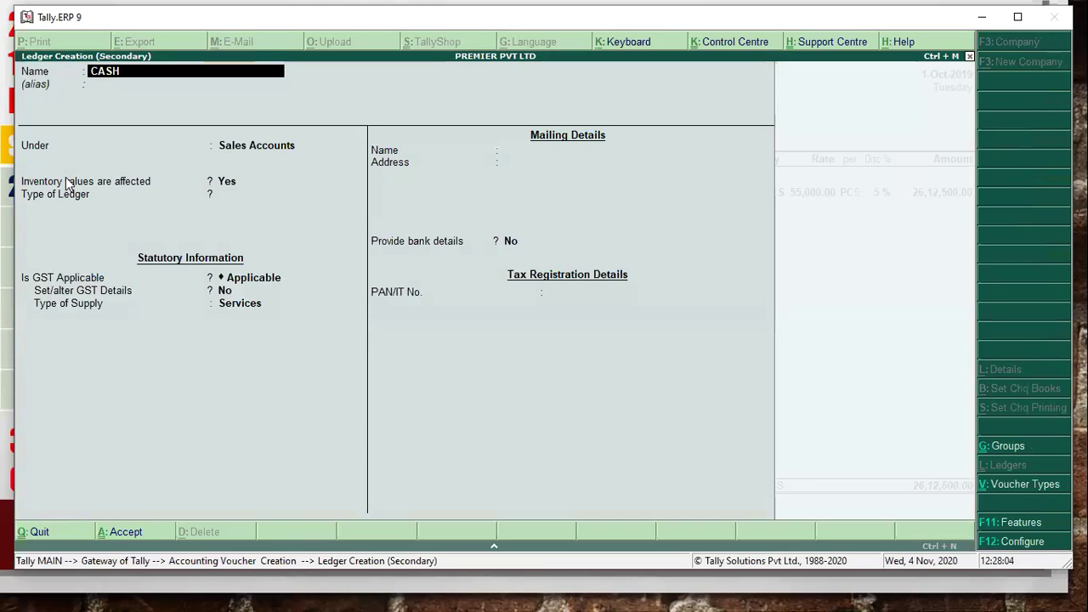
{"action": "type", "text": " DISCOUNT"}
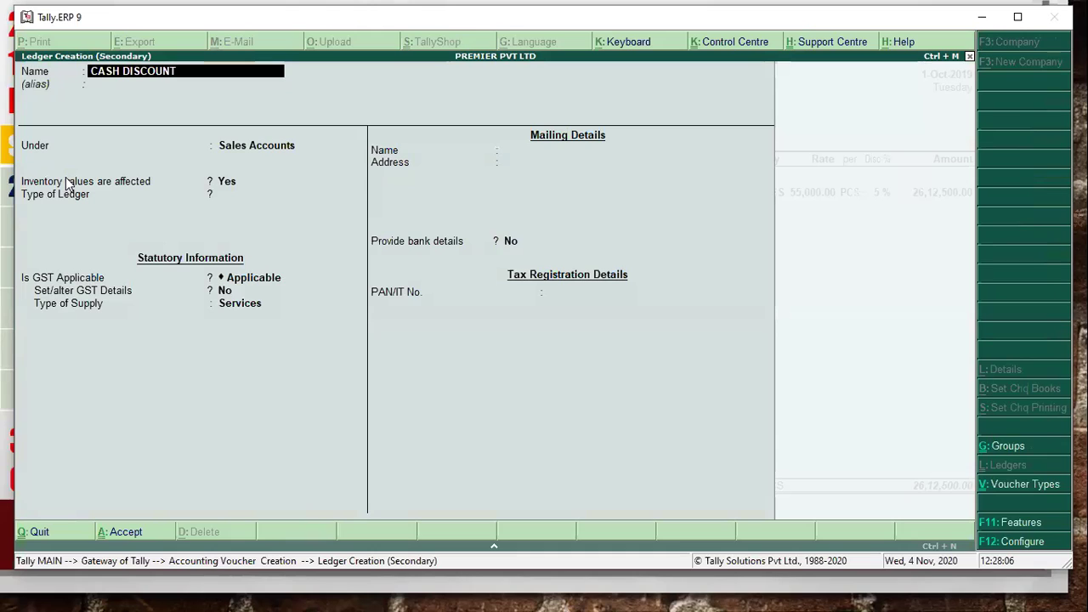
{"action": "type", "text": " ALLOWED"}
{"action": "key", "text": "Return"}
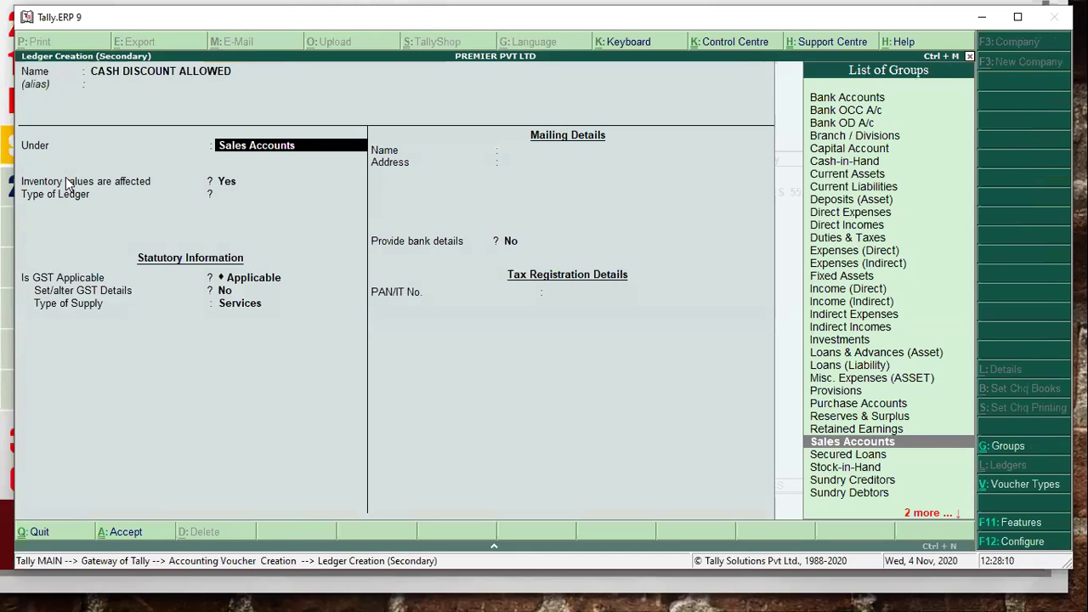
{"action": "type", "text": "IN"}
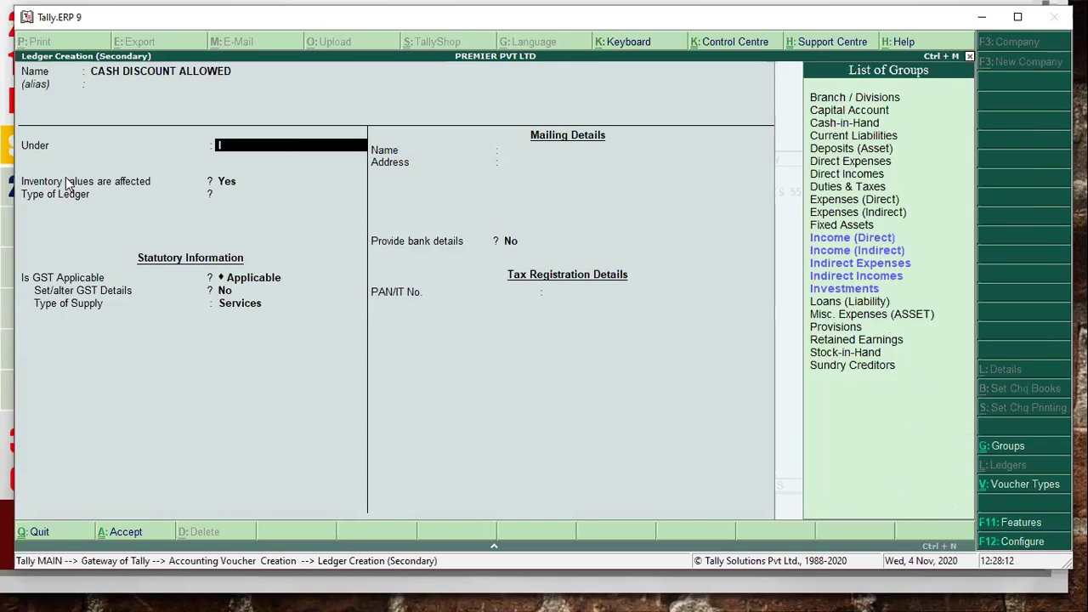
{"action": "key", "text": "Down"}
{"action": "key", "text": "Down"}
{"action": "key", "text": "Return"}
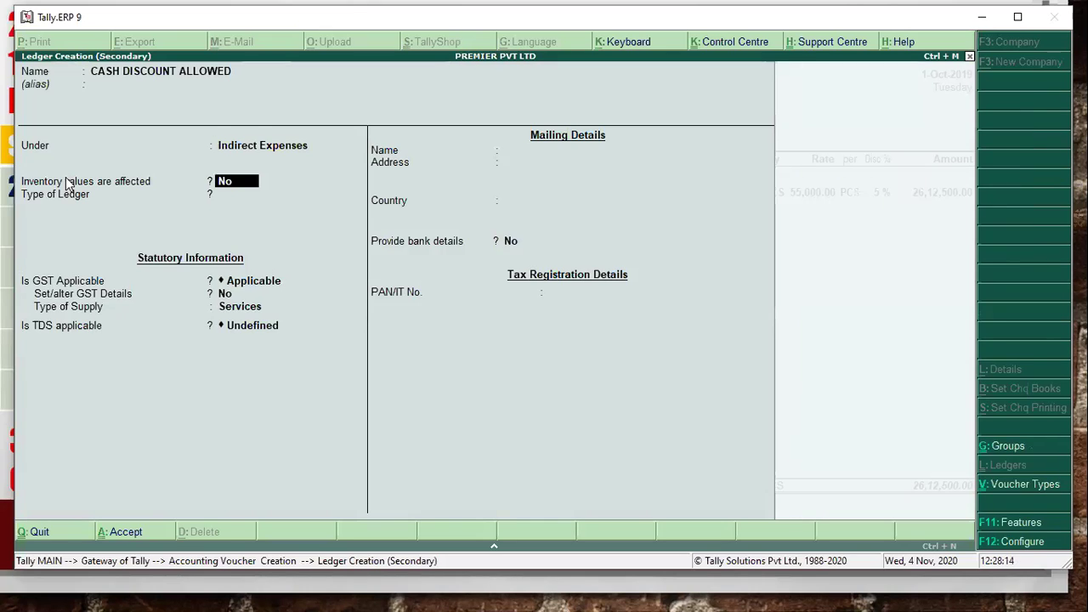
{"action": "key", "text": "ctrl+a"}
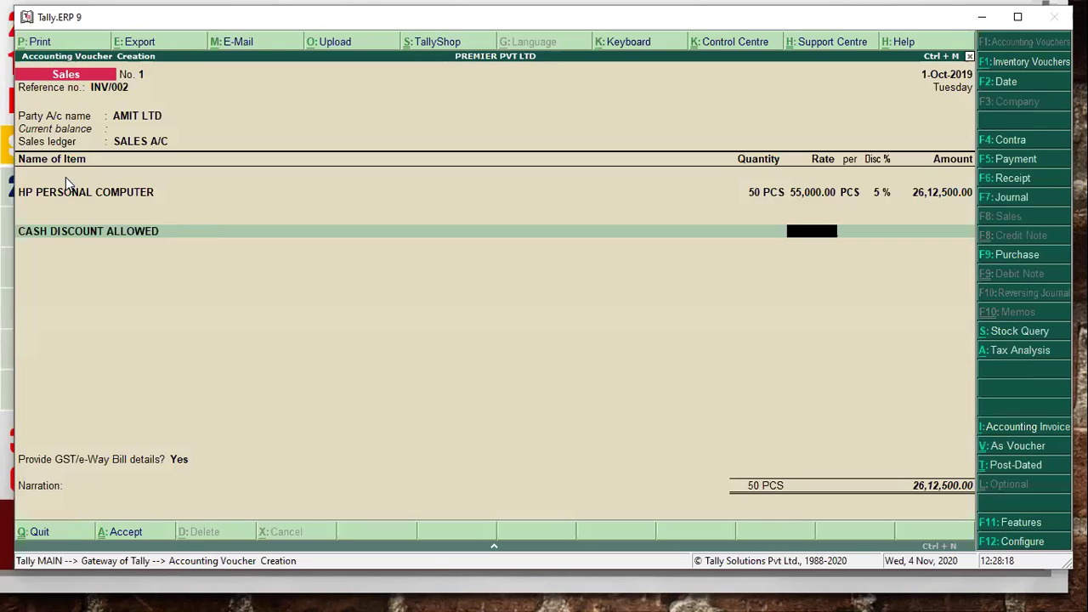
- Apply a 2% cash discount of 52,250.00, comparing it against the solution slide
{"action": "type", "text": "2"}
{"action": "key", "text": "Return"}
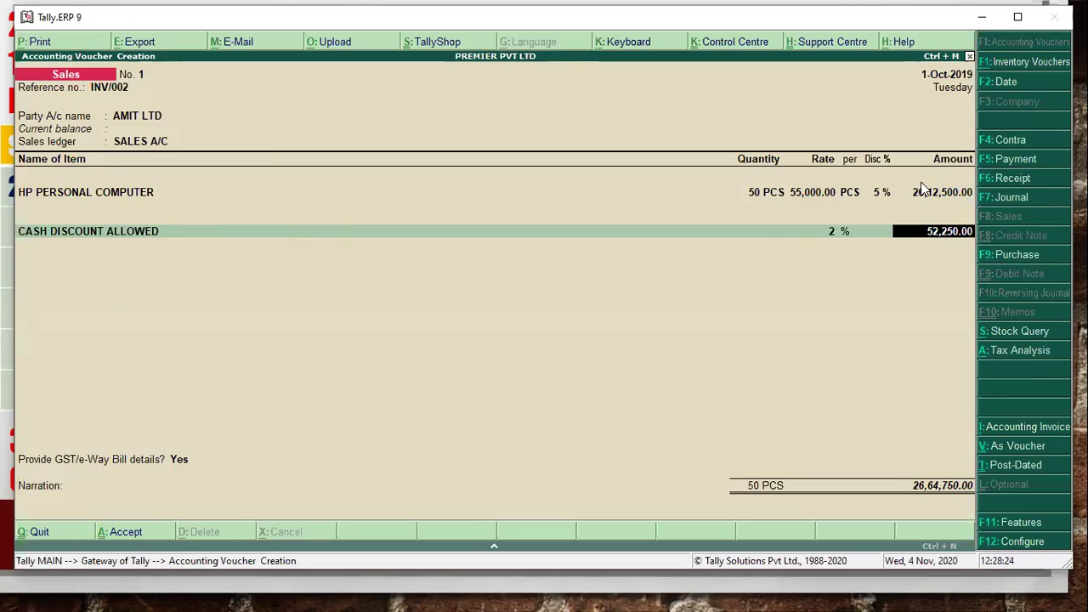
{"action": "key", "text": "alt+Tab"}
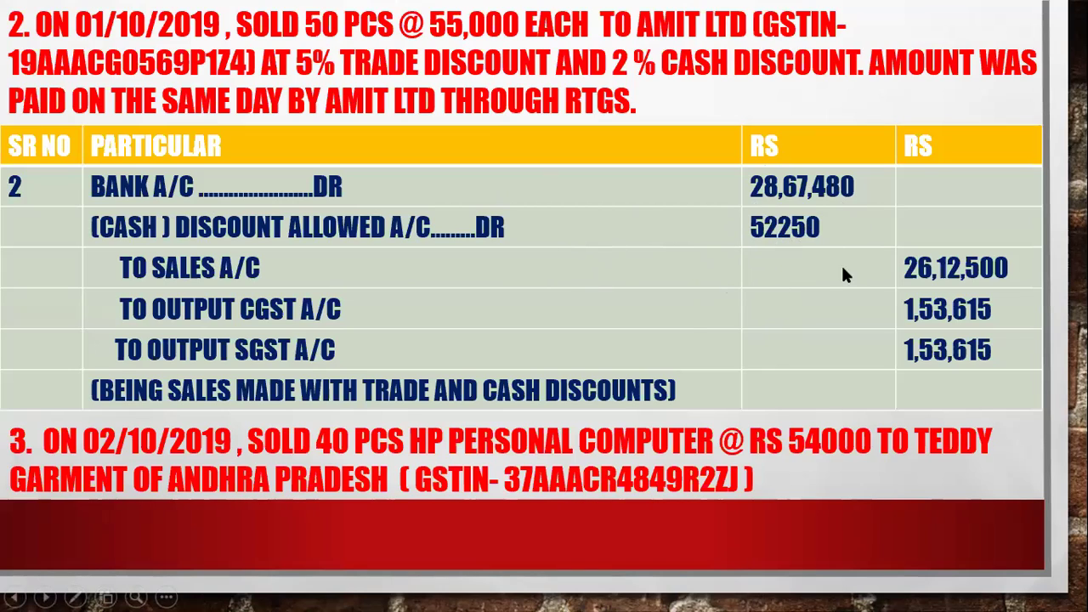
{"action": "key", "text": "alt+Tab"}
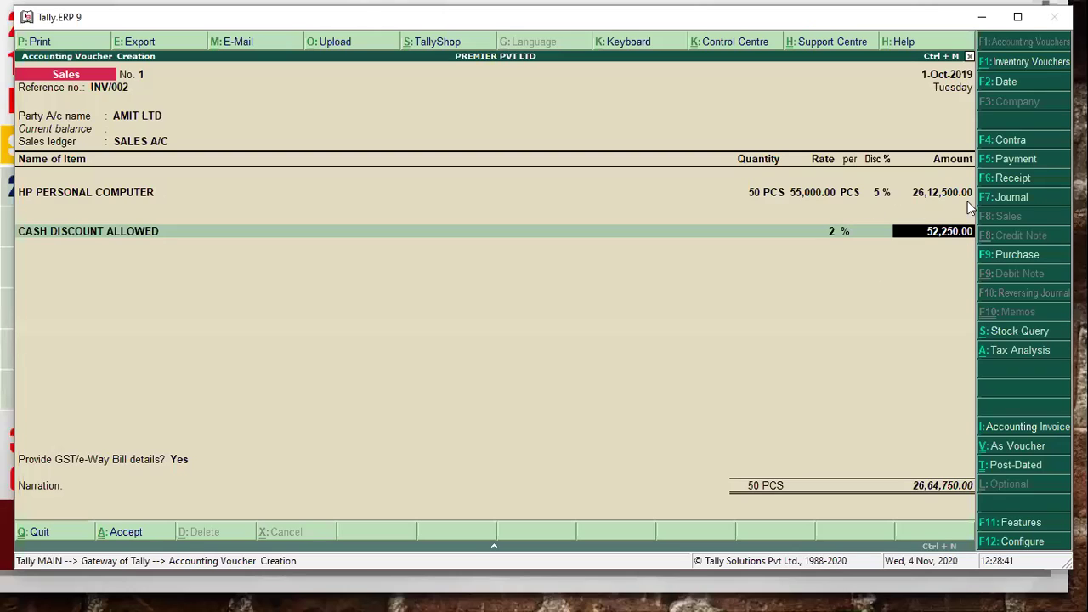
{"action": "key", "text": "Return"}
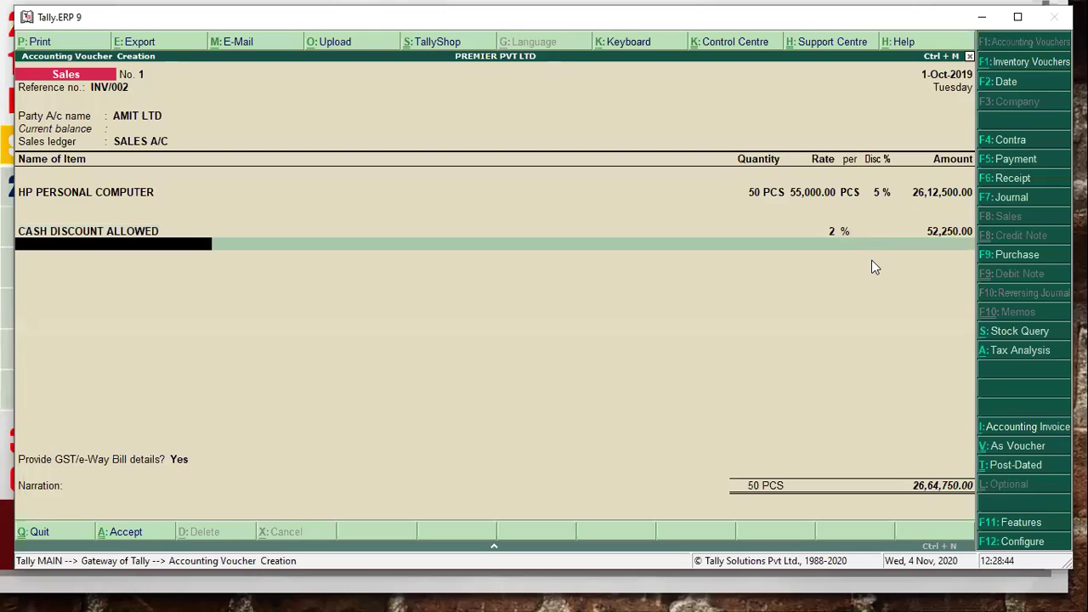
- View the voucher's detailed Tax Analysis, then compare CGST and SGST with the solution slide
{"action": "left_click", "coordinate": [1006, 354]}
{"action": "left_click", "coordinate": [999, 46]}
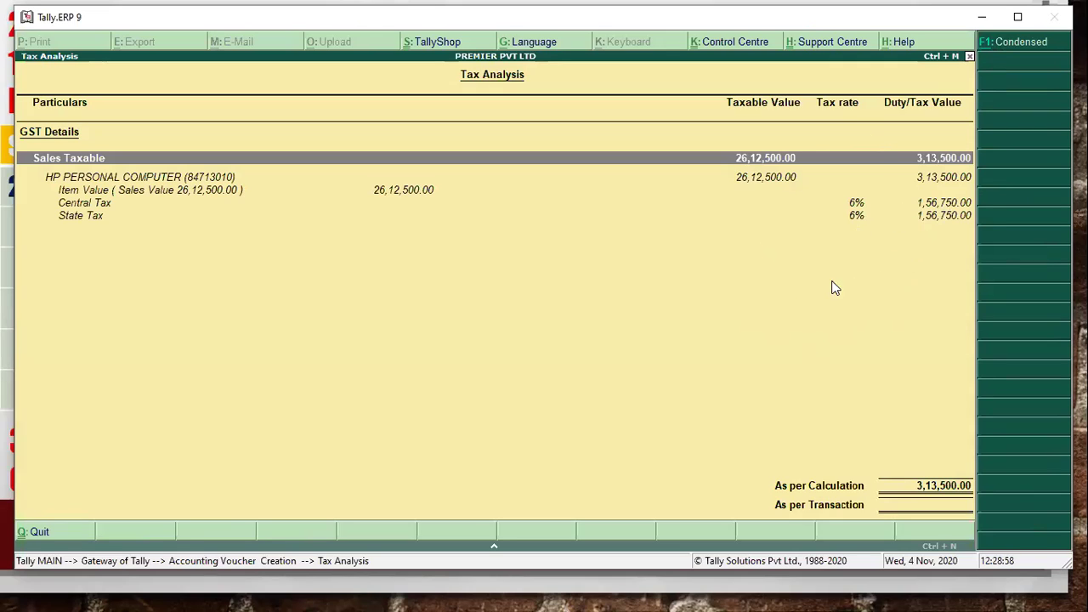
{"action": "key", "text": "alt+Tab"}
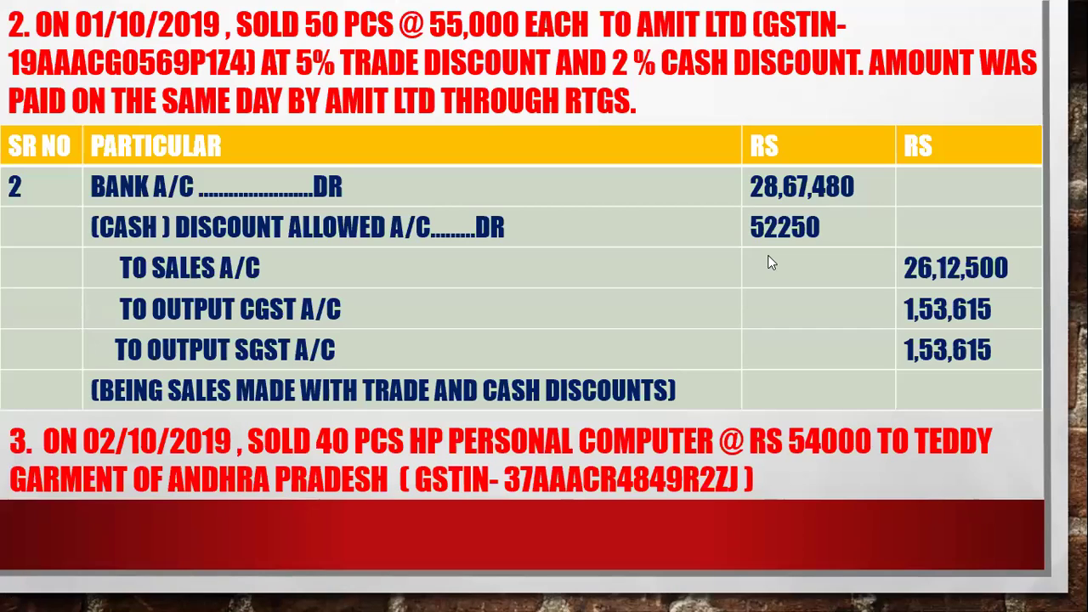
- Return from the solution slide to the Tally tax analysis
{"action": "key", "text": "alt+Tab"}
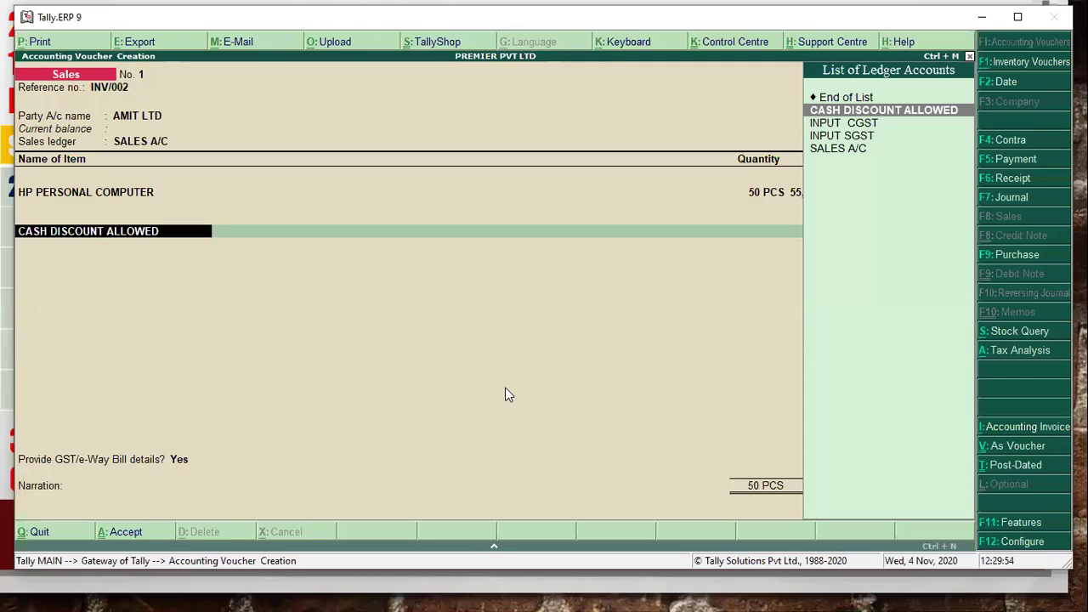
{"action": "key", "text": "Return"}
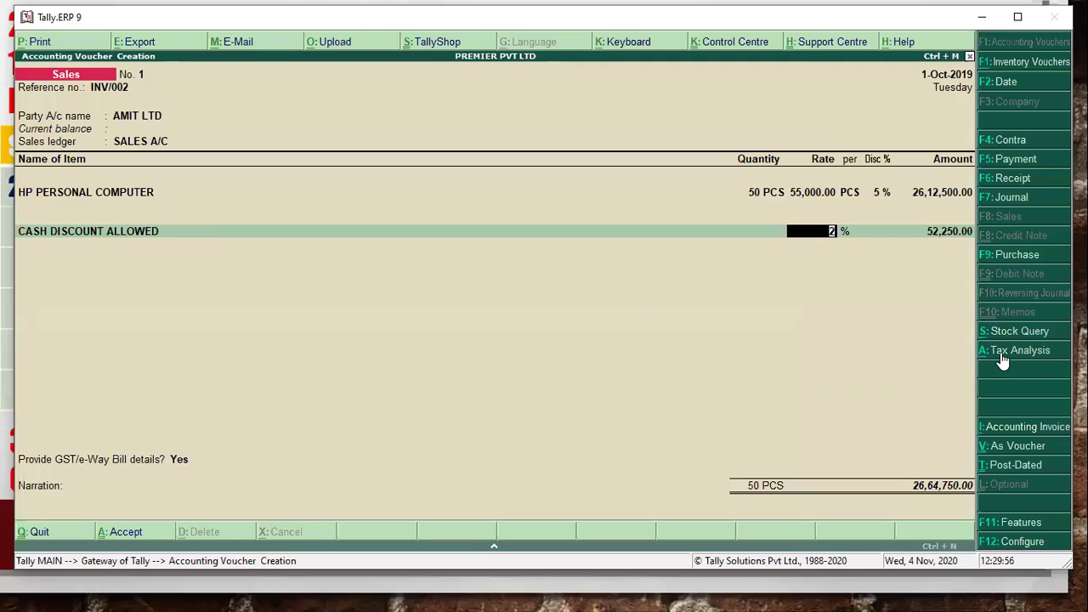
{"action": "left_click", "coordinate": [1011, 351]}
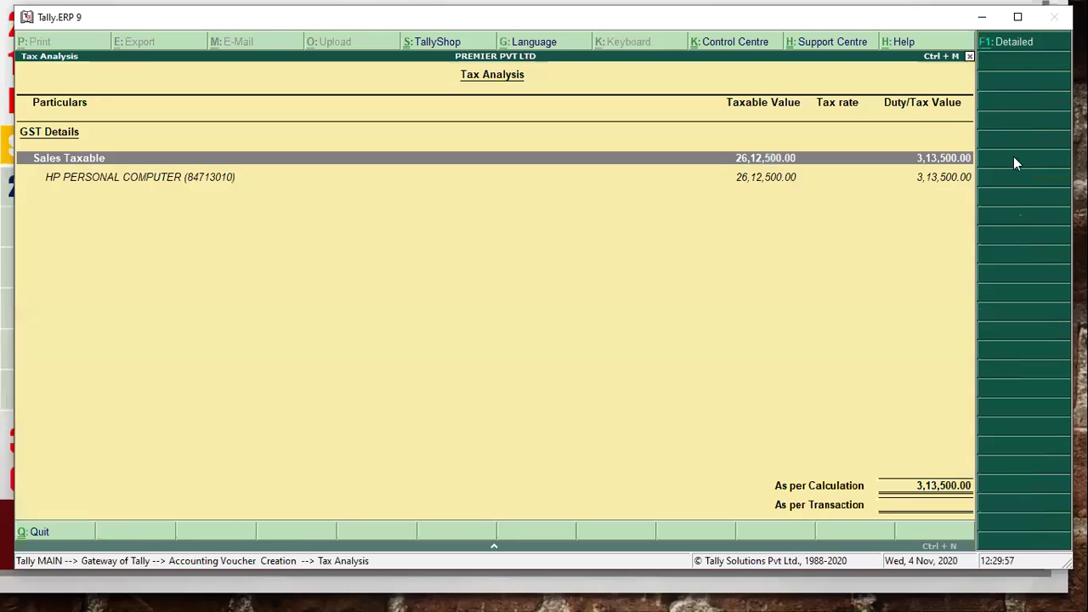
{"action": "left_click", "coordinate": [1012, 43]}
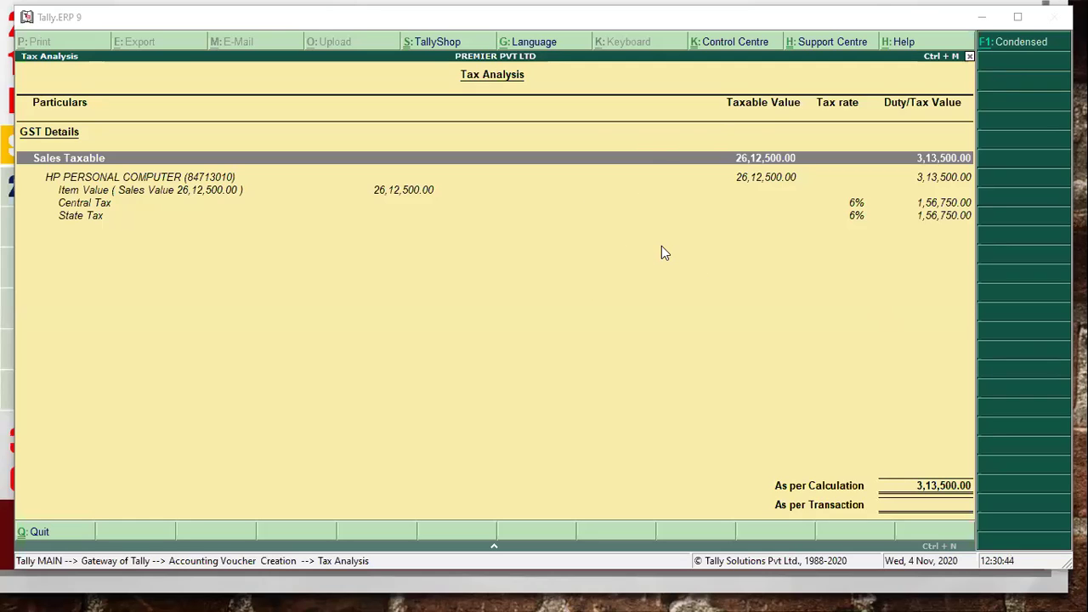
{"action": "key", "text": "alt+Tab"}
{"action": "key", "text": "alt+Tab"}
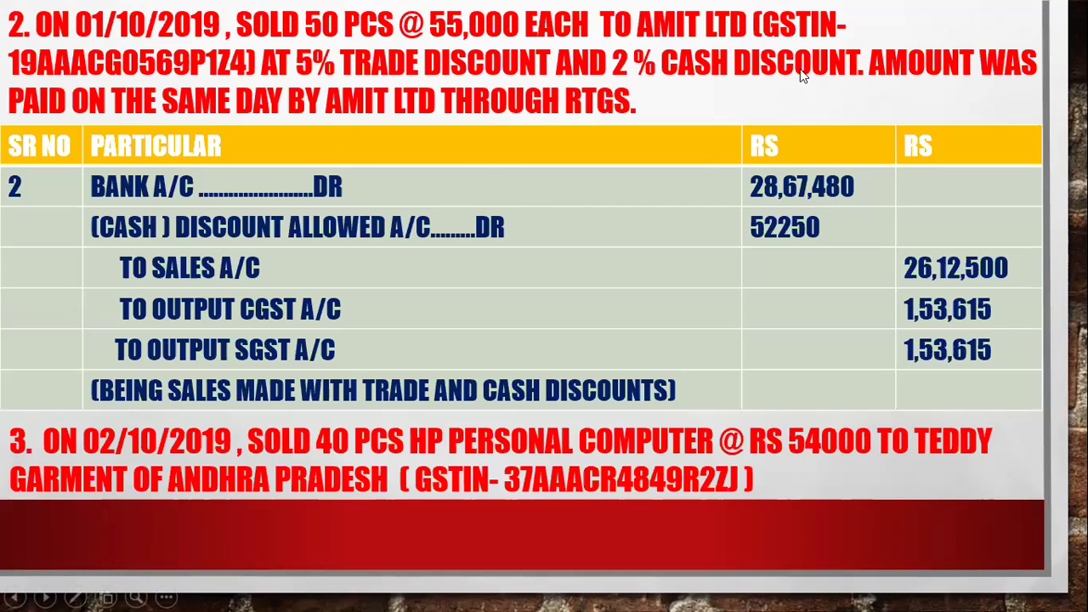
{"action": "key", "text": "alt+Tab"}
{"action": "key", "text": "Tab"}
{"action": "key", "text": "Tab"}
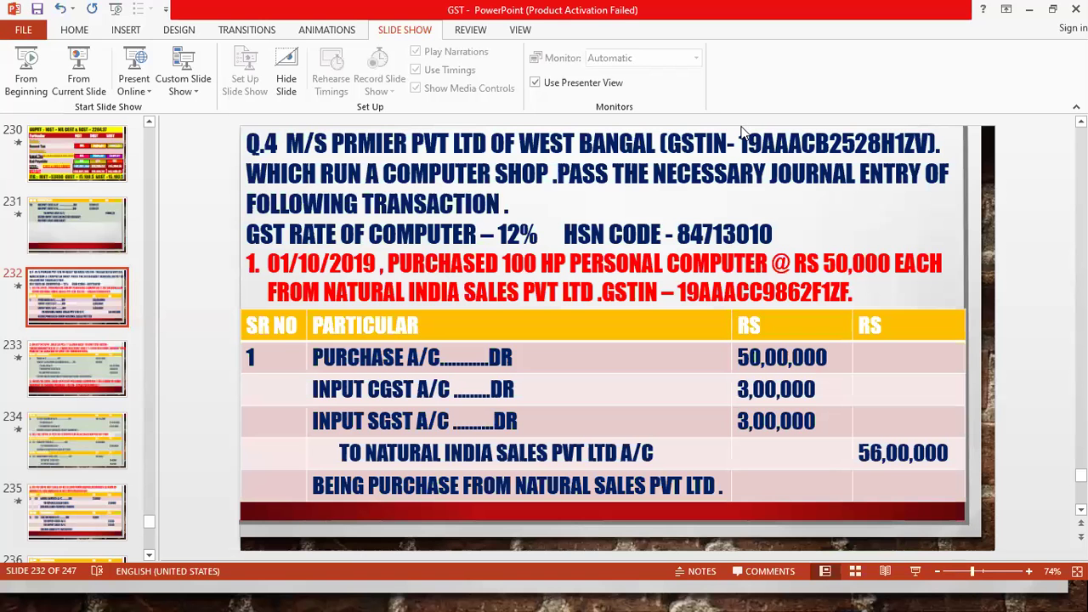
{"action": "key", "text": "alt+Tab"}
{"action": "key", "text": "Tab"}
{"action": "key", "text": "Tab"}
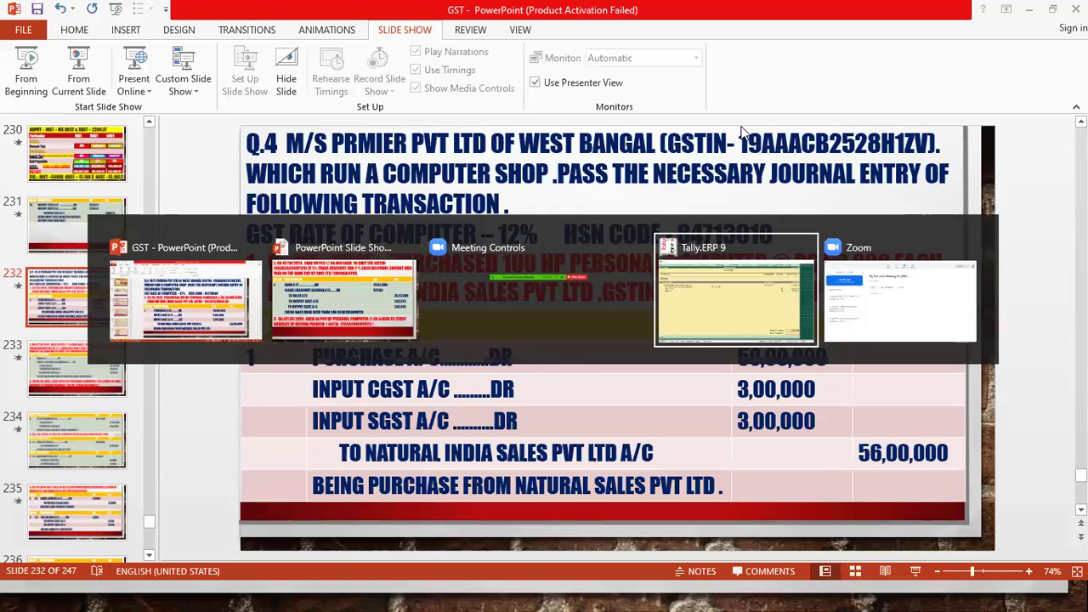
{"action": "key", "text": "Escape"}
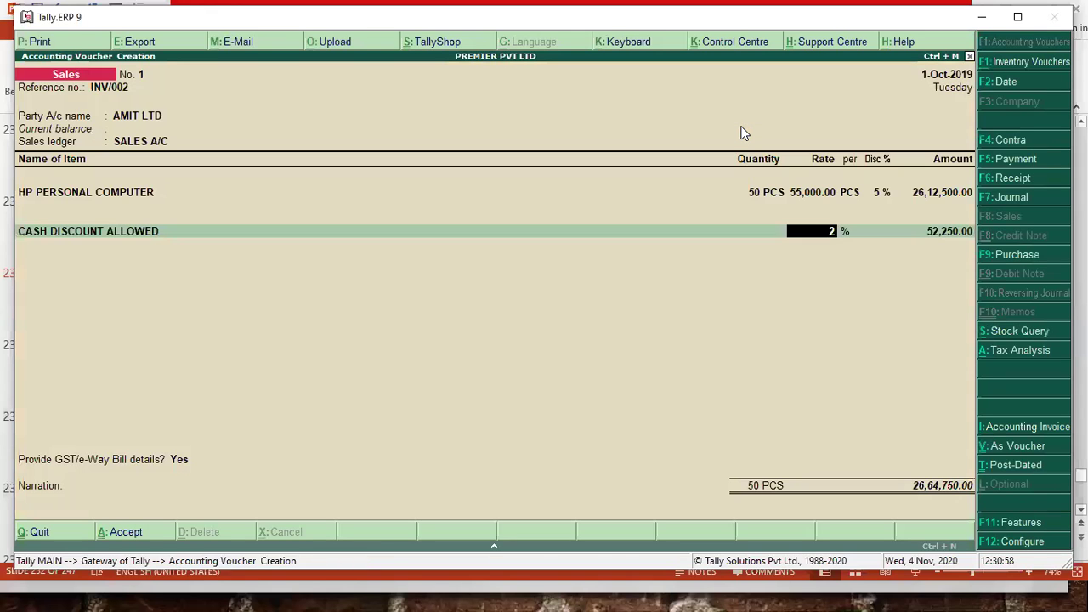
- Alter the cash discount ledger: Type of Ledger Not Applicable, Set/alter GST Details Yes
{"action": "key", "text": "BackSpace"}
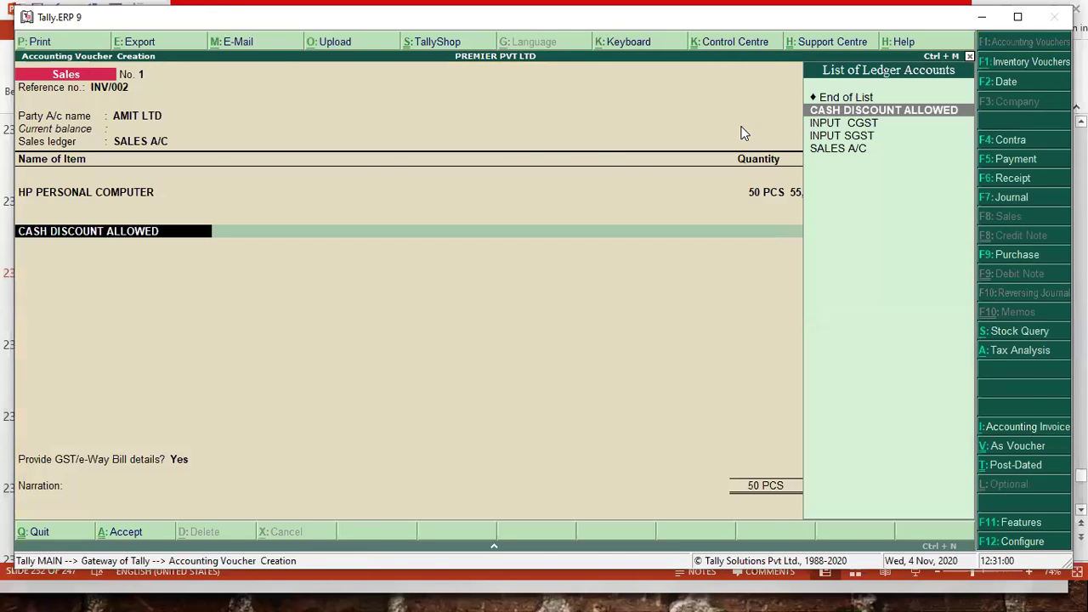
{"action": "key", "text": "ctrl+Return"}
{"action": "key", "text": "Return"}
{"action": "key", "text": "Return"}
{"action": "key", "text": "Return"}
{"action": "key", "text": "Return"}
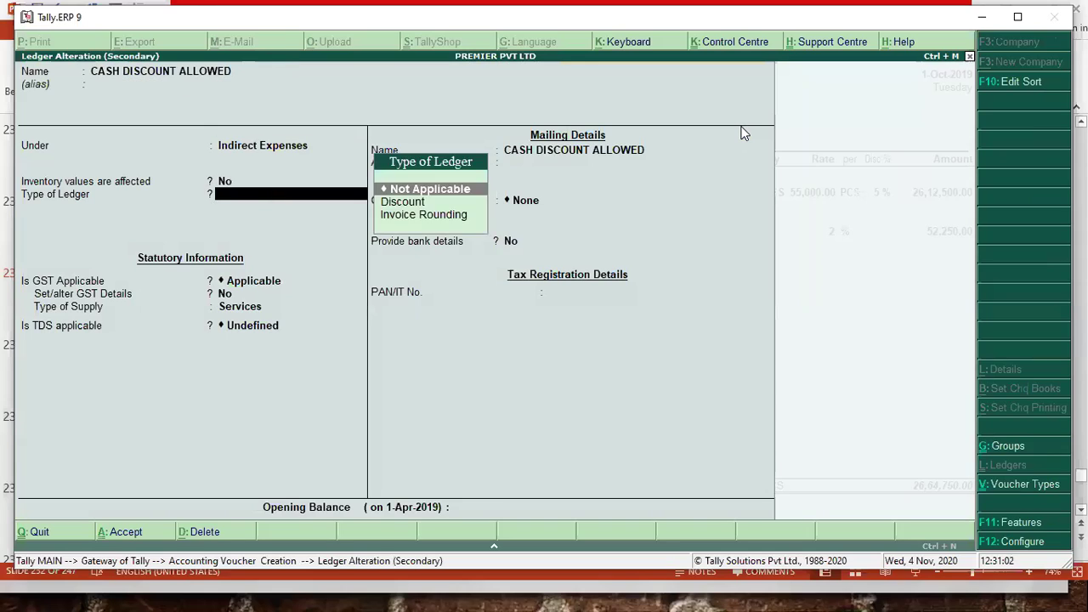
{"action": "key", "text": "Return"}
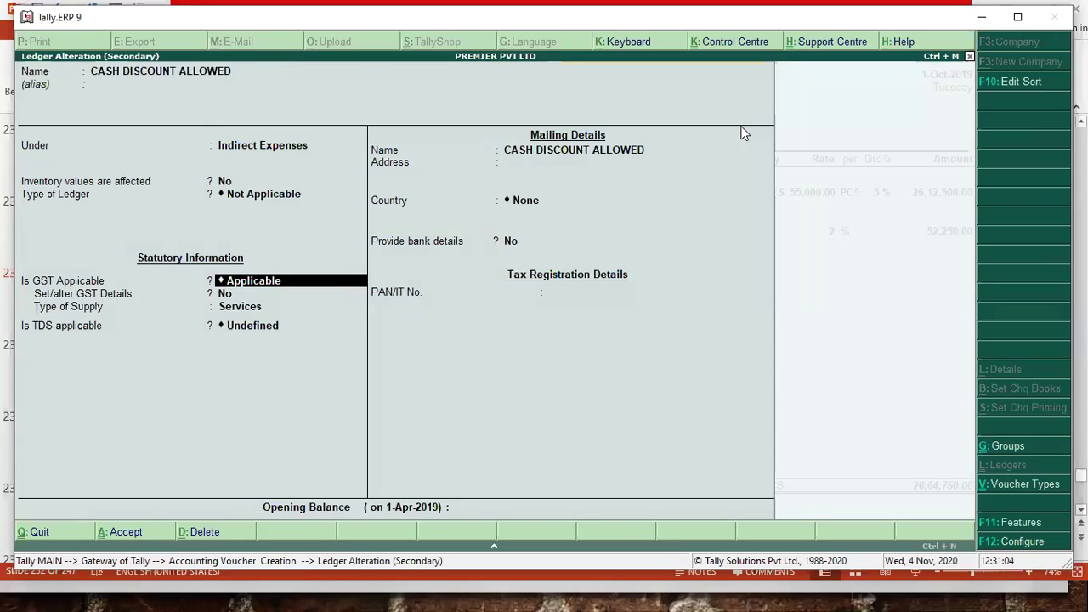
{"action": "key", "text": "Return"}
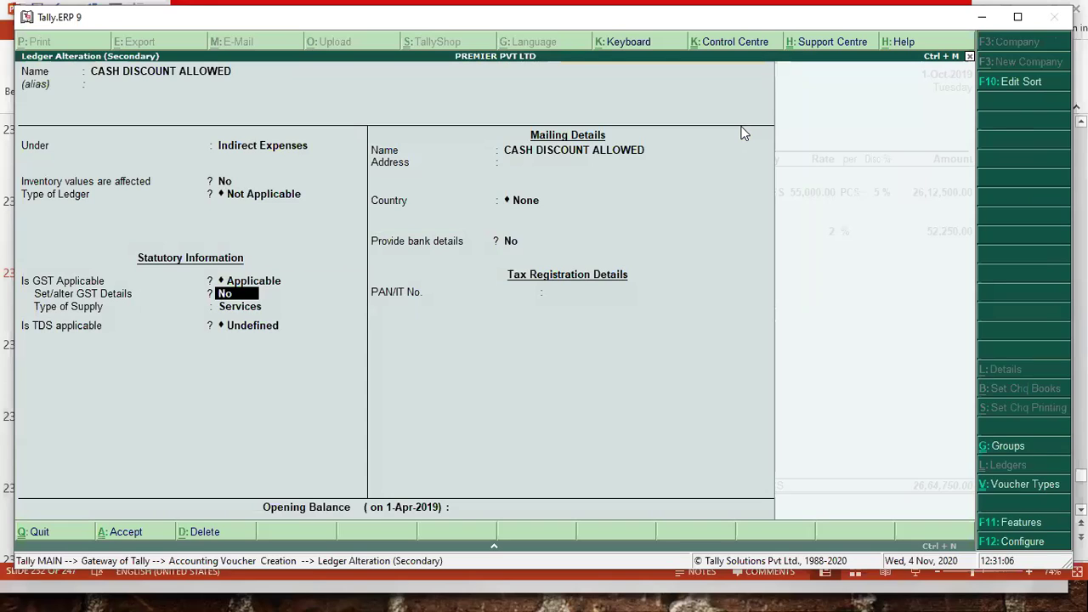
{"action": "type", "text": "y"}
{"action": "key", "text": "Return"}
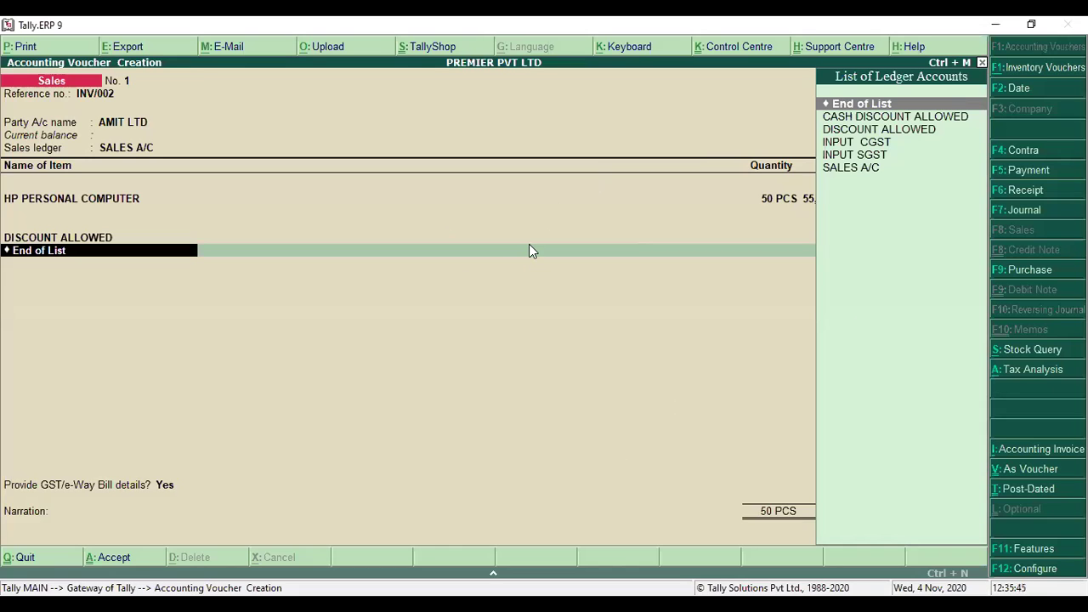
- Clear the empty item line and quit the sales voucher without saving
{"action": "key", "text": "BackSpace"}
{"action": "key", "text": "Escape"}
{"action": "key", "text": "Return"}
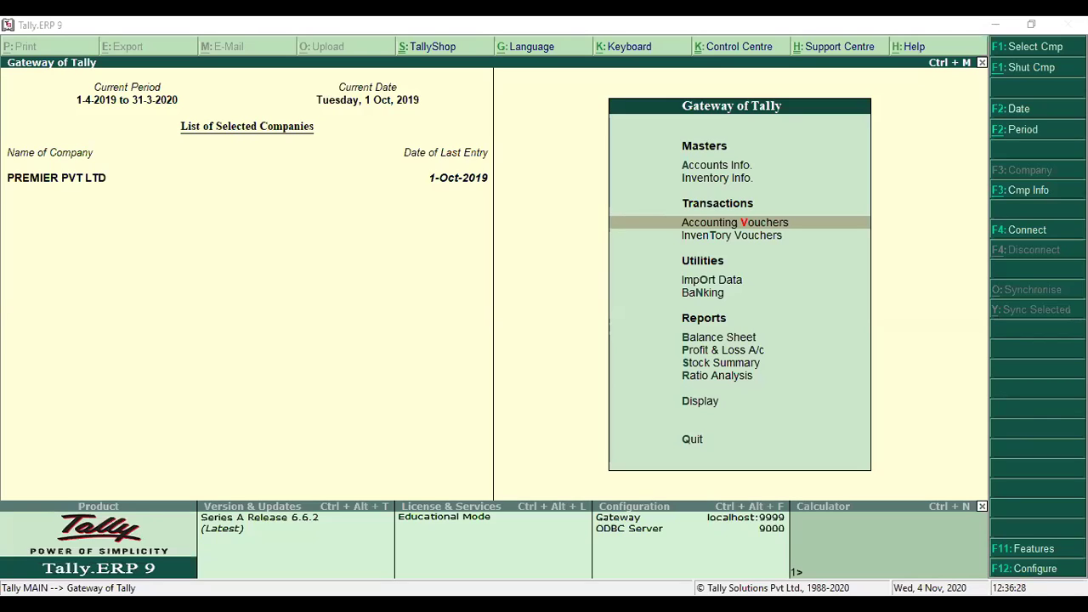
- Start a sales voucher with reference INV/003 and change its date to 2-Oct-2019
{"action": "key", "text": "Return"}
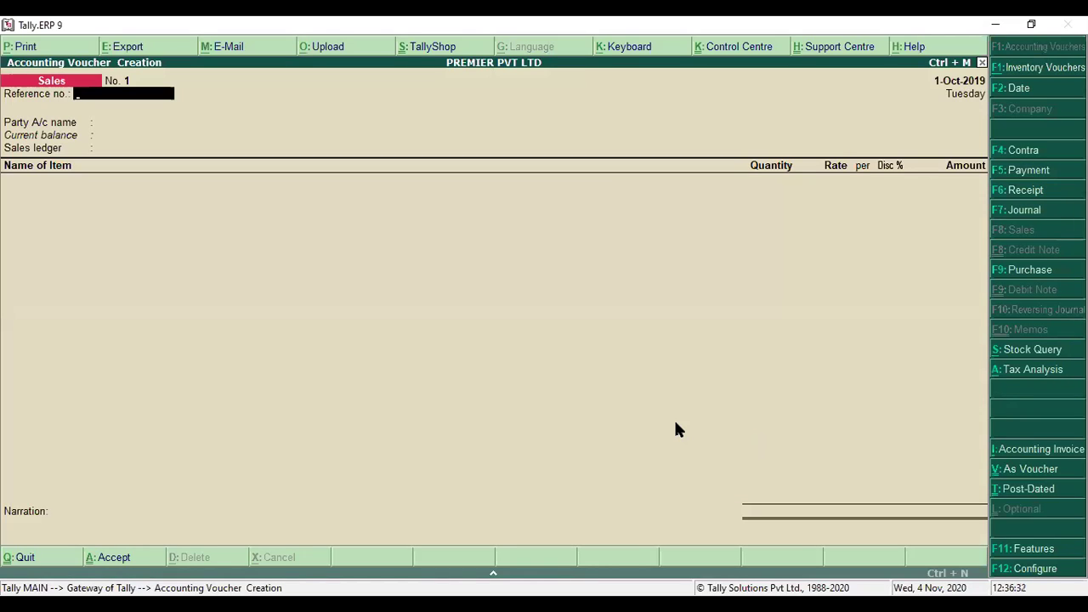
{"action": "type", "text": "INV_"}
{"action": "type", "text": "003"}
{"action": "key", "text": "Return"}
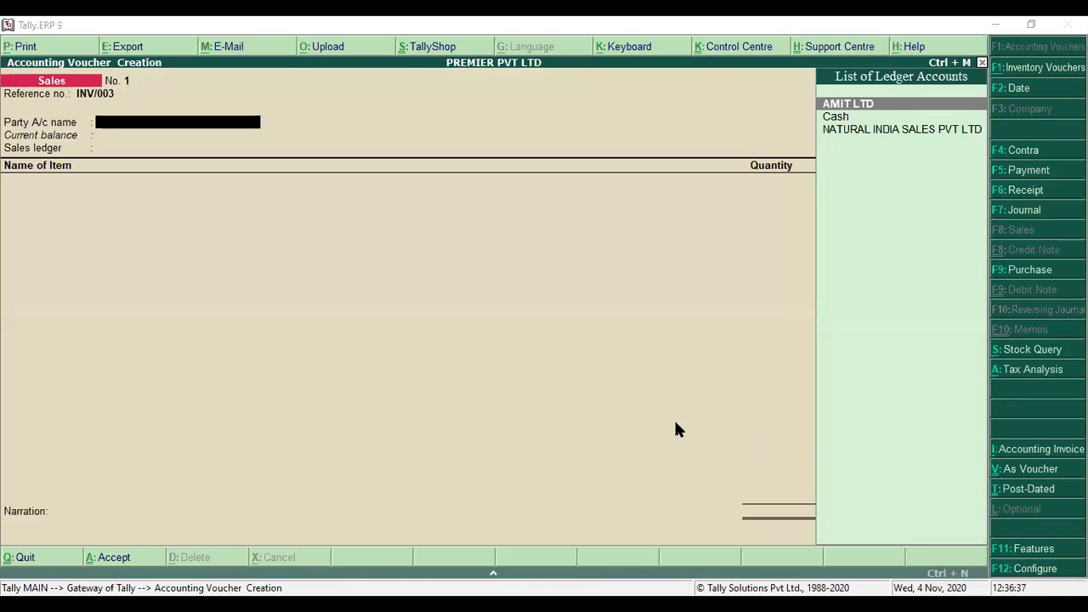
{"action": "left_click", "coordinate": [676, 423]}
{"action": "left_click", "coordinate": [1010, 88]}
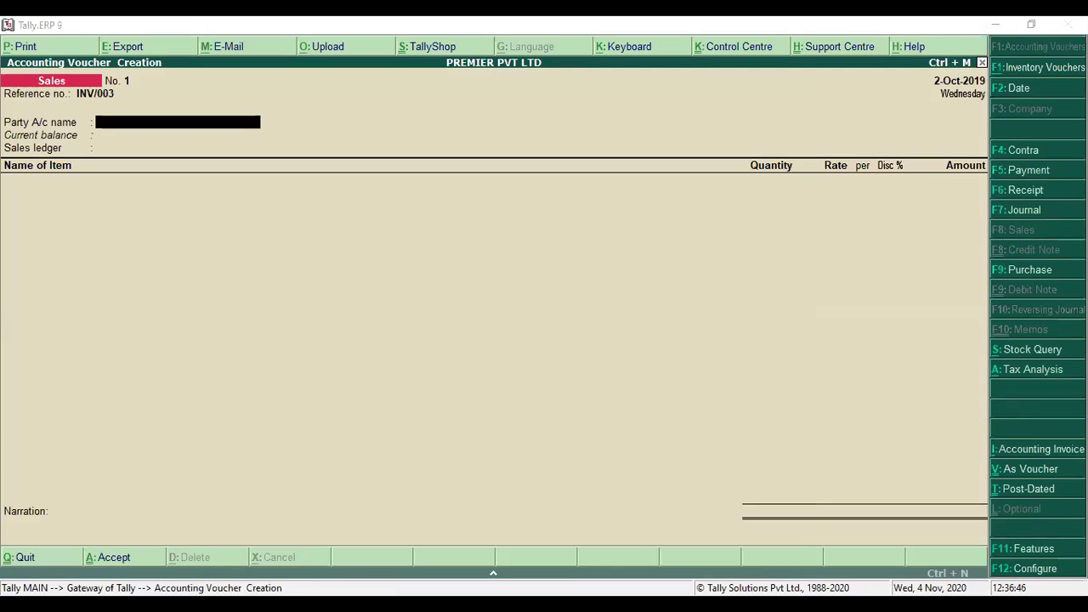
{"action": "left_click", "coordinate": [1009, 82]}
- Create party ledger TEDDY GARMENTS under Sundry Debtors, state Andhra Pradesh, Regular registration
{"action": "key", "text": "alt+c"}
{"action": "type", "text": "TEDDY GARMENTS"}
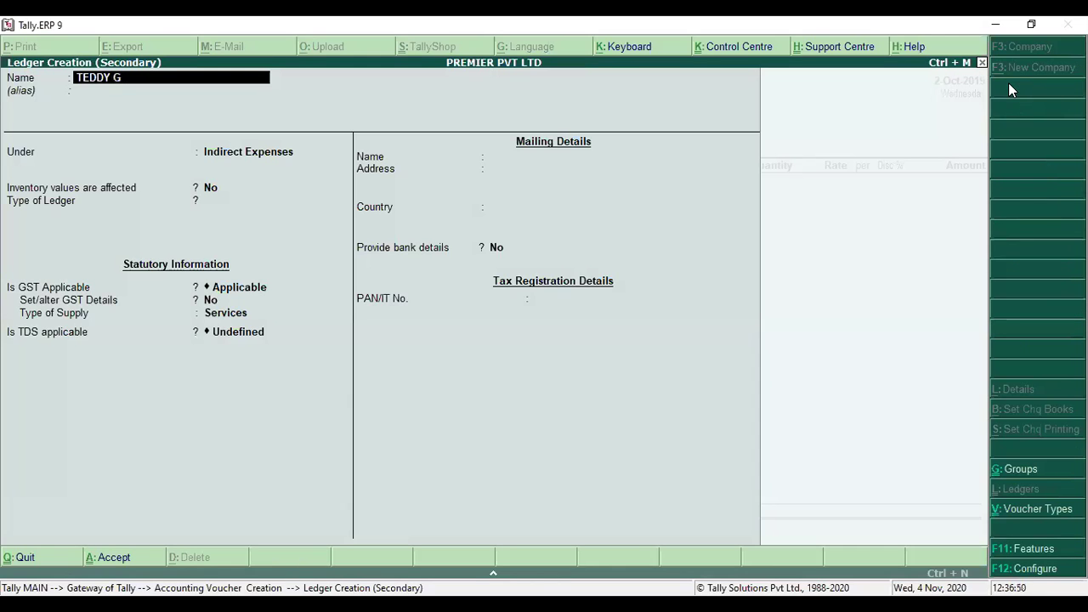
{"action": "key", "text": "Return"}
{"action": "key", "text": "Return"}
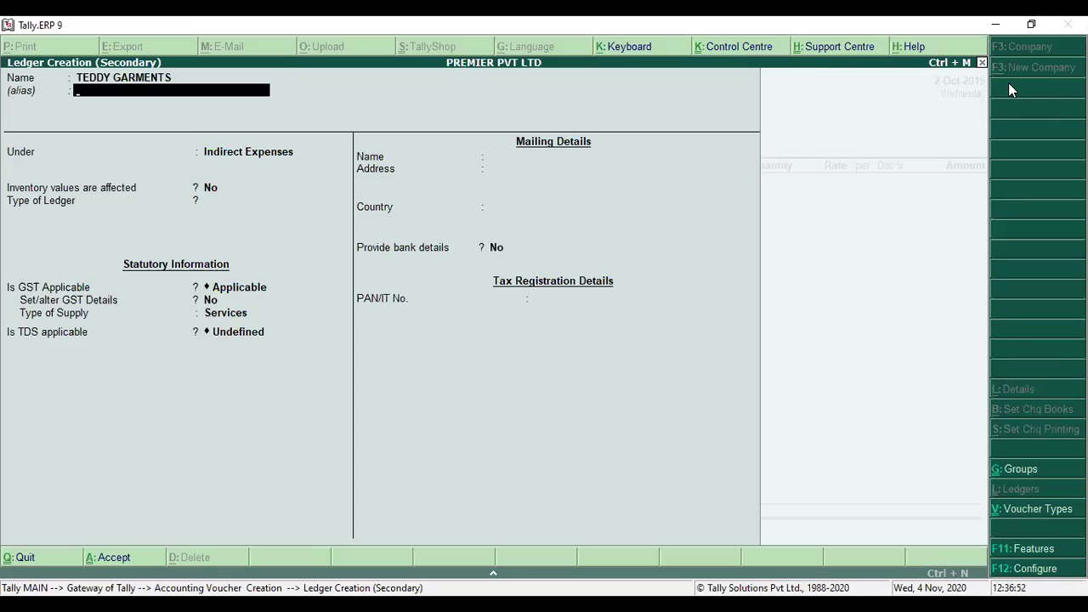
{"action": "type", "text": "su"}
{"action": "key", "text": "Return"}
{"action": "key", "text": "Return"}
{"action": "key", "text": "Return"}
{"action": "key", "text": "Return"}
{"action": "key", "text": "Return"}
{"action": "key", "text": "alt+Tab"}
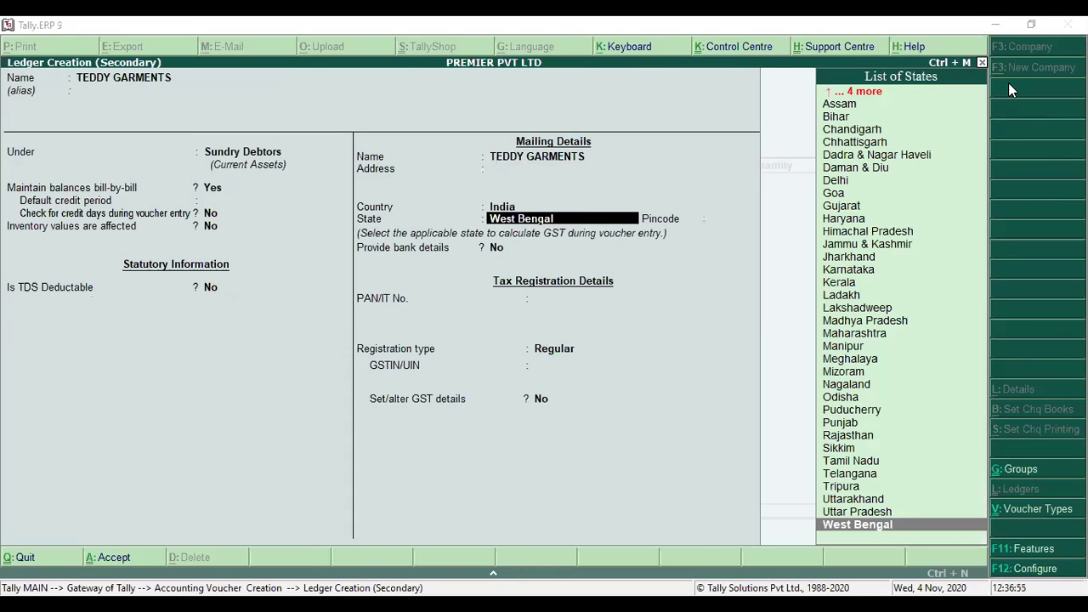
{"action": "left_click", "coordinate": [1010, 83]}
{"action": "type", "text": "AND"}
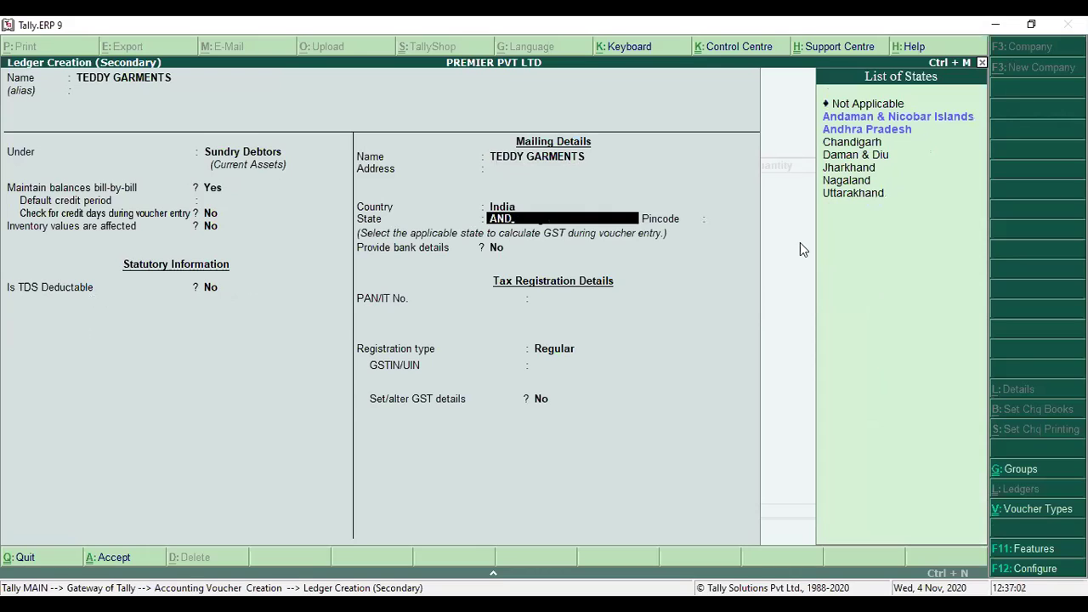
{"action": "key", "text": "Down"}
{"action": "key", "text": "Return"}
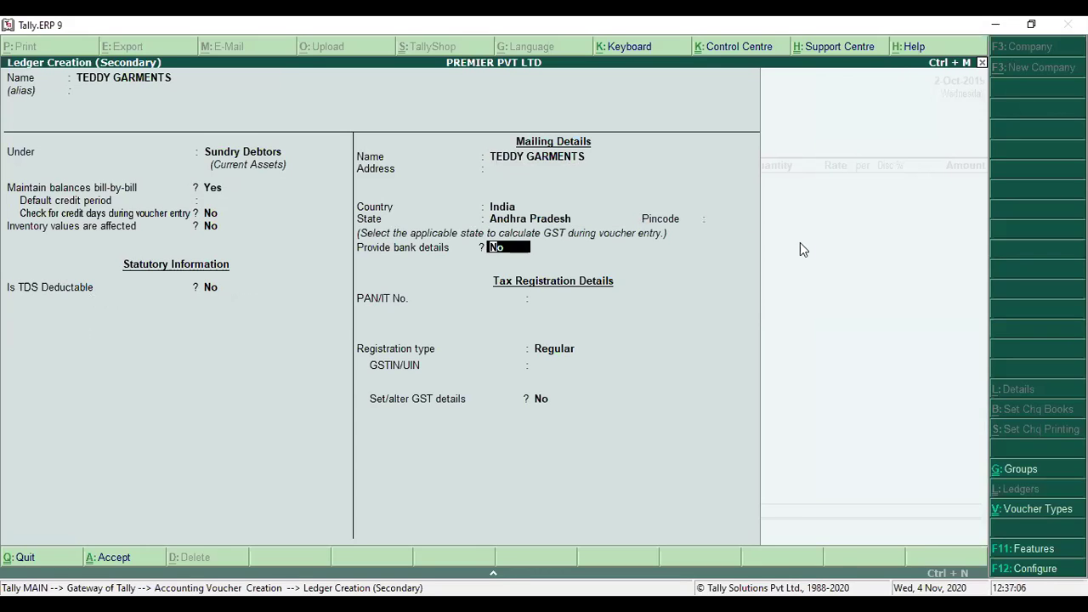
{"action": "key", "text": "Return"}
{"action": "key", "text": "Return"}
{"action": "key", "text": "Return"}
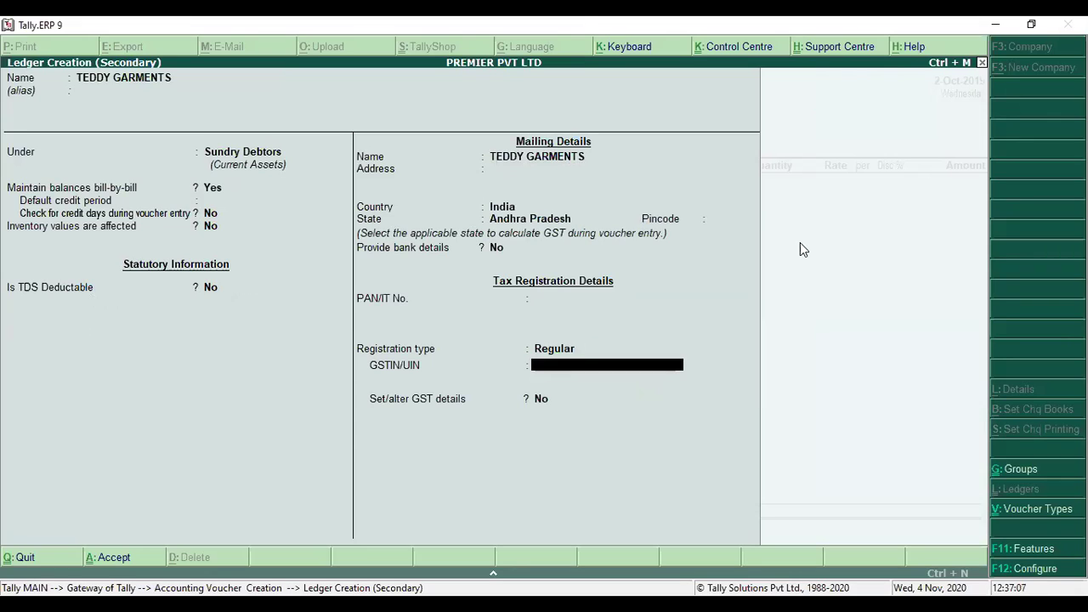
- Enter the party's GSTIN, correcting its last character, and finish the ledger details
{"action": "left_click", "coordinate": [585, 460]}
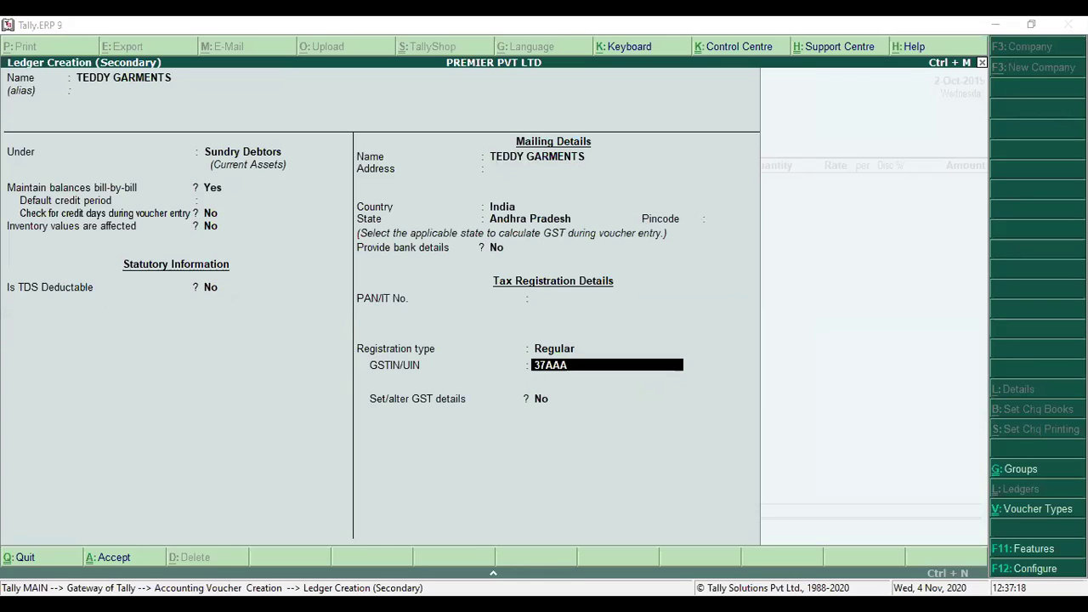
{"action": "left_click", "coordinate": [529, 380]}
{"action": "left_click", "coordinate": [529, 379]}
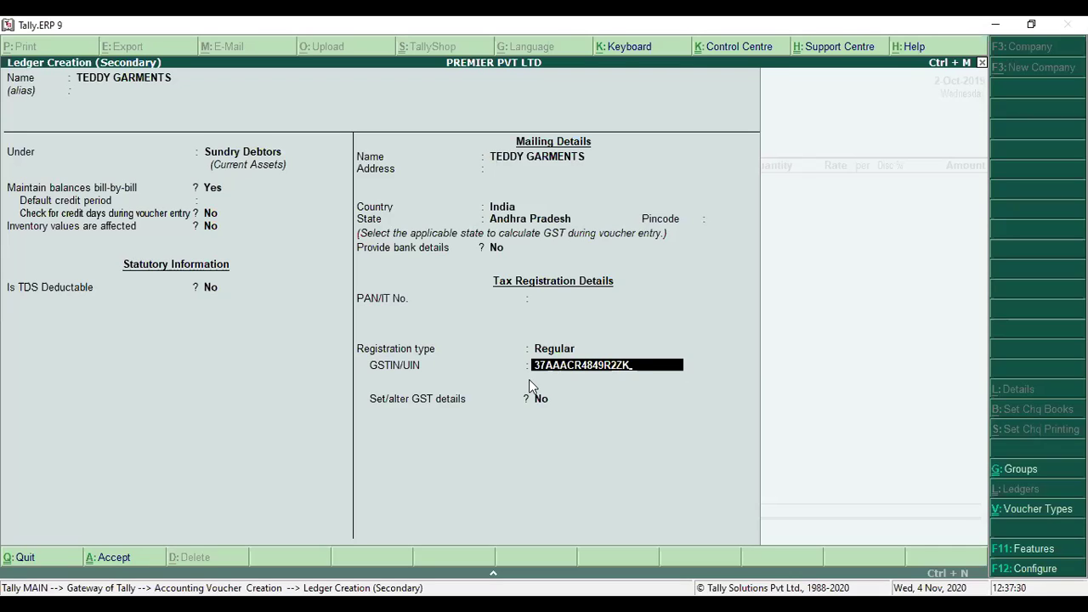
{"action": "key", "text": "Return"}
{"action": "key", "text": "Return"}
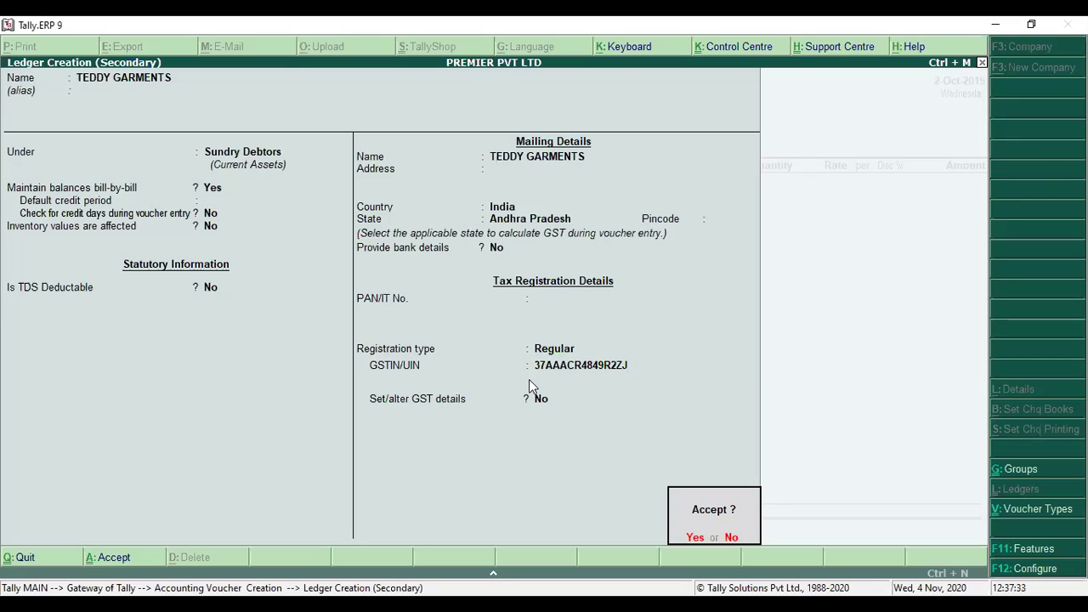
{"action": "key", "text": "Return"}
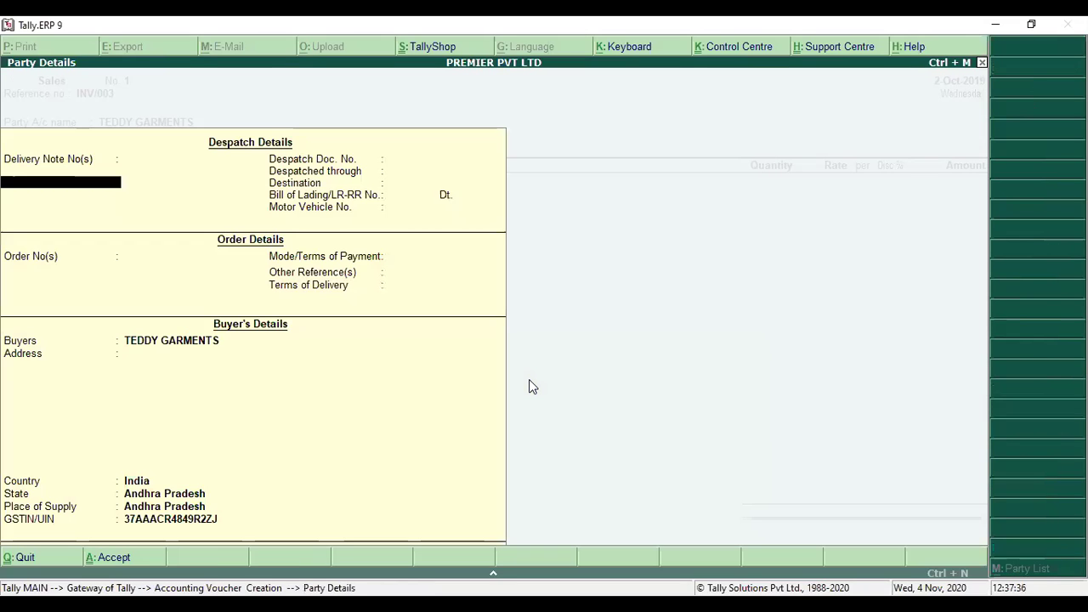
- Save the party ledger and bill 40 PCS of HP PERSONAL COMPUTER at 54,000 to SALES A/C
{"action": "key", "text": "ctrl+a"}
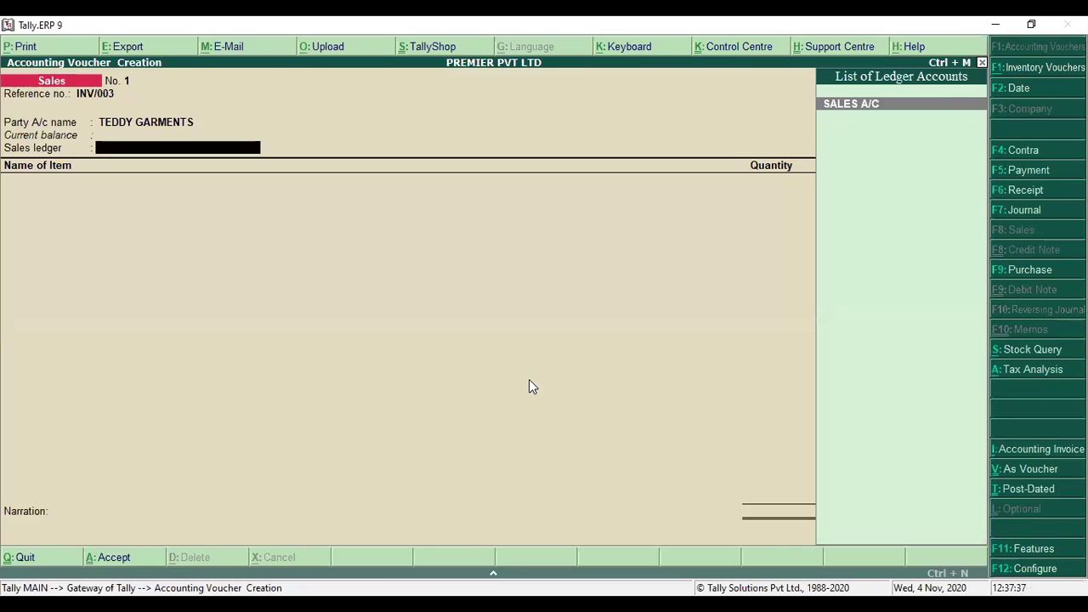
{"action": "key", "text": "Return"}
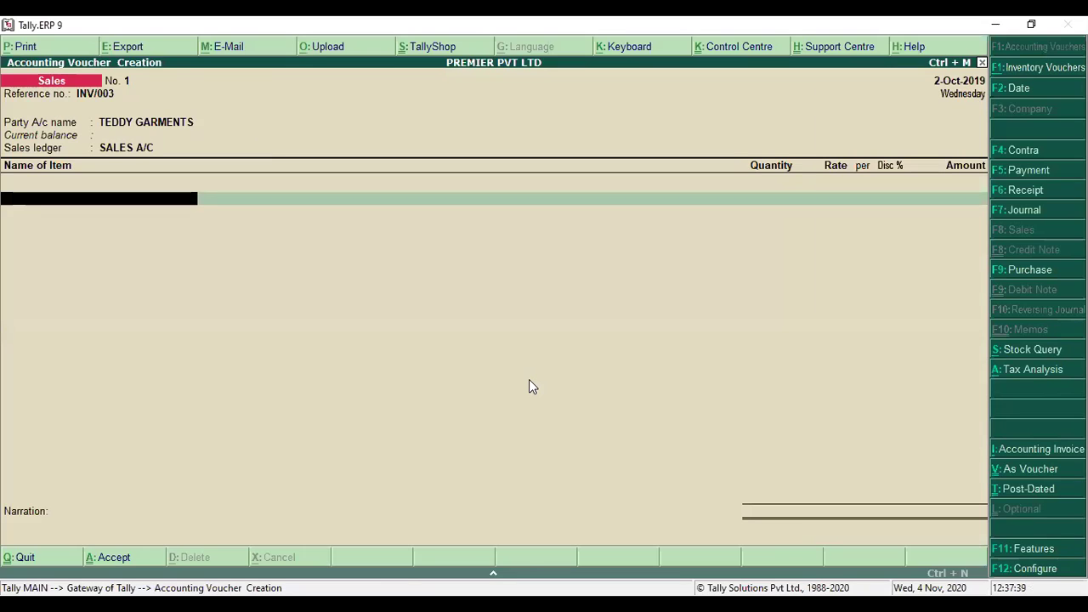
{"action": "key", "text": "Down"}
{"action": "key", "text": "Return"}
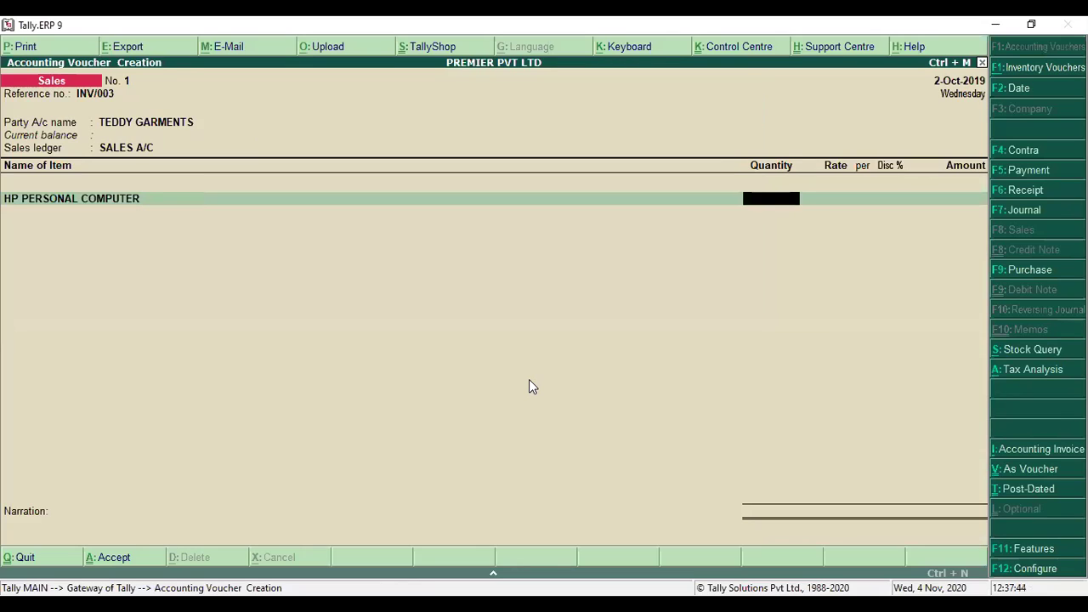
{"action": "type", "text": "40"}
{"action": "key", "text": "Return"}
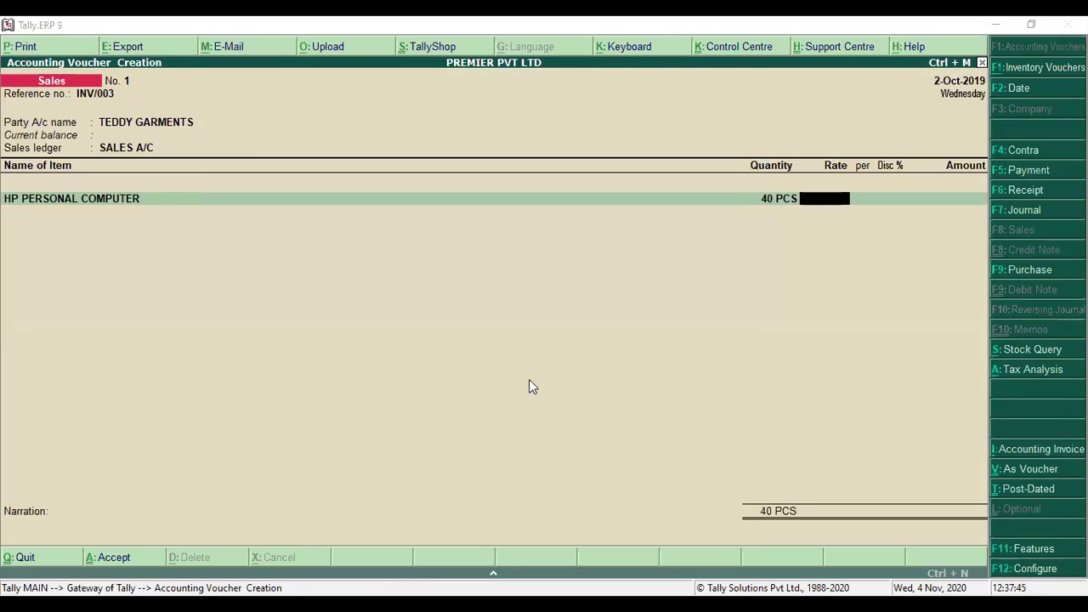
{"action": "type", "text": "54000"}
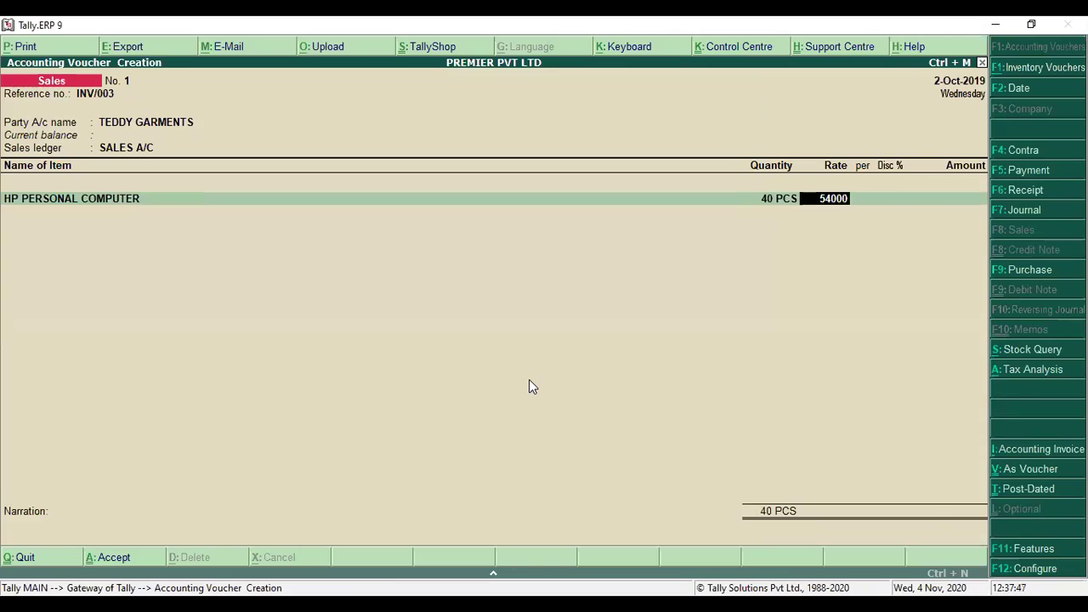
{"action": "key", "text": "Return"}
{"action": "key", "text": "Return"}
{"action": "key", "text": "Return"}
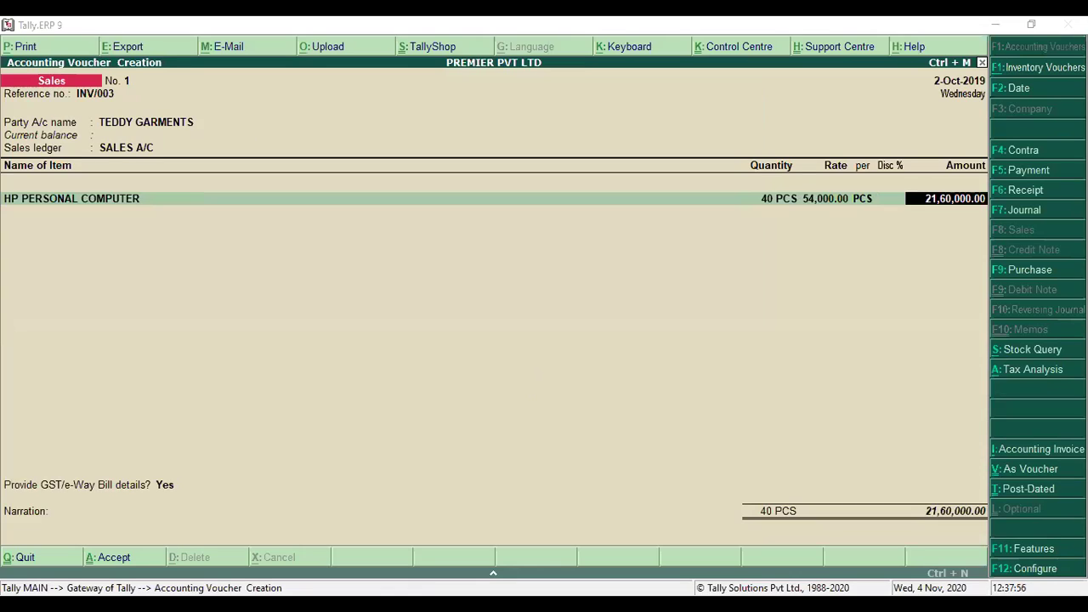
- Show the detailed Tax Analysis with 12% Integrated Tax of 2,59,200
{"action": "left_click", "coordinate": [968, 209]}
{"action": "left_click", "coordinate": [1025, 370]}
{"action": "left_click", "coordinate": [1027, 48]}
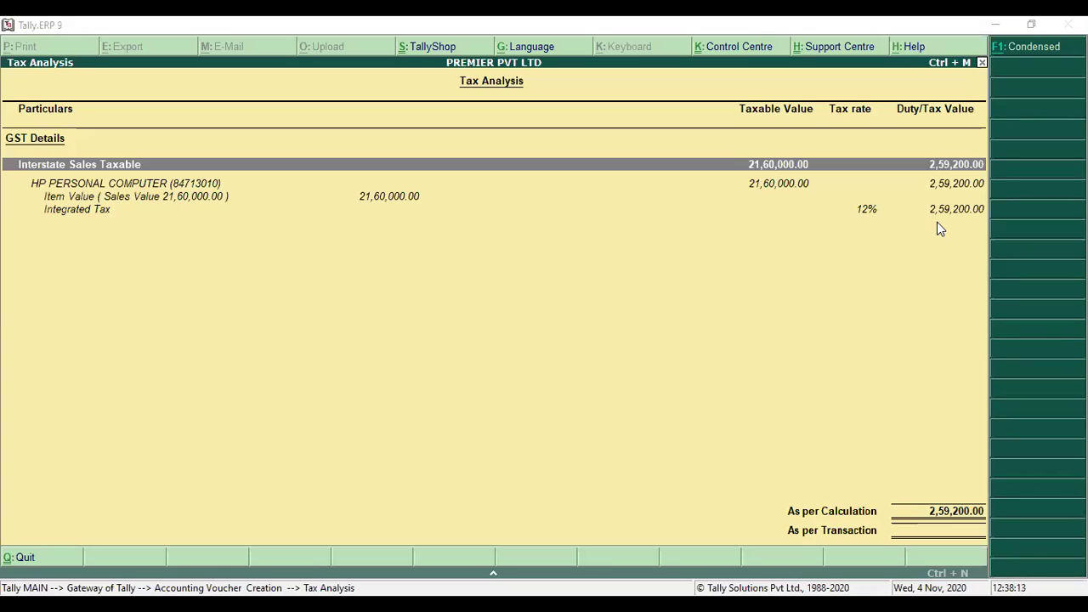
- Create ledger OUTPUT IGST under Duties & Taxes with duty type GST and tax type Integrated Tax
{"action": "key", "text": "Escape"}
{"action": "key", "text": "Return"}
{"action": "key", "text": "Return"}
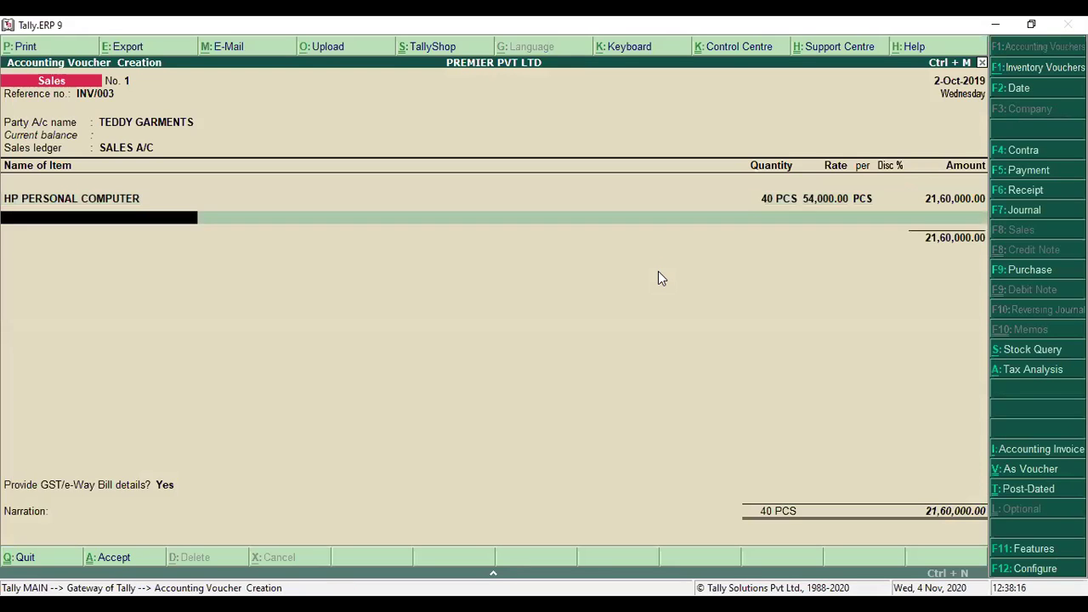
{"action": "key", "text": "alt+c"}
{"action": "type", "text": "OUT"}
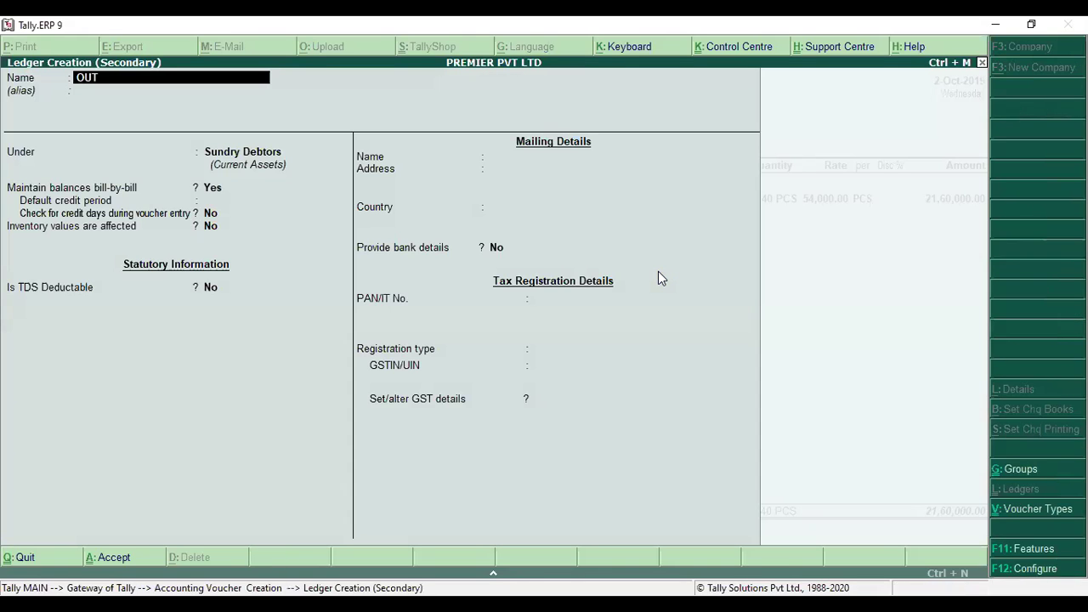
{"action": "type", "text": "PUT IGST"}
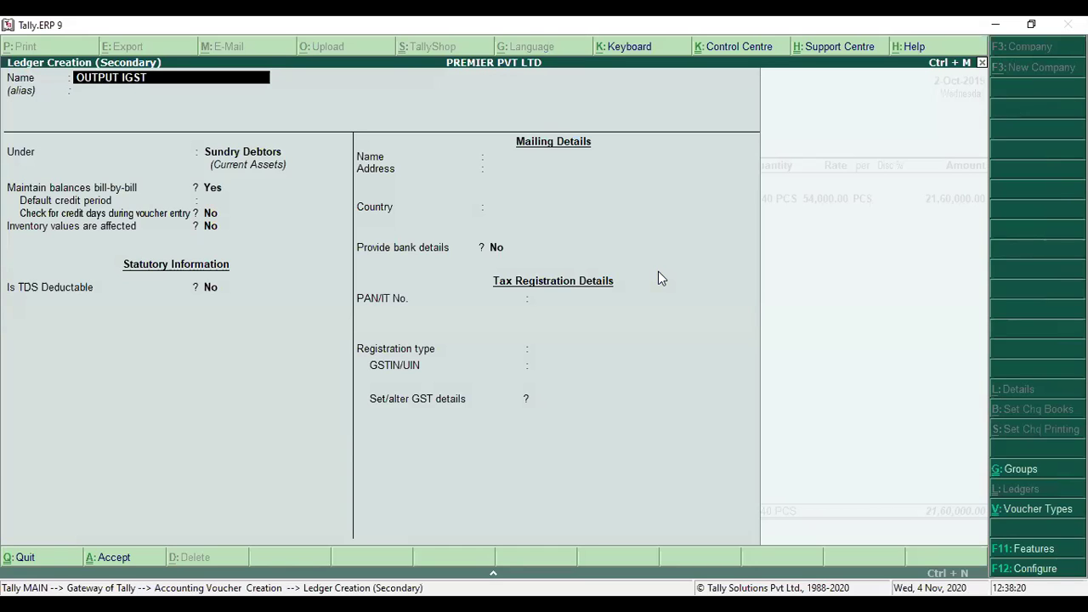
{"action": "key", "text": "Return"}
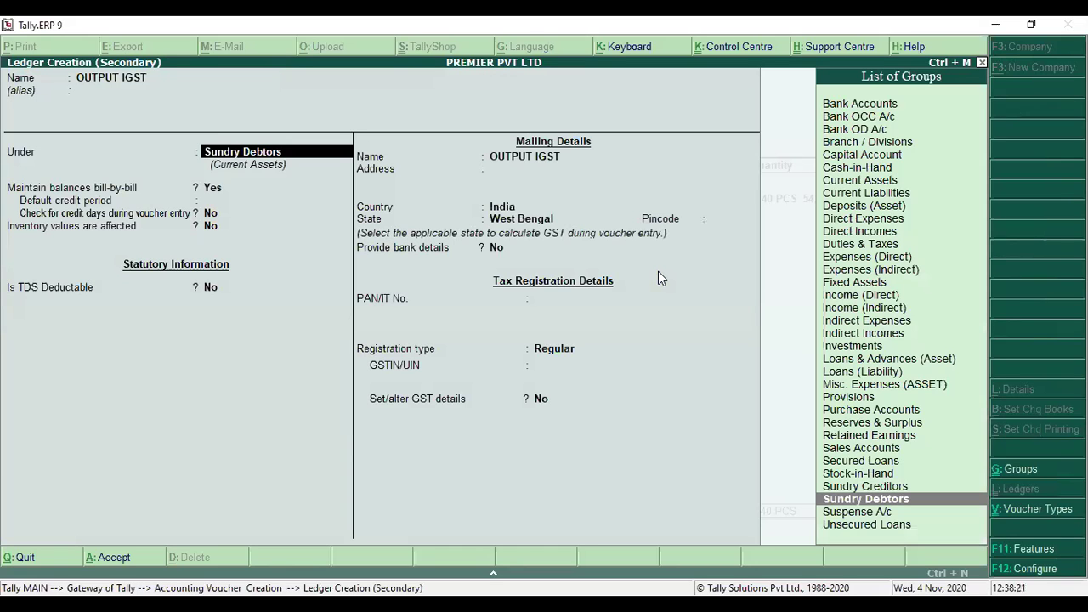
{"action": "type", "text": "DU"}
{"action": "key", "text": "Return"}
{"action": "key", "text": "Up"}
{"action": "key", "text": "Return"}
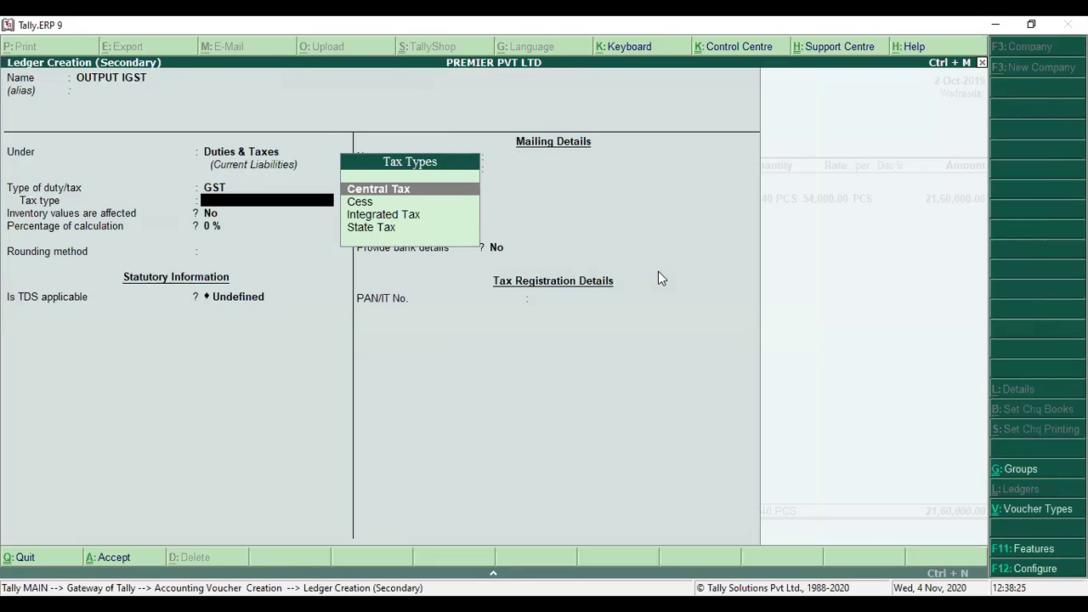
{"action": "key", "text": "Down"}
{"action": "key", "text": "Down"}
{"action": "key", "text": "Down"}
{"action": "key", "text": "Up"}
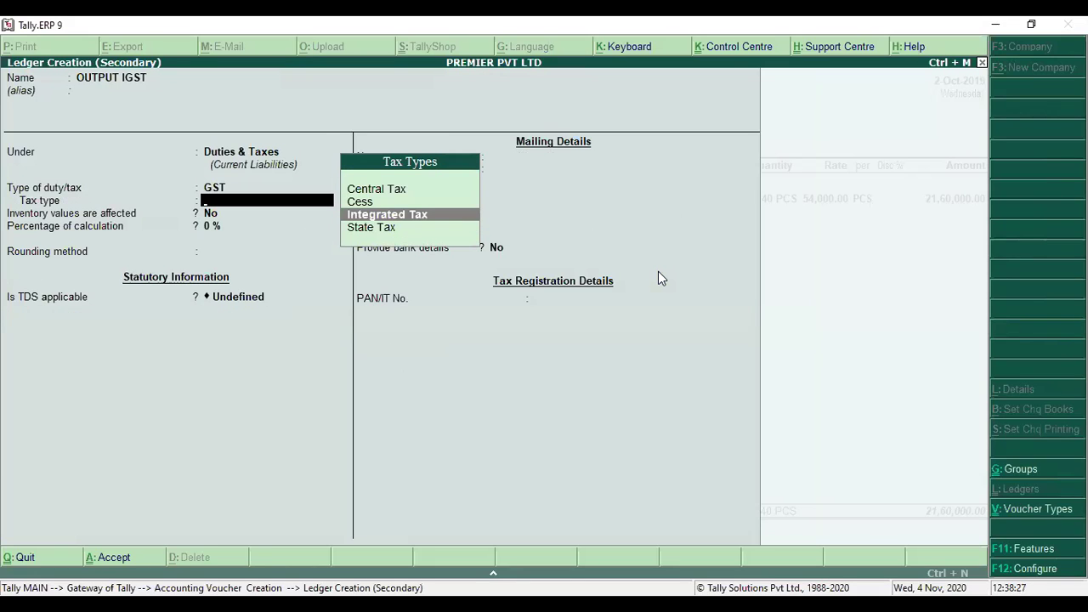
{"action": "key", "text": "Return"}
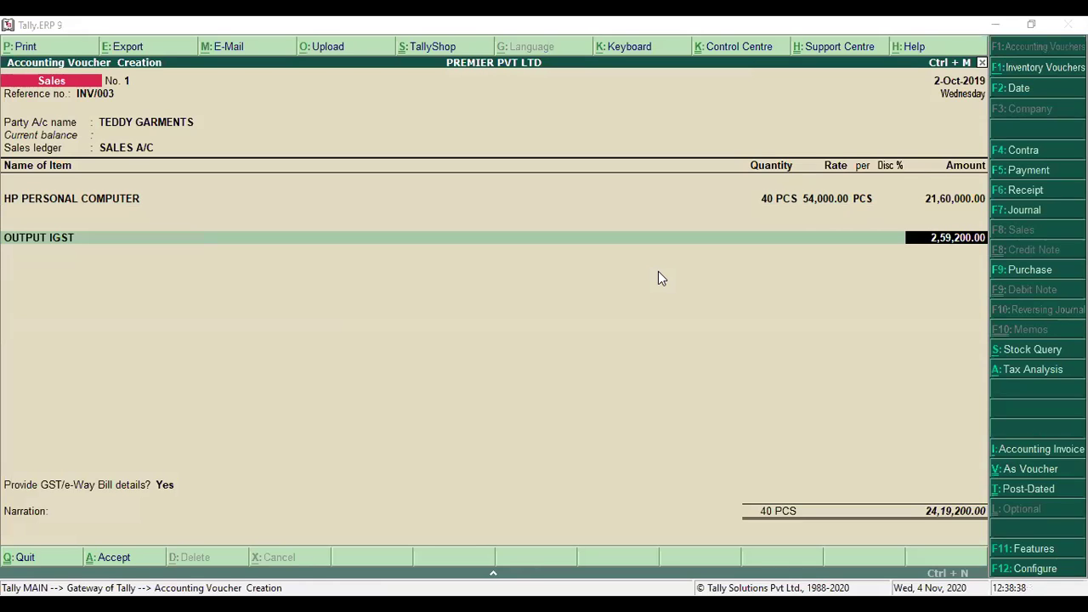
- Accept the 2,59,200 IGST amount, confirm GST/e-Way Bill details, and save the 24,19,200 sale
{"action": "left_click", "coordinate": [659, 273]}
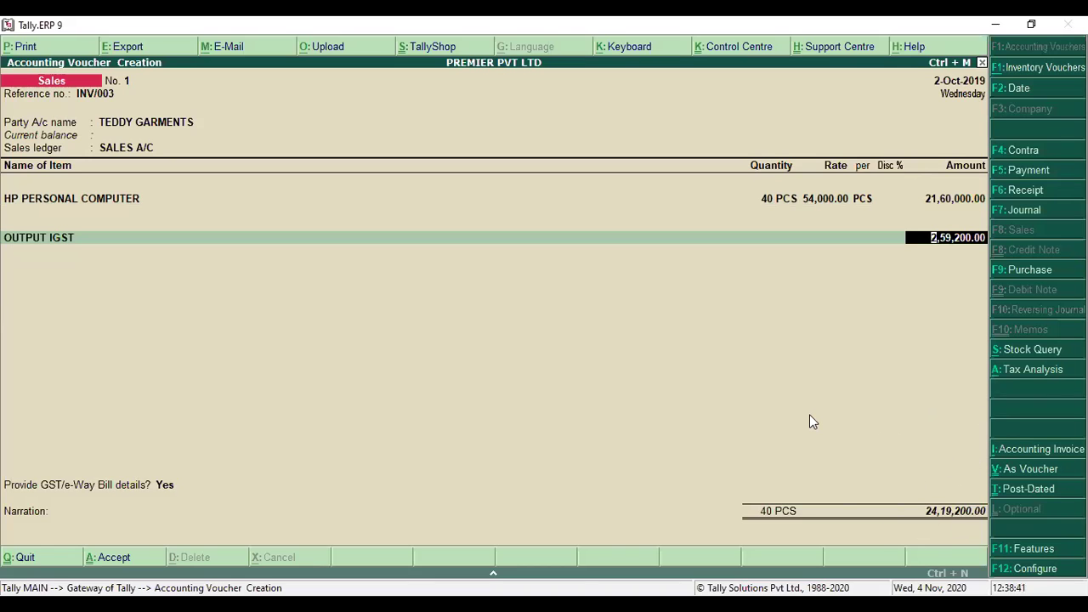
{"action": "key", "text": "Return"}
{"action": "key", "text": "Return"}
{"action": "key", "text": "Return"}
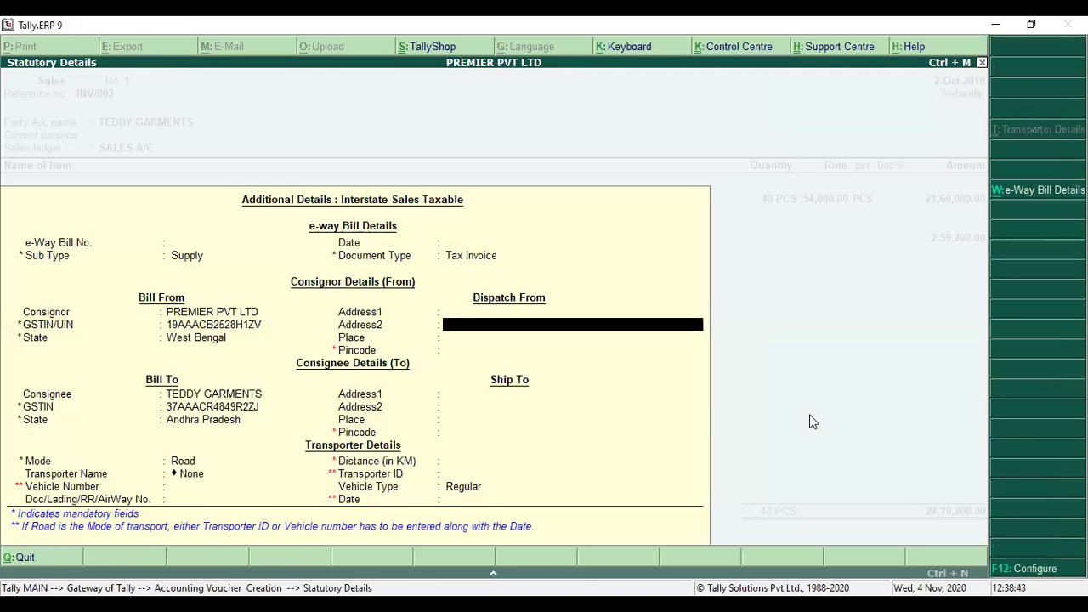
{"action": "key", "text": "ctrl+a"}
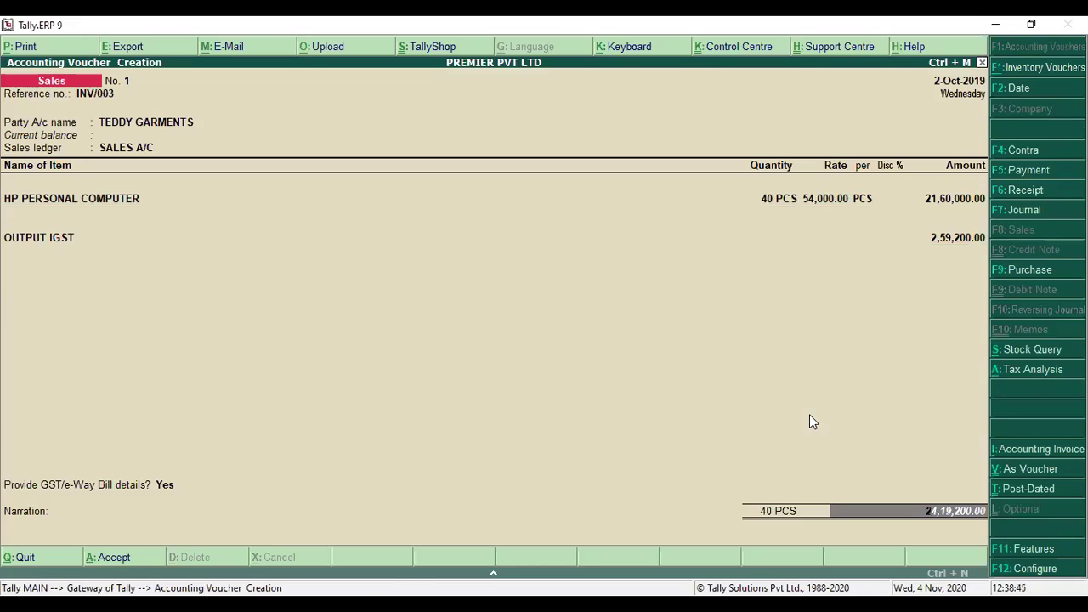
{"action": "key", "text": "Return"}
{"action": "key", "text": "Return"}
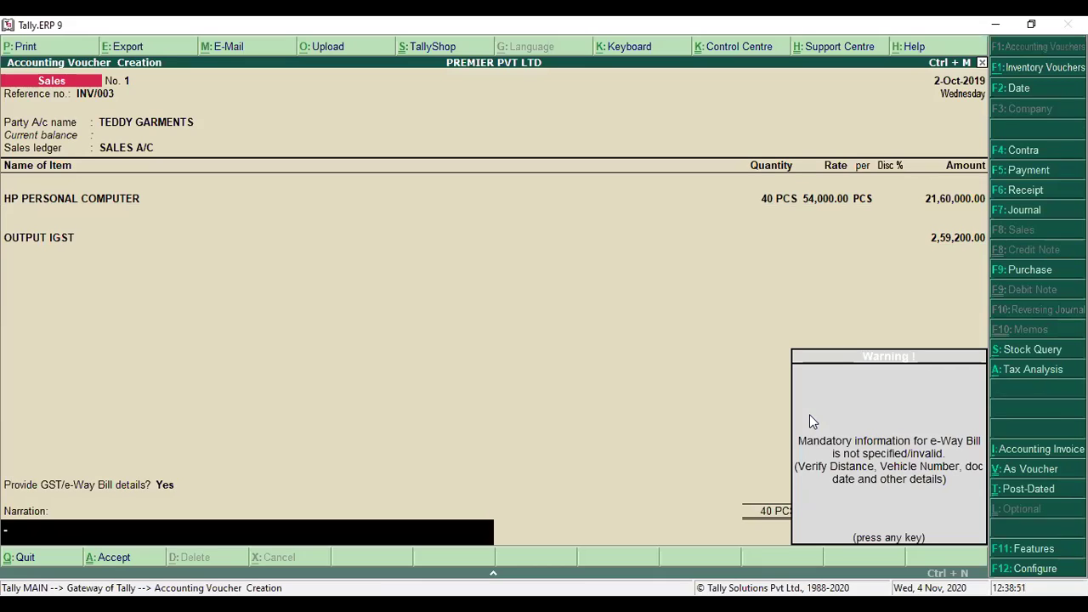
{"action": "key", "text": "Return"}
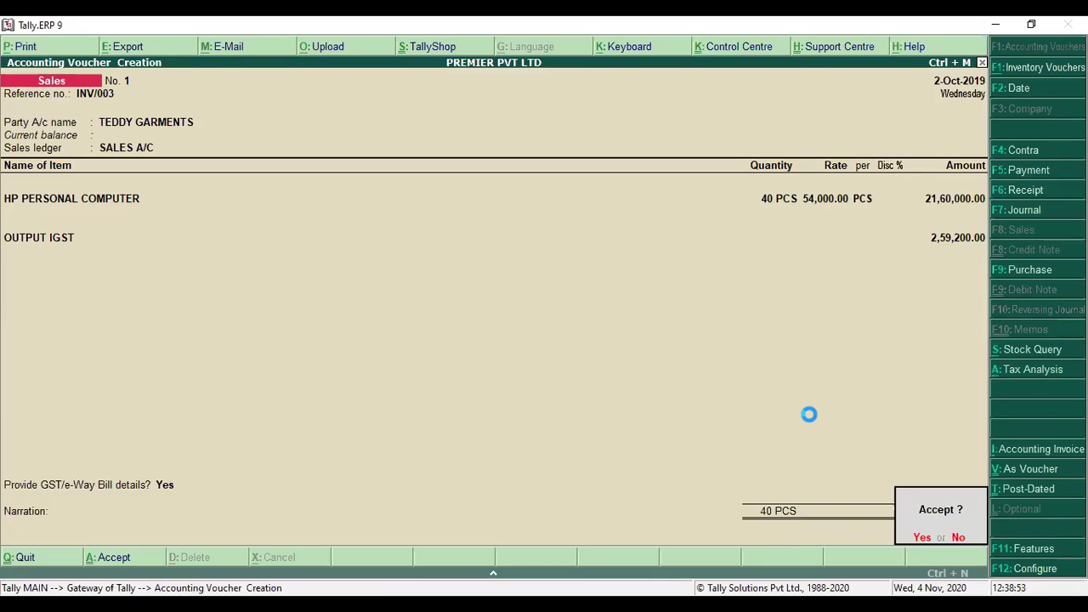
{"action": "key", "text": "Return"}
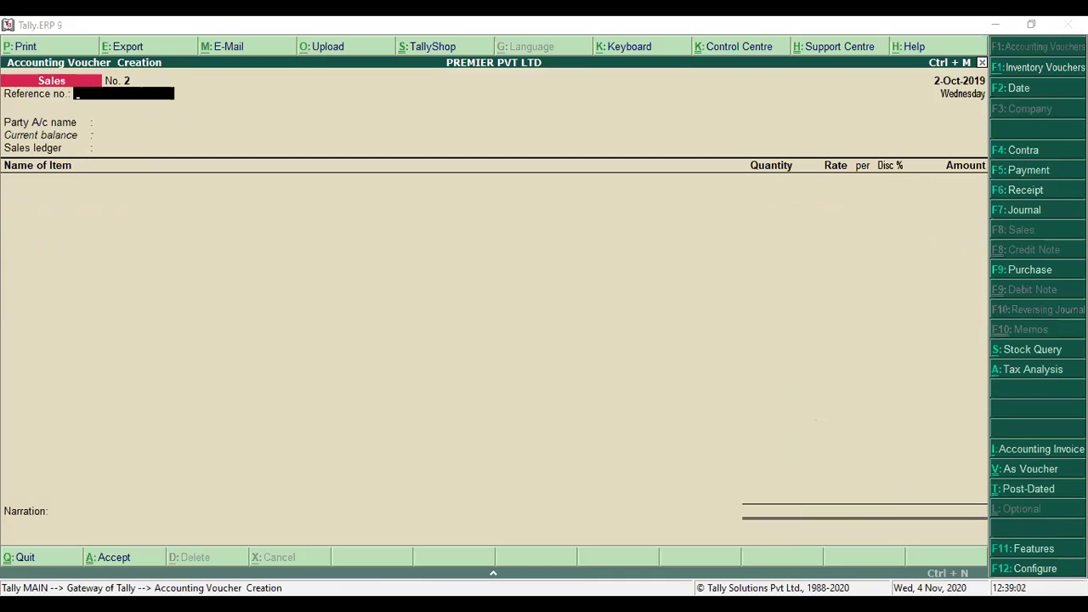
{"action": "left_click", "coordinate": [810, 416]}
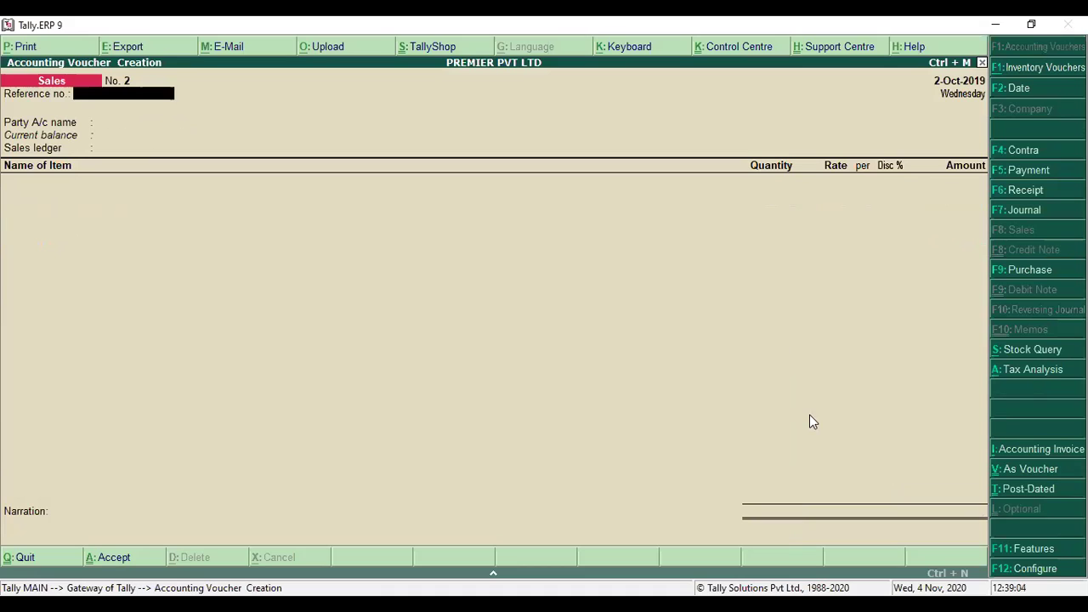
- Switch to a journal voucher and create ledger LOSS BY FIRE under Indirect Expenses
{"action": "left_click", "coordinate": [1025, 211]}
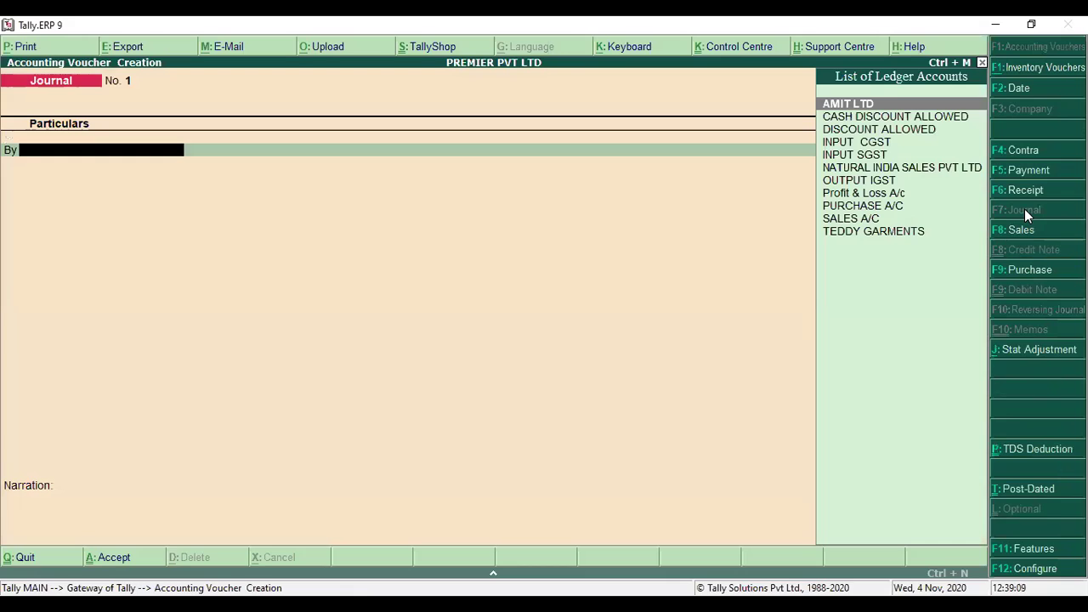
{"action": "key", "text": "alt+c"}
{"action": "type", "text": "LOSS BY FIRE"}
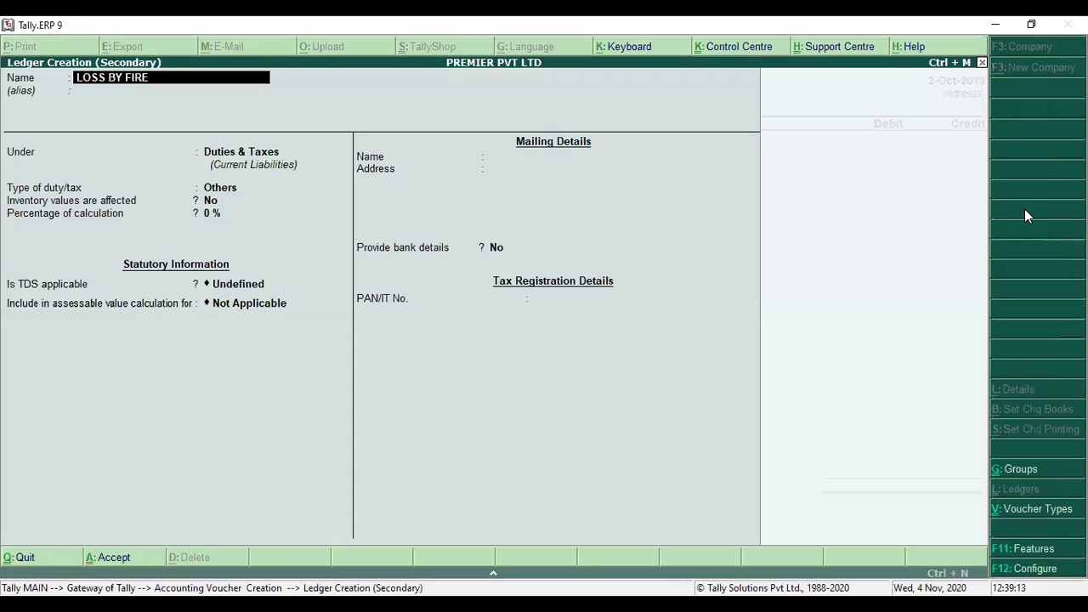
{"action": "key", "text": "Return"}
{"action": "key", "text": "Return"}
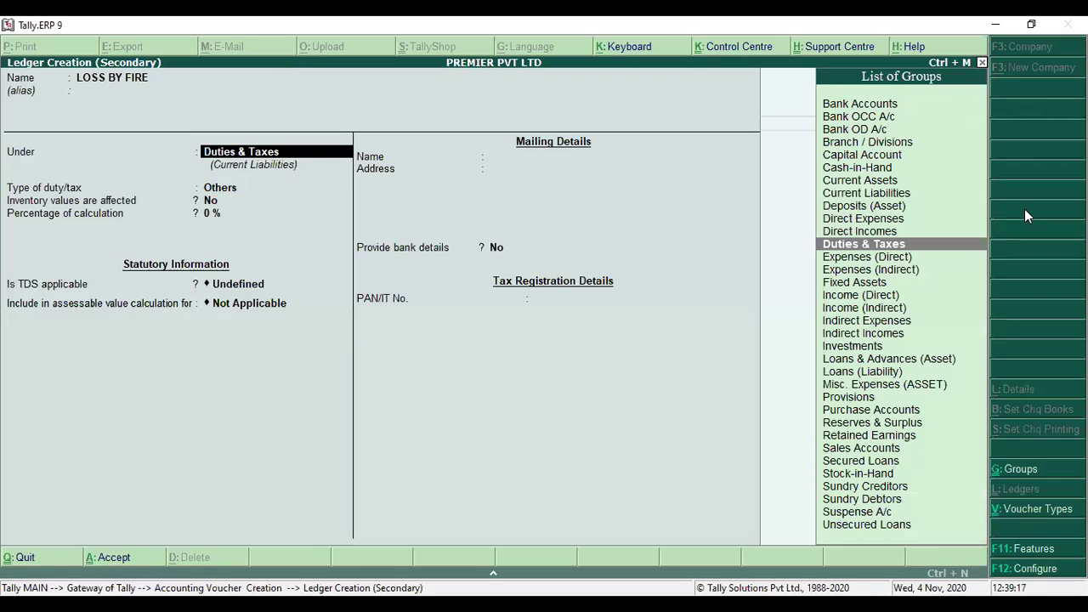
{"action": "type", "text": "IND"}
{"action": "key", "text": "Down"}
{"action": "key", "text": "Up"}
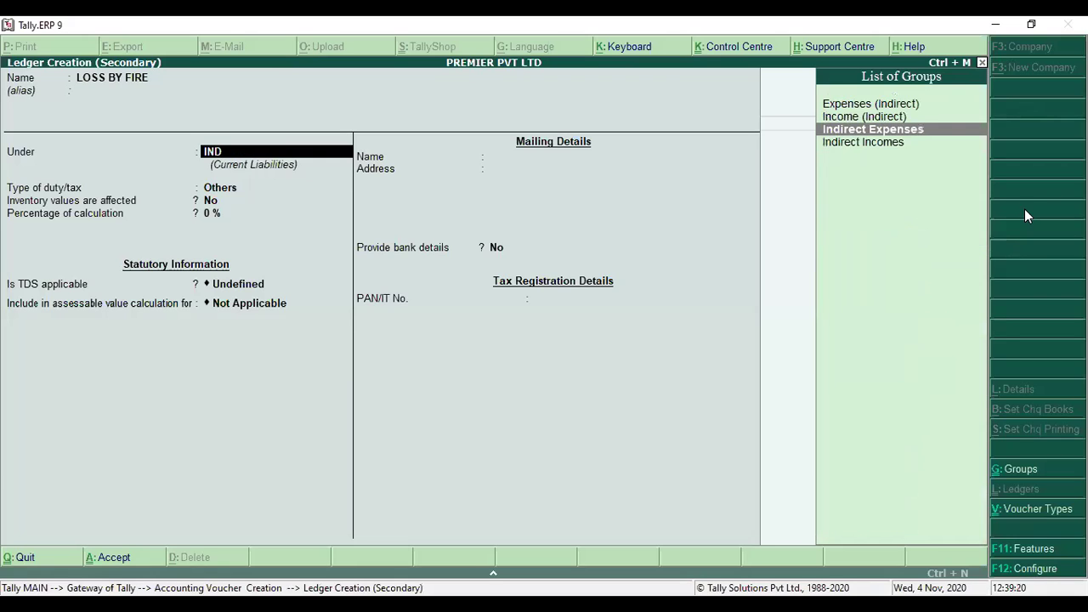
{"action": "key", "text": "Return"}
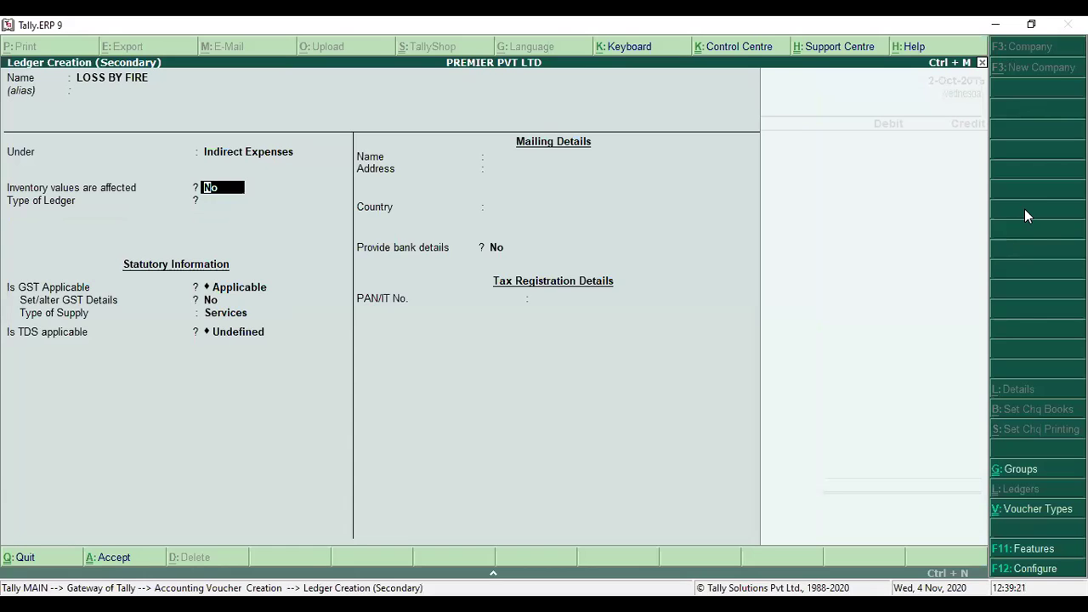
{"action": "key", "text": "ctrl+a"}
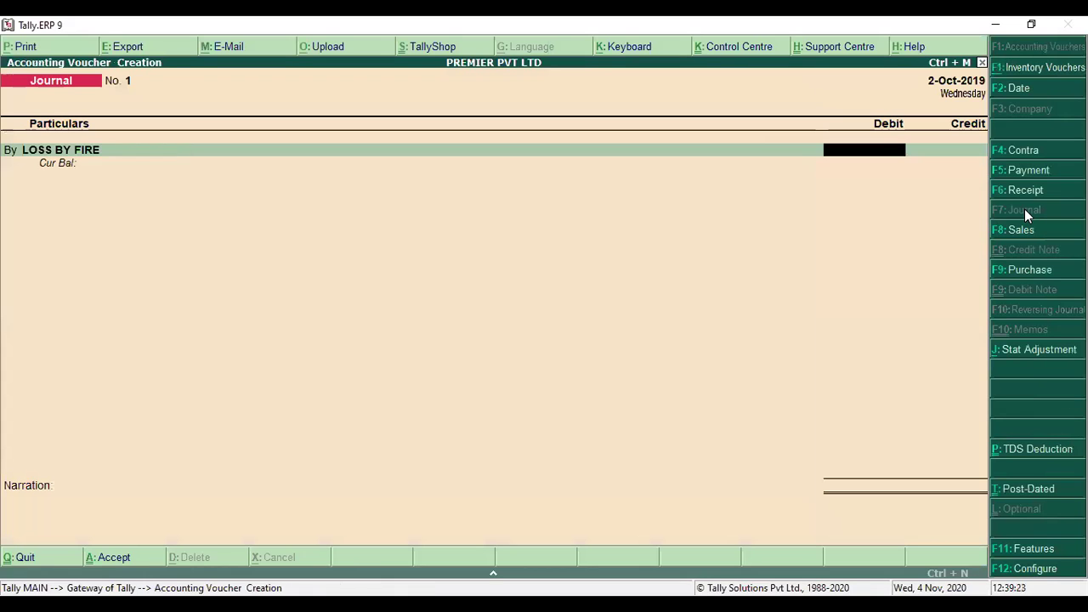
- Debit LOSS BY FIRE with 3,00,000
{"action": "left_click", "coordinate": [1025, 210]}
{"action": "type", "text": "300000"}
{"action": "key", "text": "Return"}
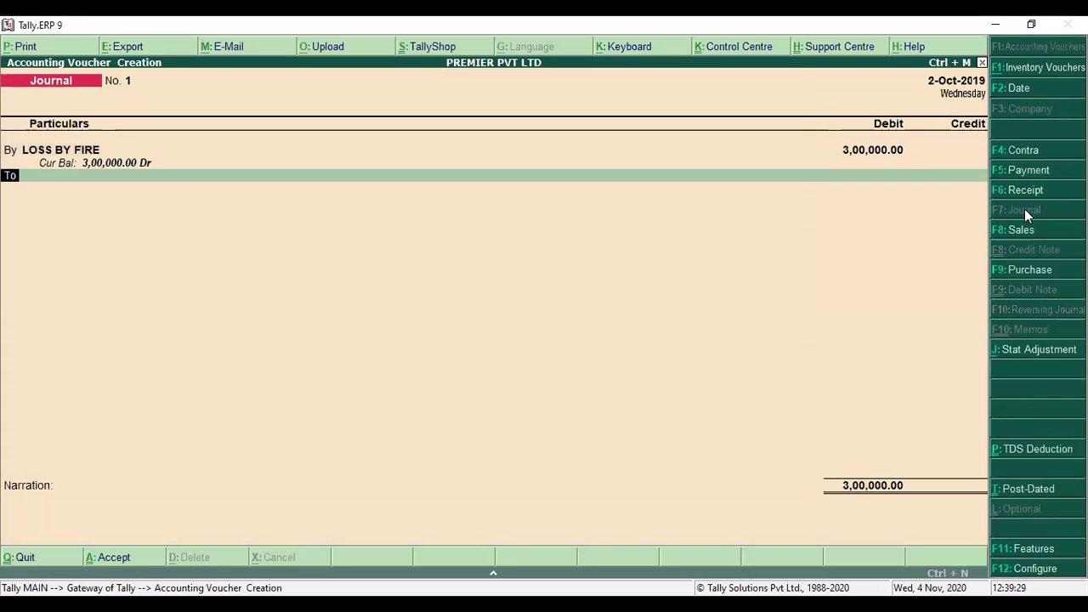
{"action": "key", "text": "Return"}
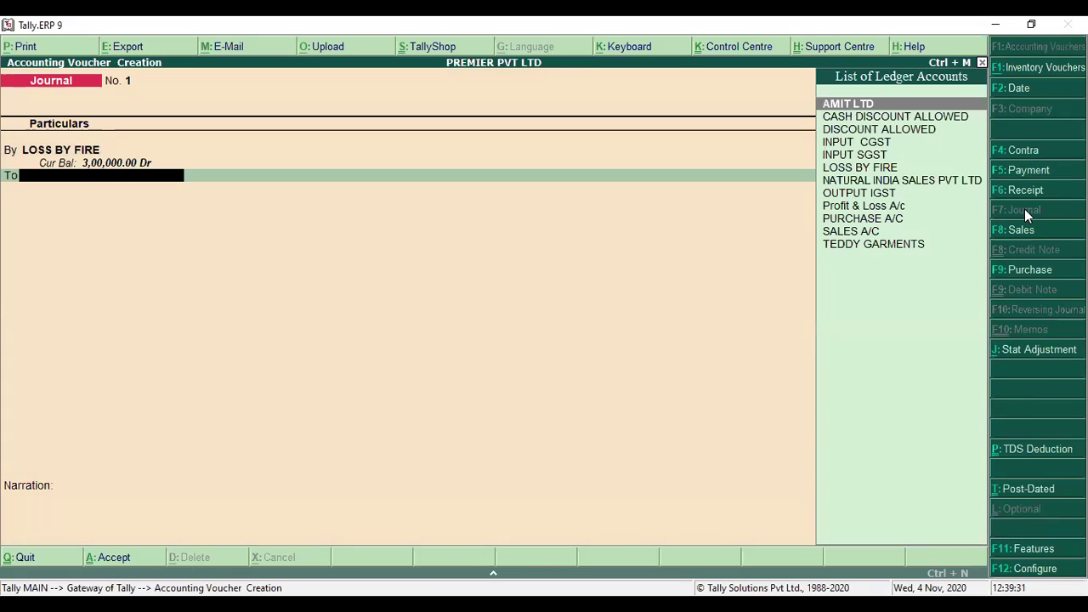
- Credit PURCHASE A/C with 6 HP PERSONAL COMPUTER at 50,000 and save journal No. 1
{"action": "key", "text": "Down"}
{"action": "key", "text": "Down"}
{"action": "key", "text": "Down"}
{"action": "key", "text": "Down"}
{"action": "key", "text": "Down"}
{"action": "key", "text": "Down"}
{"action": "key", "text": "Down"}
{"action": "key", "text": "Down"}
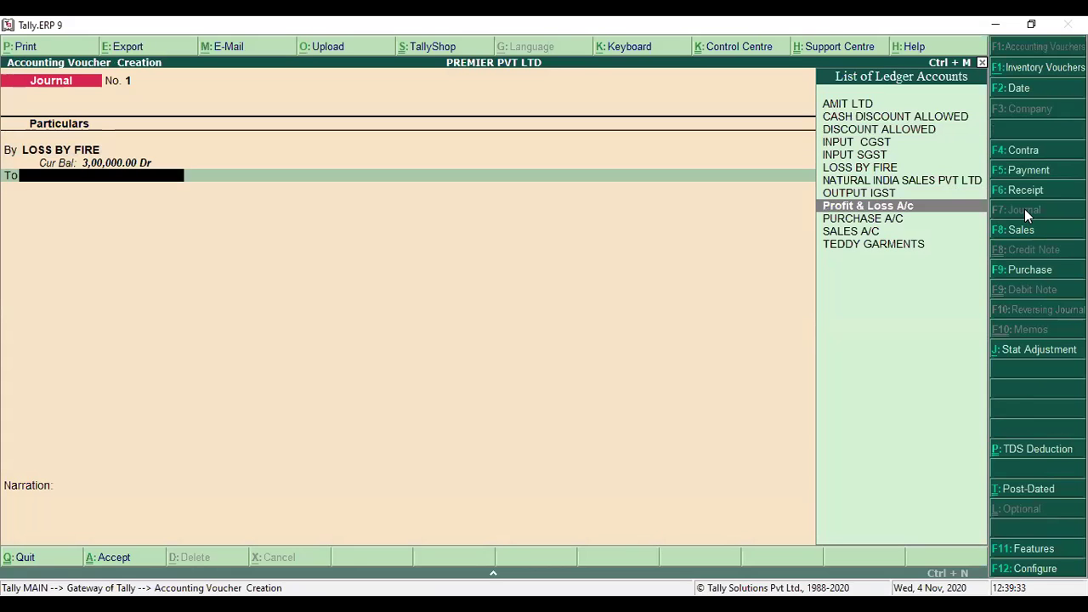
{"action": "key", "text": "Down"}
{"action": "key", "text": "Return"}
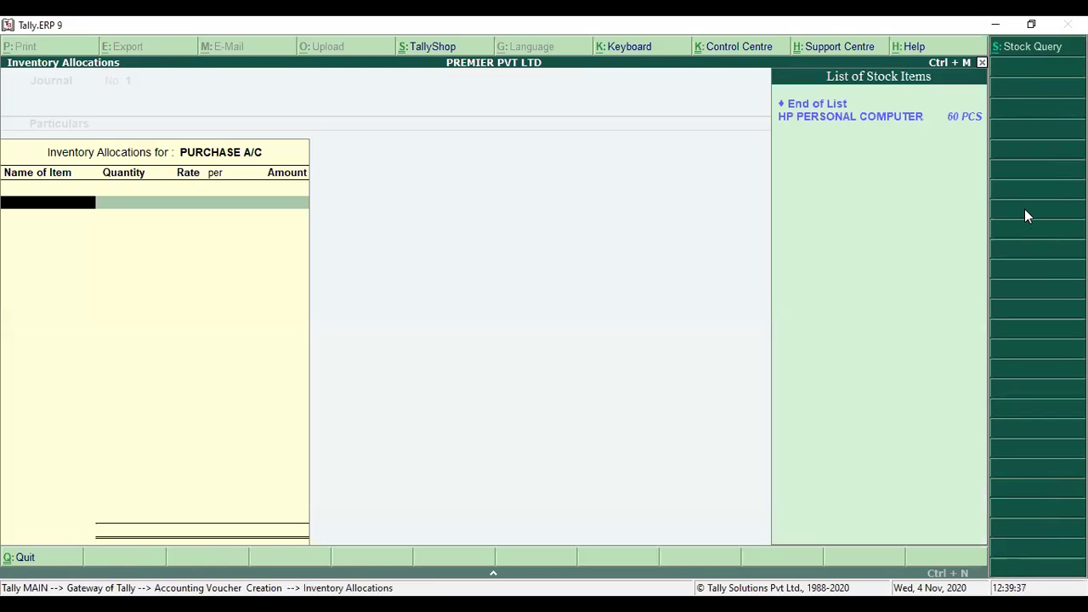
{"action": "key", "text": "Down"}
{"action": "key", "text": "Return"}
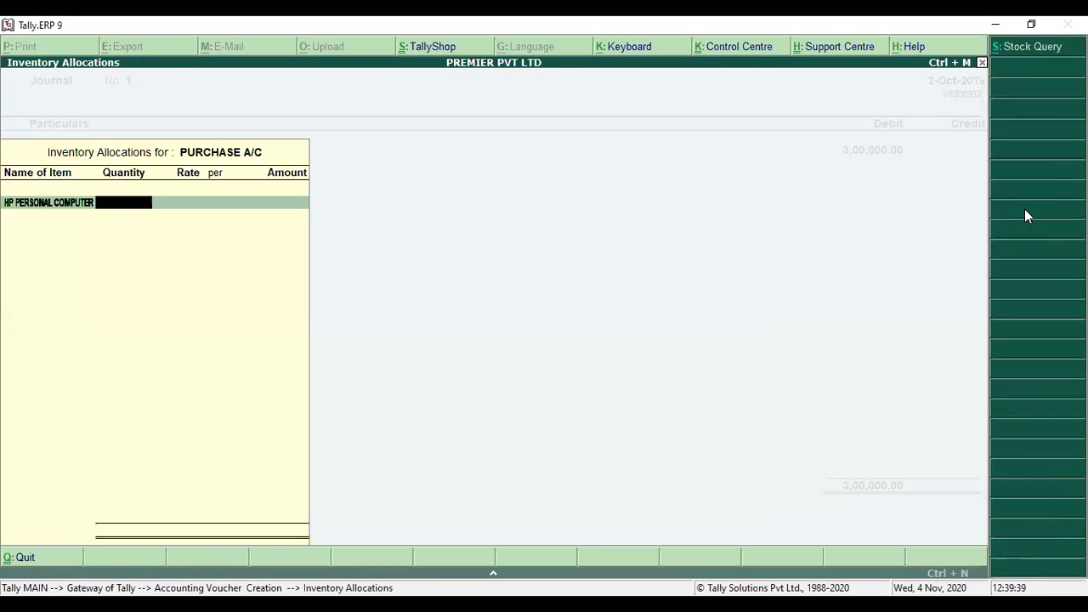
{"action": "type", "text": "6"}
{"action": "key", "text": "Return"}
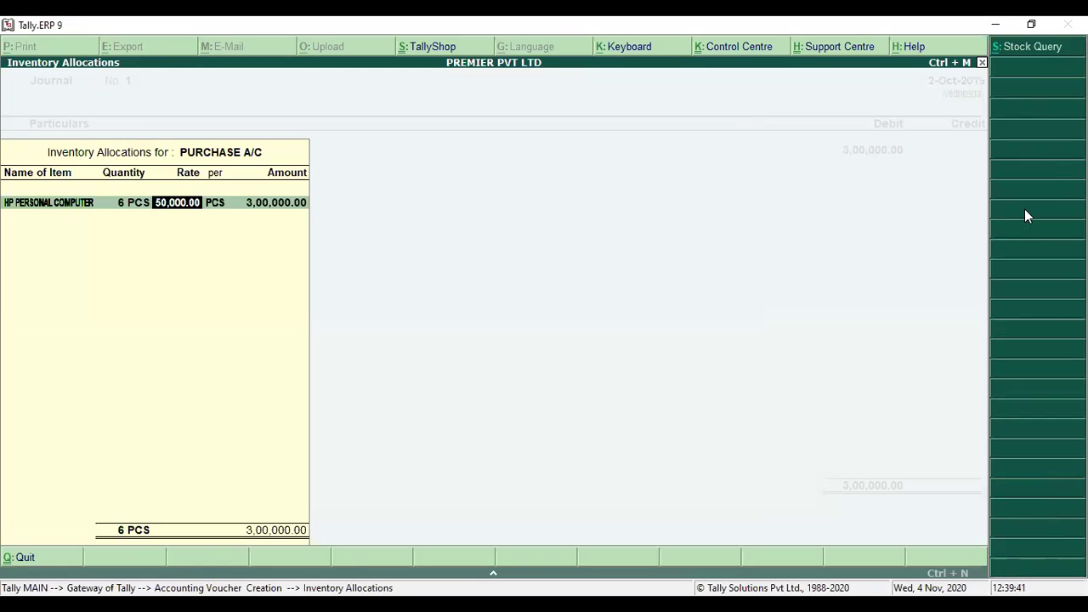
{"action": "key", "text": "Return"}
{"action": "key", "text": "Return"}
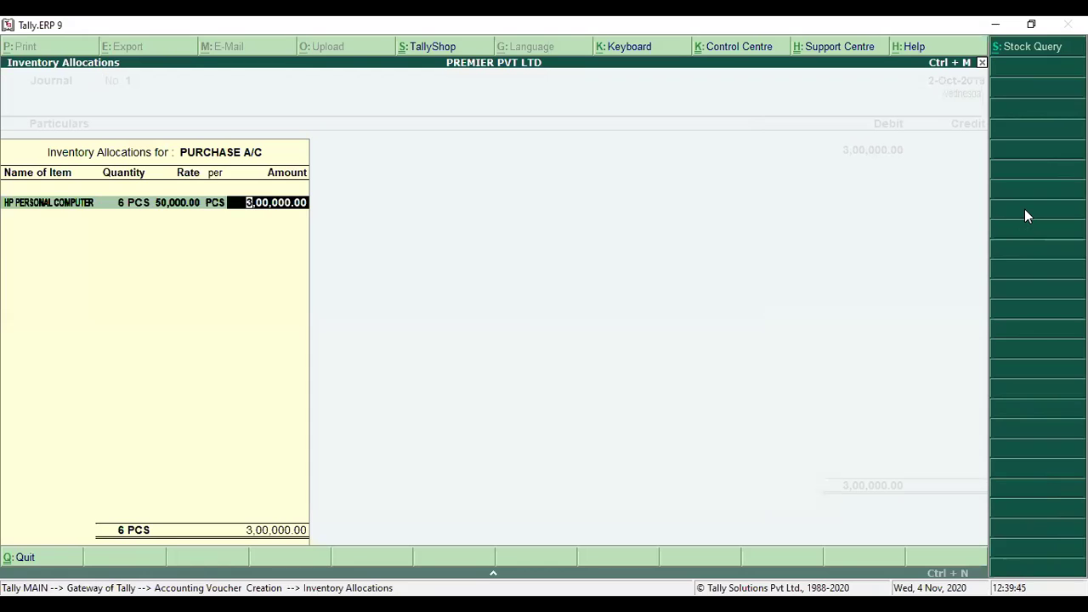
{"action": "key", "text": "Return"}
{"action": "key", "text": "Return"}
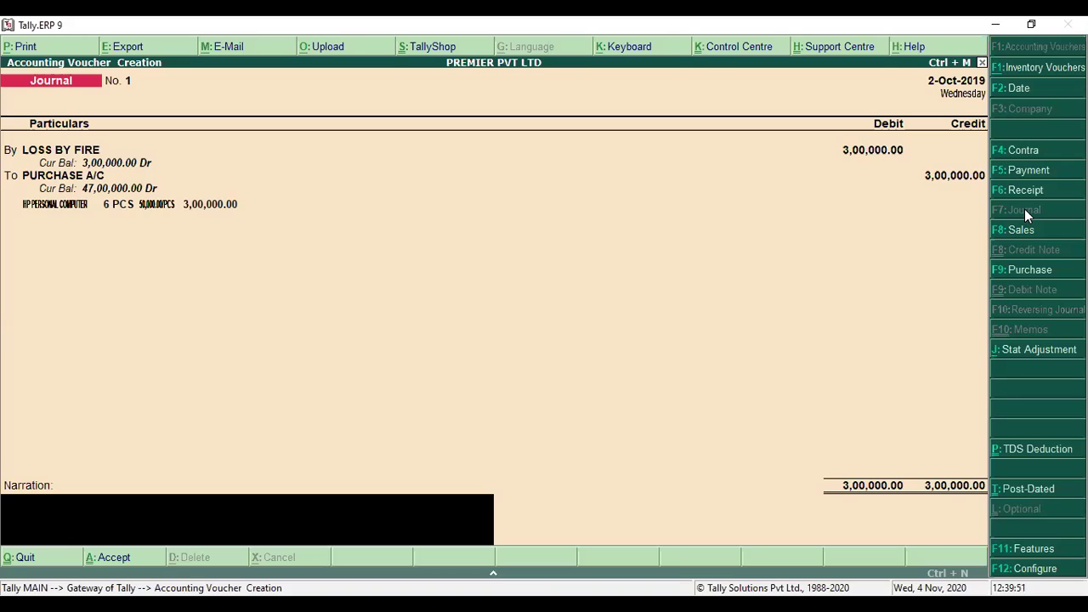
{"action": "key", "text": "Return"}
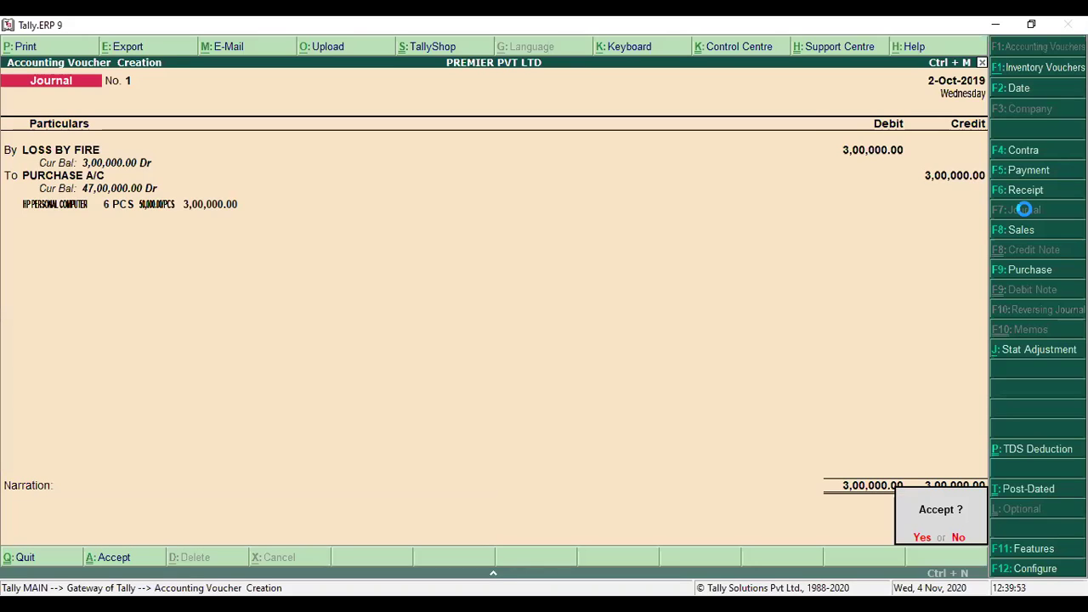
{"action": "key", "text": "Return"}
{"action": "key", "text": "alt+Tab"}
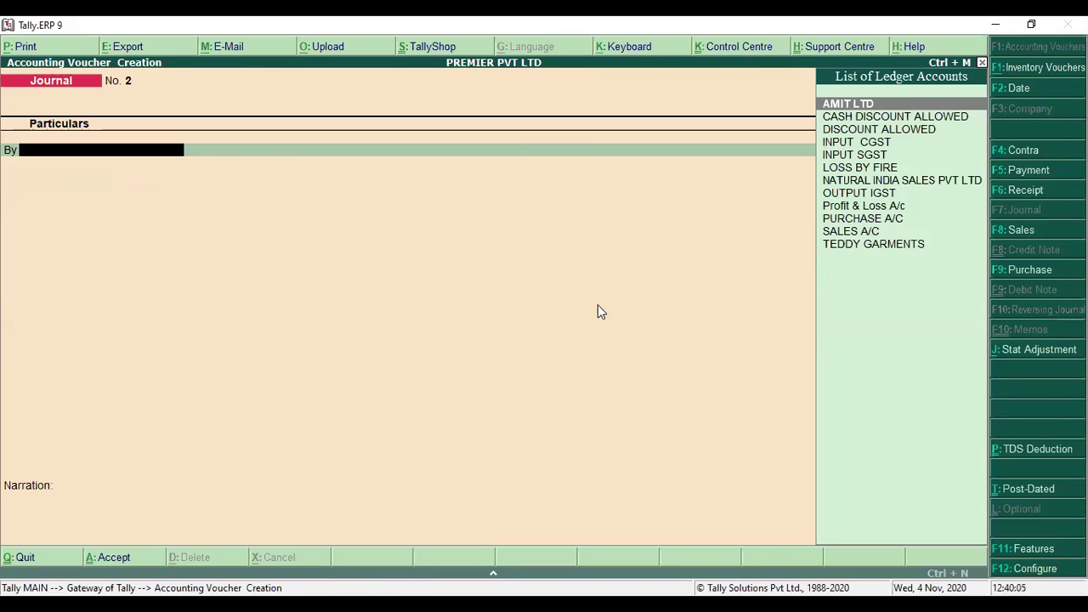
- Create ledger GST EXP under Indirect Expenses
{"action": "key", "text": "alt+c"}
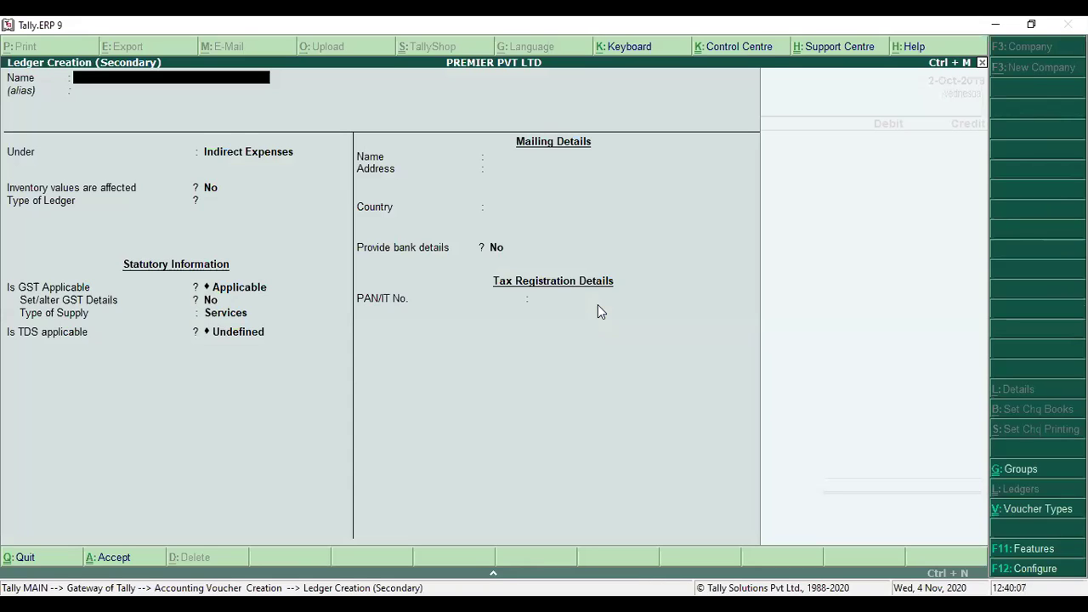
{"action": "type", "text": "GENERAL"}
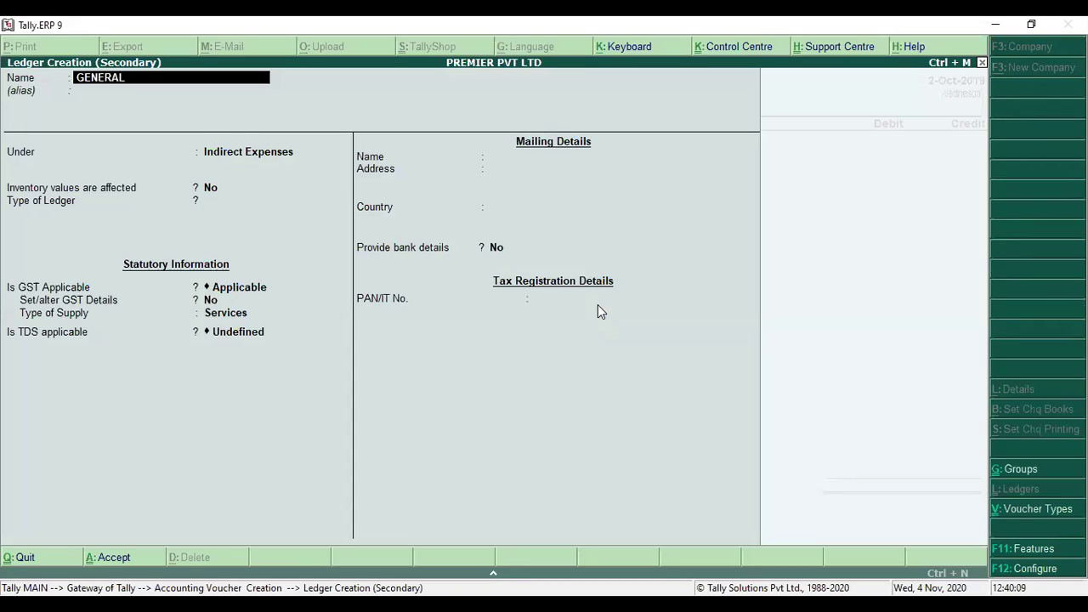
{"action": "key", "text": "BackSpace"}
{"action": "key", "text": "BackSpace"}
{"action": "key", "text": "BackSpace"}
{"action": "key", "text": "BackSpace"}
{"action": "key", "text": "BackSpace"}
{"action": "key", "text": "BackSpace"}
{"action": "key", "text": "BackSpace"}
{"action": "type", "text": "GST EXP"}
{"action": "key", "text": "Return"}
{"action": "key", "text": "Return"}
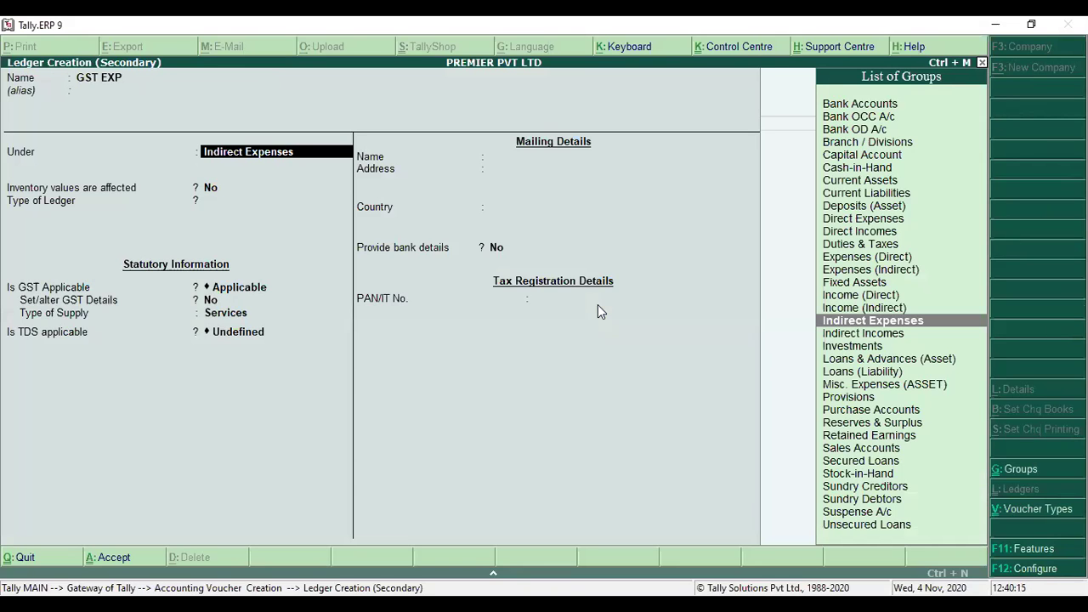
{"action": "key", "text": "ctrl+a"}
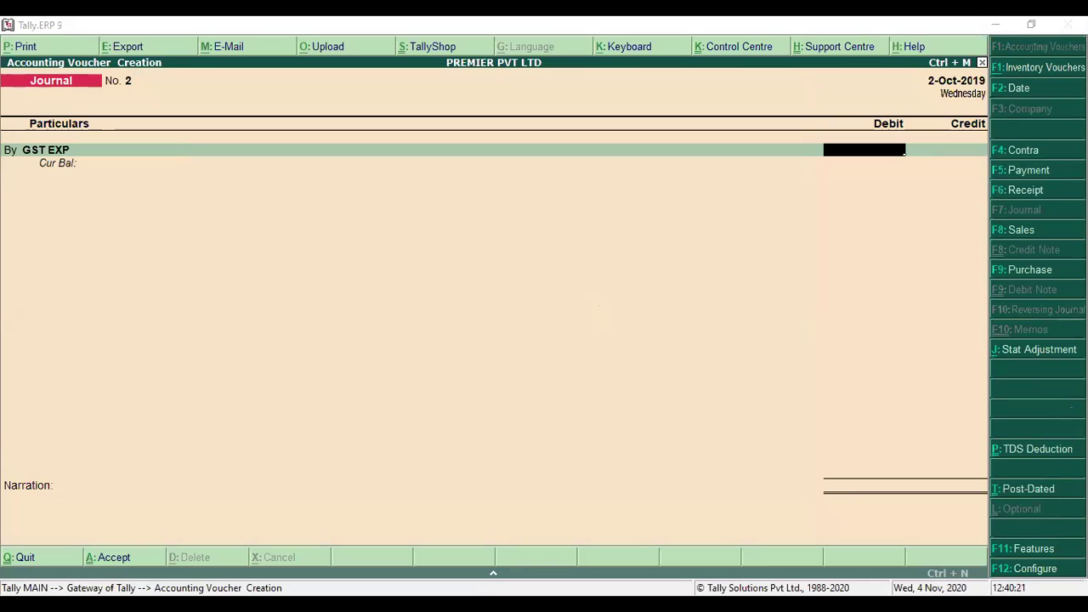
- Debit GST EXP 36,000, credit INPUT CGST and INPUT SGST 18,000 each, and finish the voucher
{"action": "type", "text": "36000"}
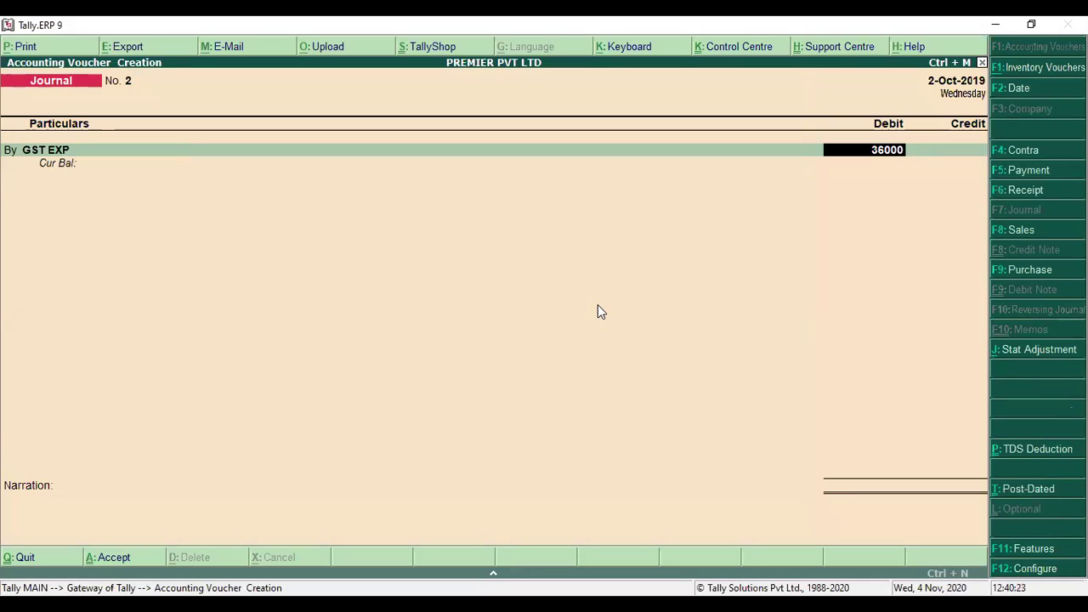
{"action": "key", "text": "Return"}
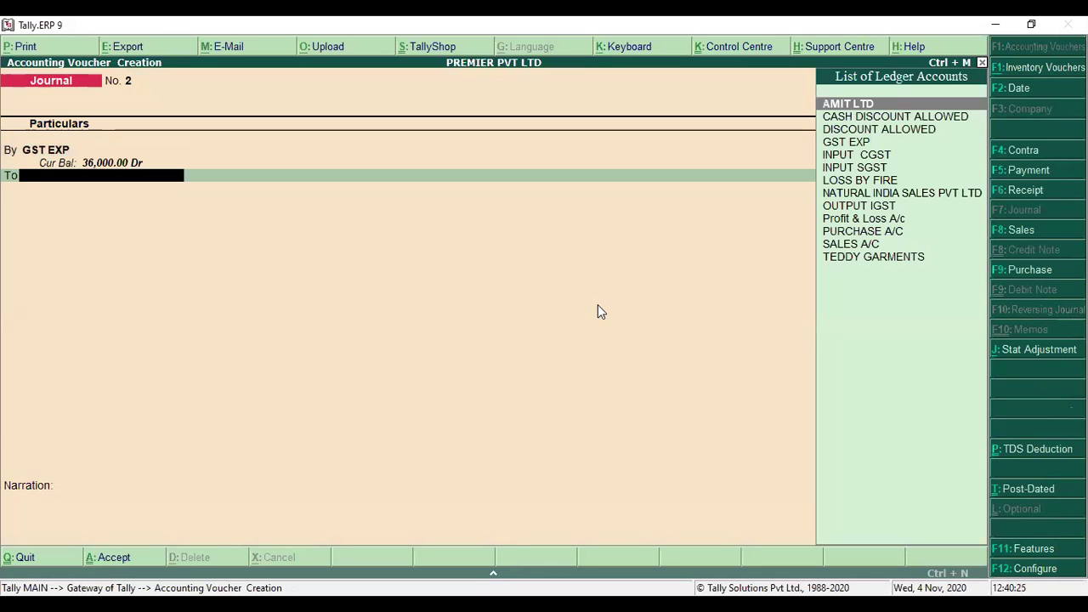
{"action": "type", "text": "IN"}
{"action": "key", "text": "Return"}
{"action": "type", "text": "18,0"}
{"action": "type", "text": "000"}
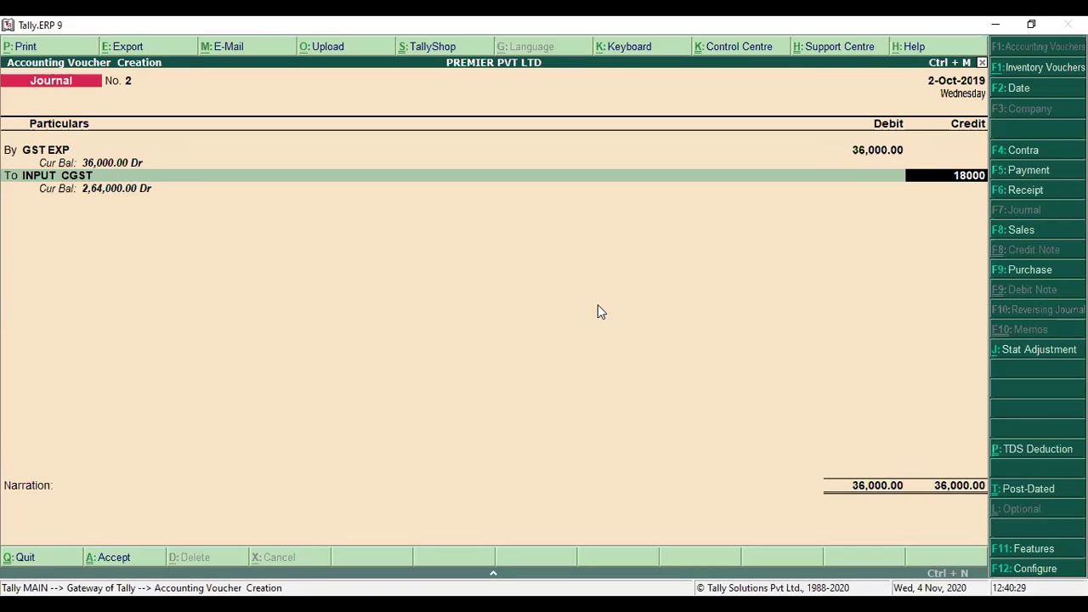
{"action": "key", "text": "Return"}
{"action": "type", "text": "IN"}
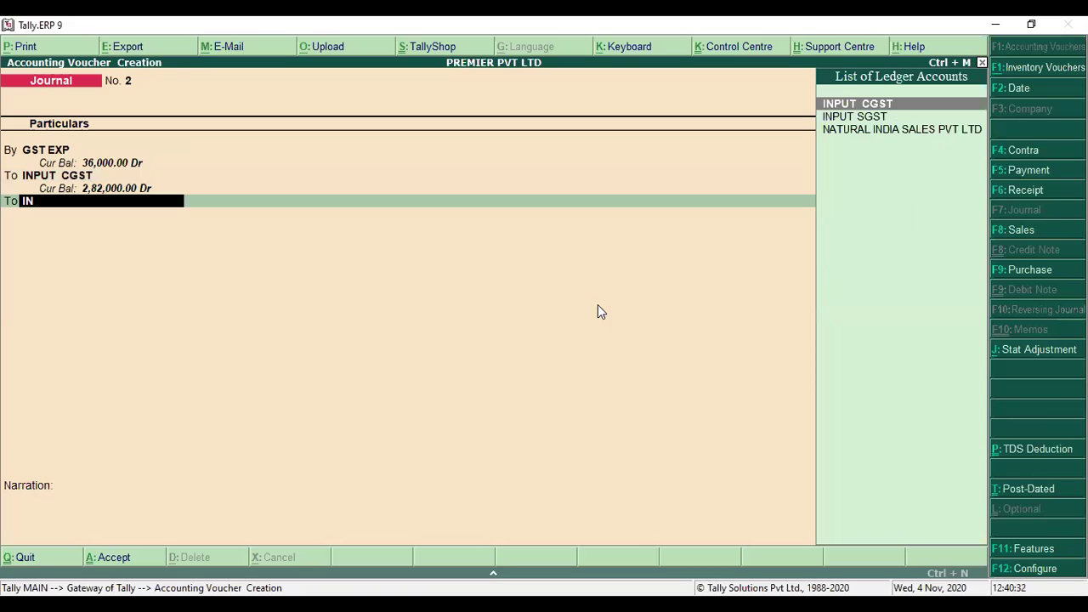
{"action": "key", "text": "Down"}
{"action": "key", "text": "Return"}
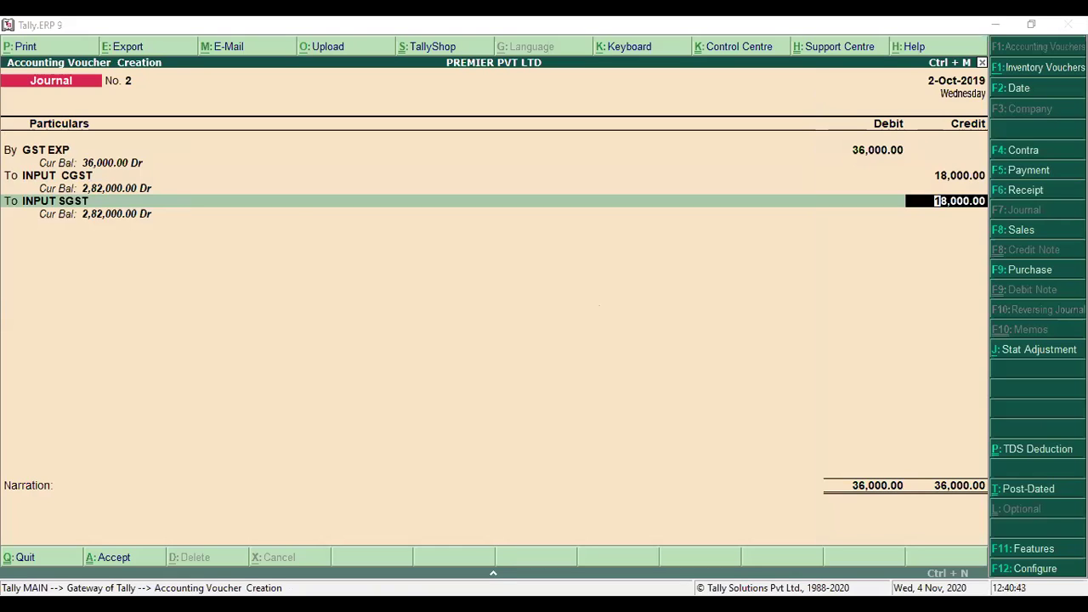
{"action": "key", "text": "Return"}
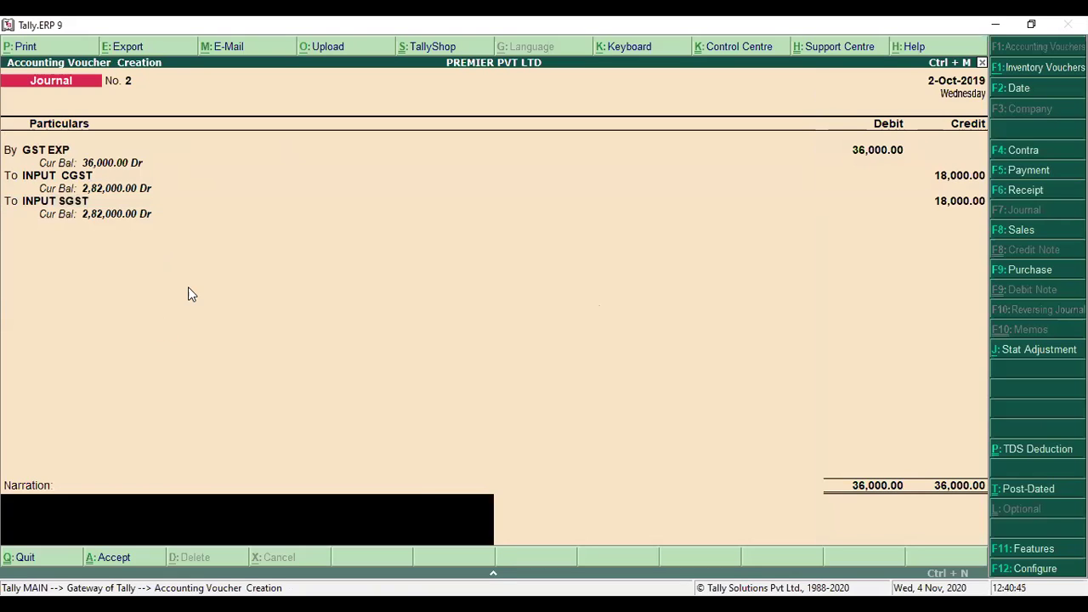
{"action": "key", "text": "Return"}
{"action": "key", "text": "Return"}
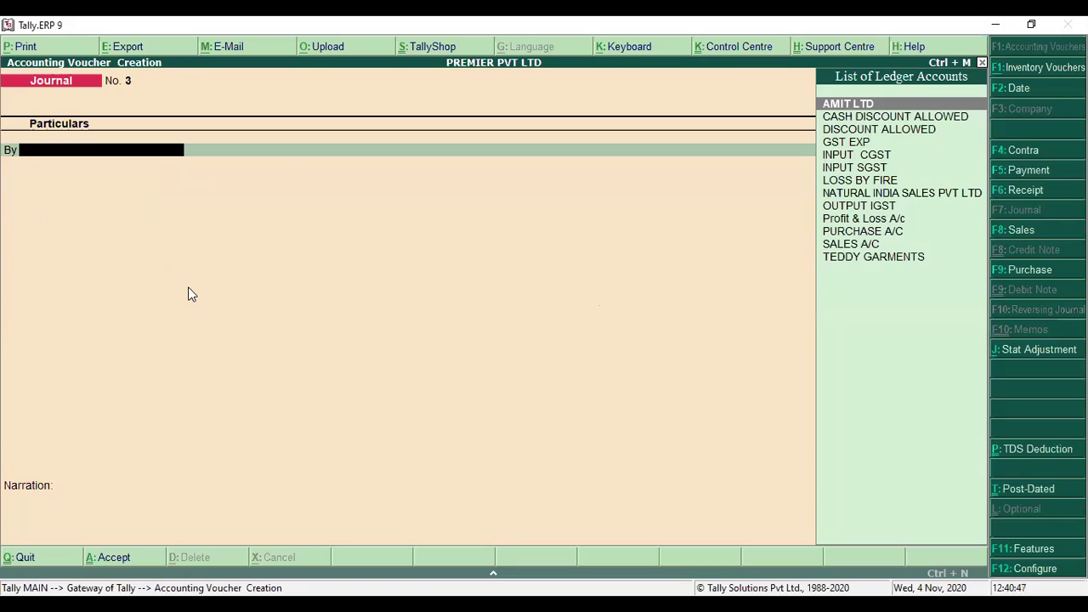